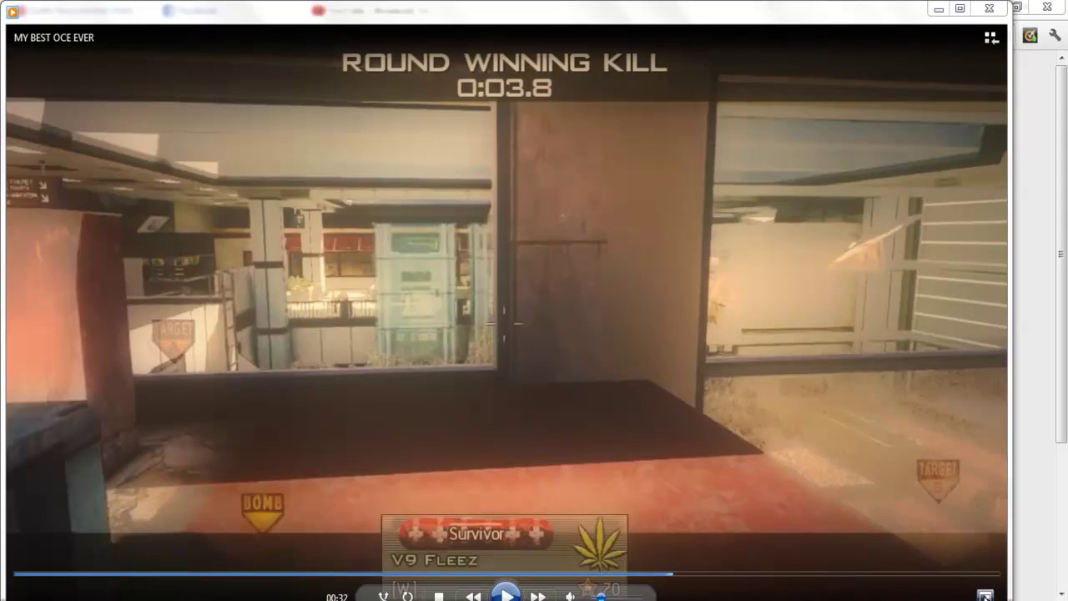
# Watch the finished "MY BEST OCE EVER" clip full screen and close the player
pyautogui.click(985, 596)
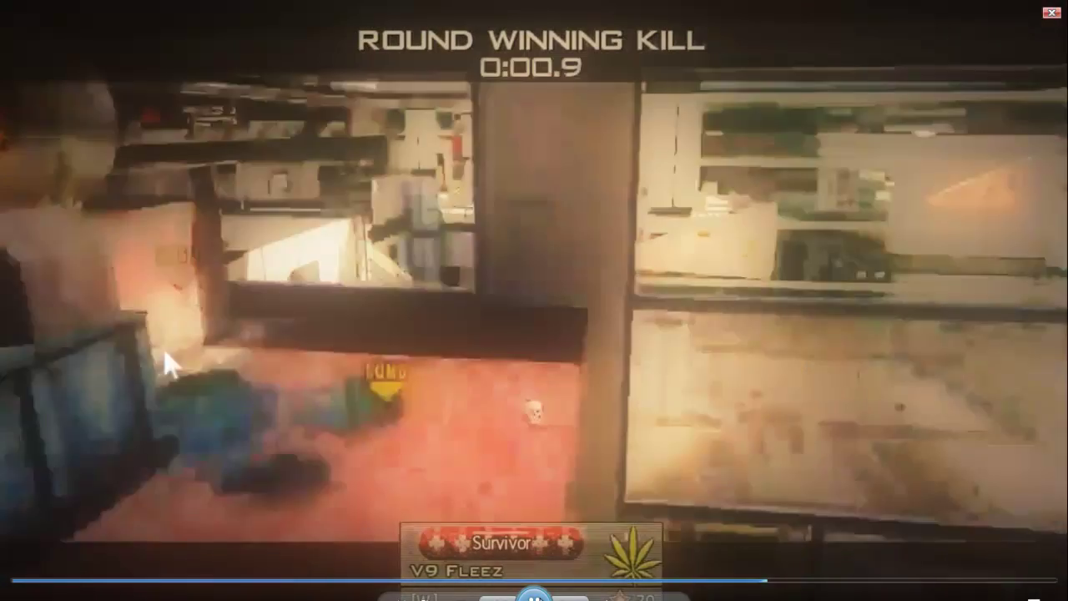
pyautogui.click(589, 311)
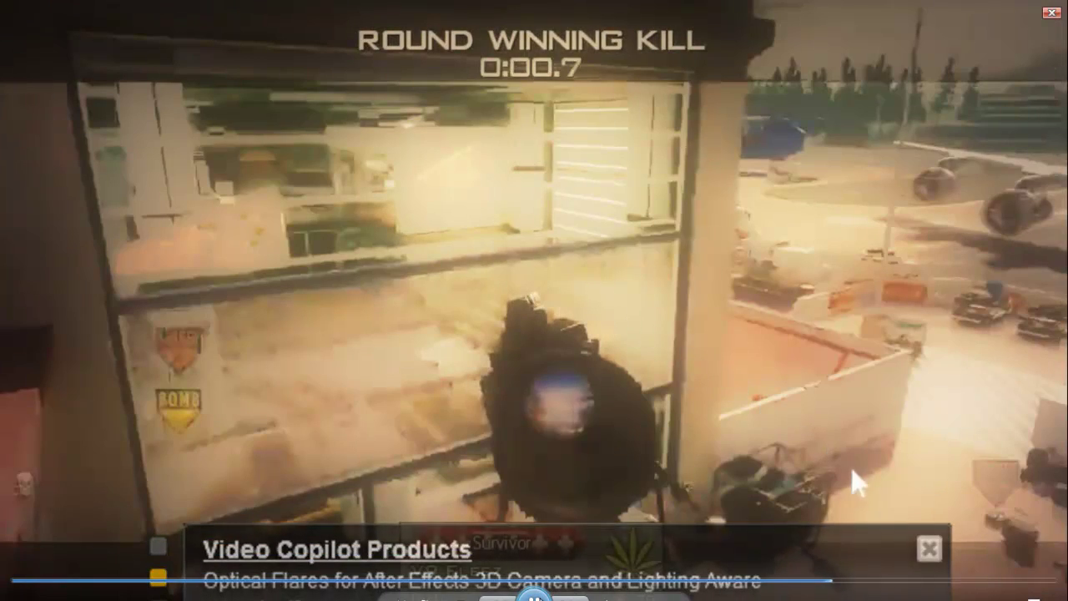
pyautogui.click(928, 548)
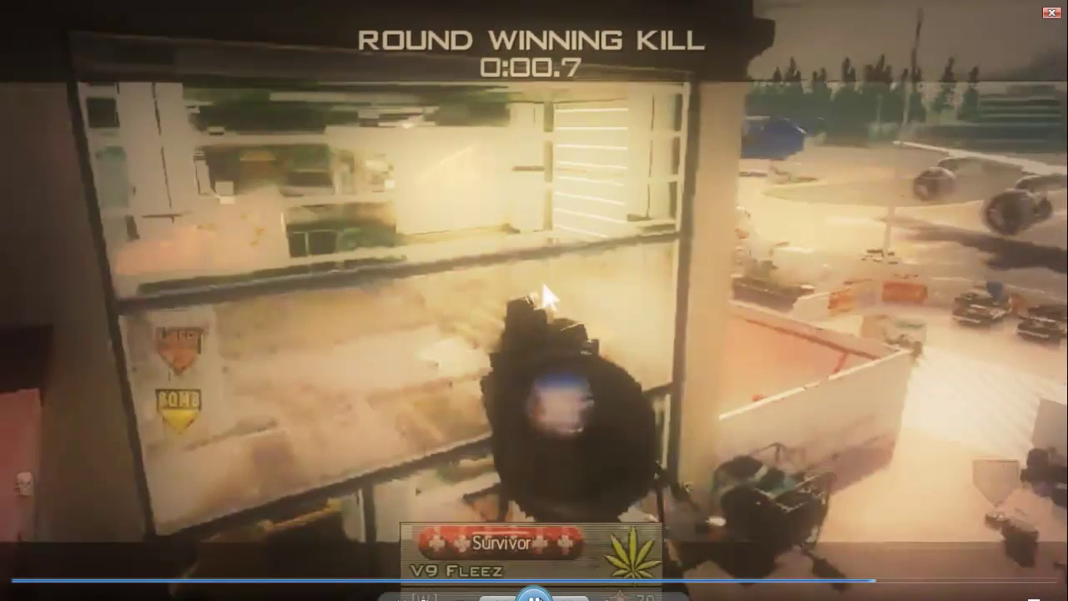
pyautogui.click(565, 284)
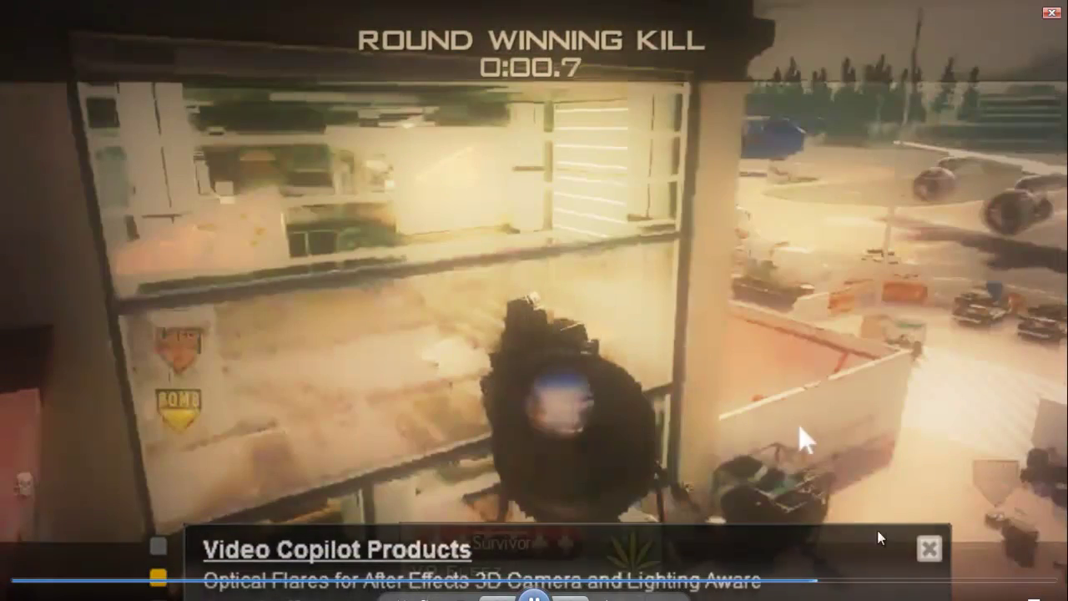
pyautogui.click(924, 548)
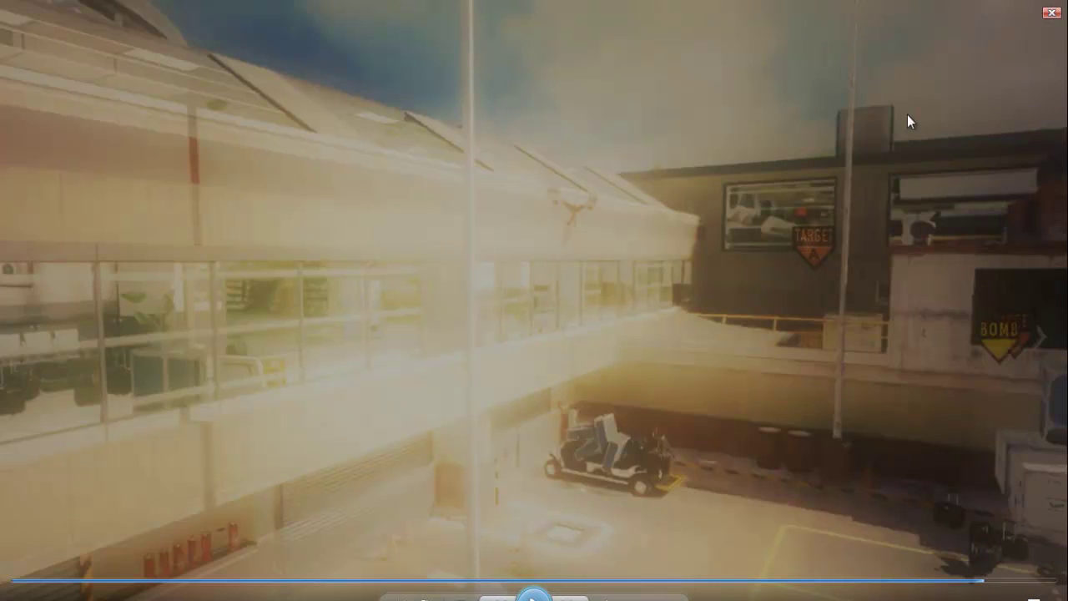
pyautogui.click(1049, 14)
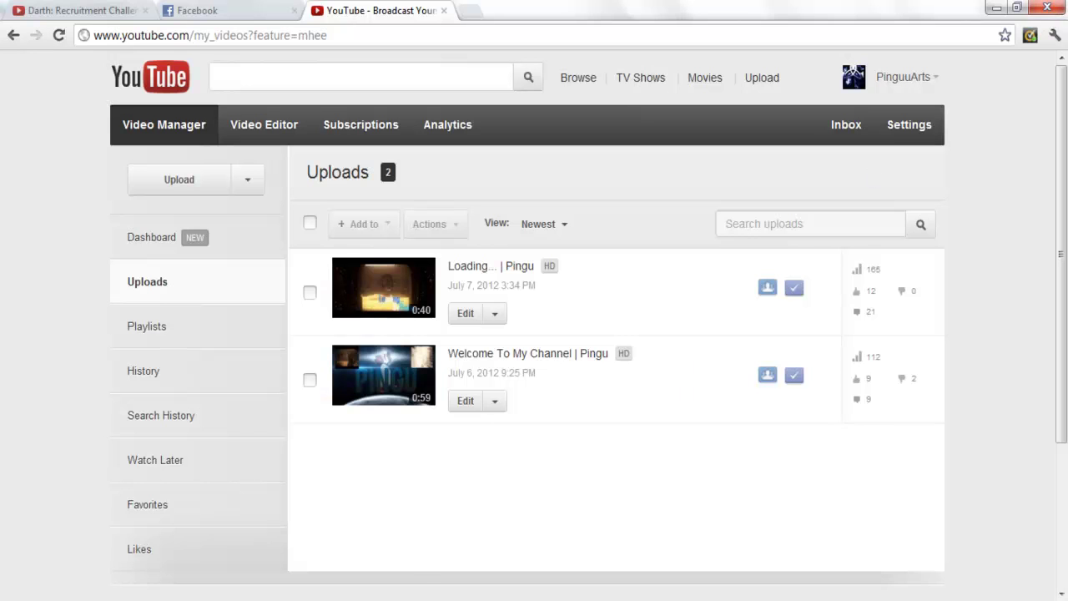
# Switch to After Effects and open the file import dialog
pyautogui.hotkey('alt', 'Tab')
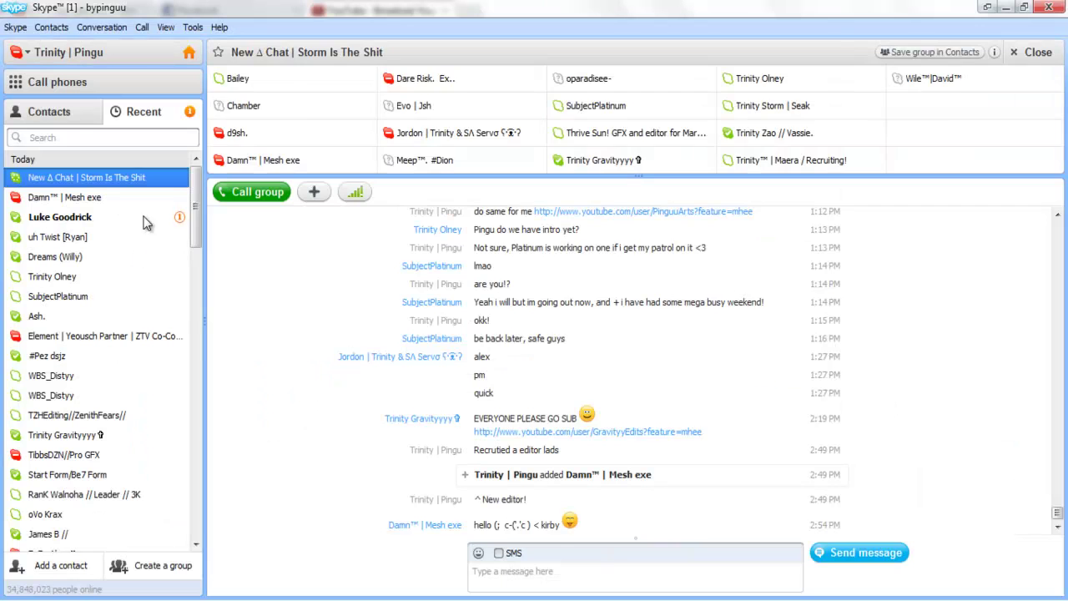
pyautogui.click(145, 223)
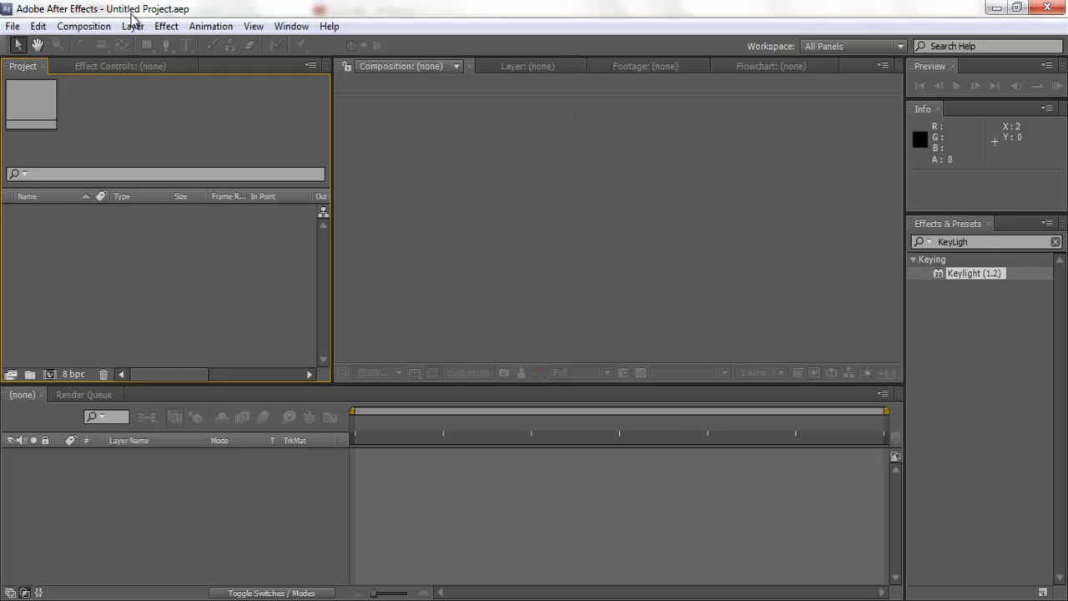
pyautogui.click(13, 26)
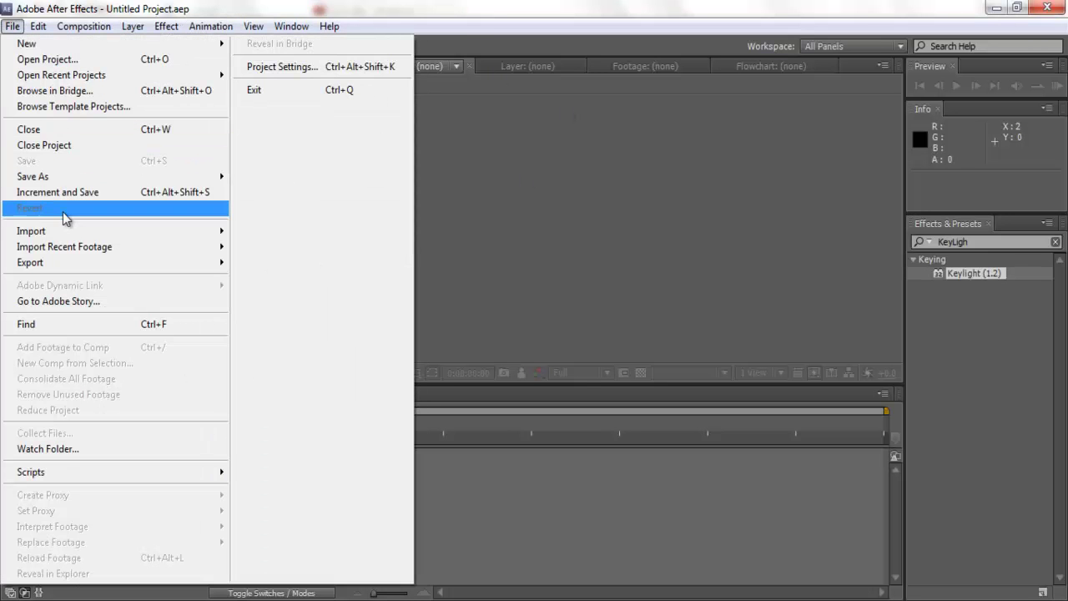
pyautogui.moveTo(136, 231)
pyautogui.click(255, 233)
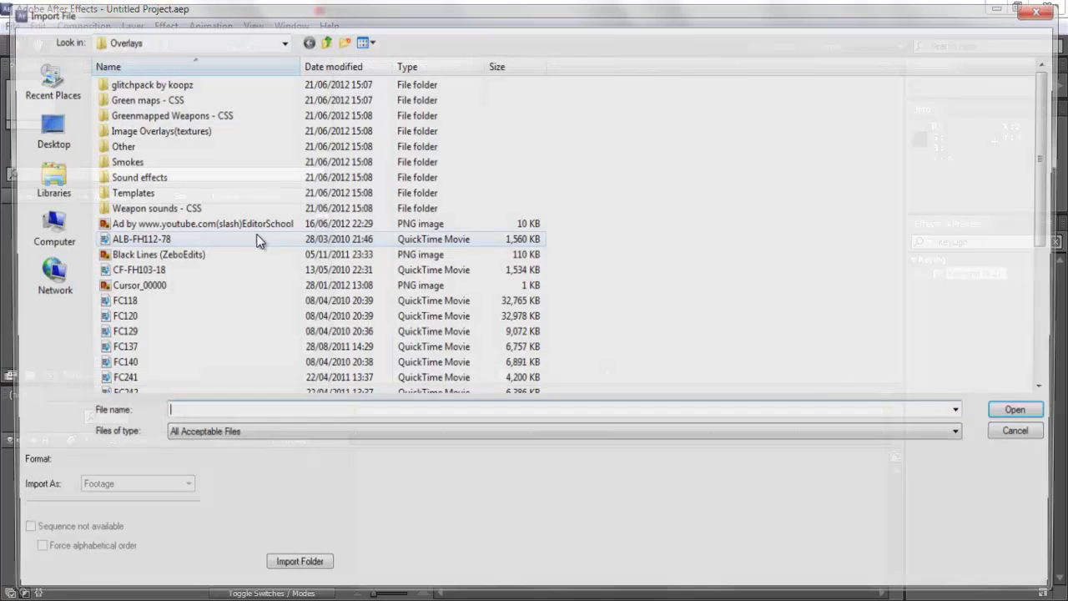
# Import the EditorSchool ad image, Cursor_00000, Mouse Click Sound Effect, and the Youtube Pause and Play button videos from the Overlays folder
pyautogui.click(155, 223)
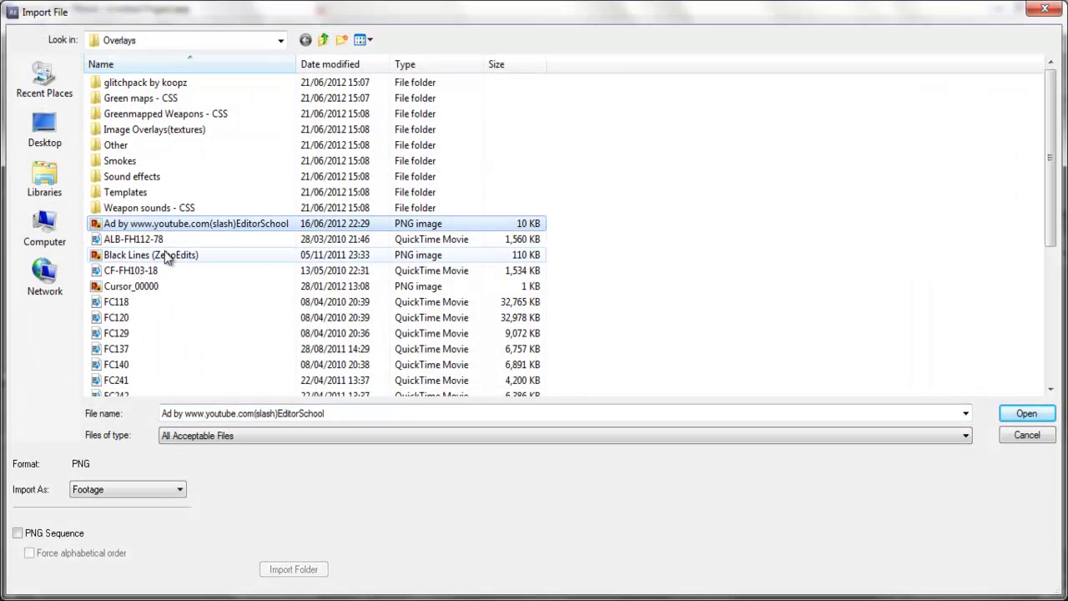
pyautogui.keyDown('ctrl'); pyautogui.click(167, 255); pyautogui.keyUp('ctrl')
pyautogui.click(169, 255)
pyautogui.keyDown('ctrl'); pyautogui.click(161, 284); pyautogui.keyUp('ctrl')
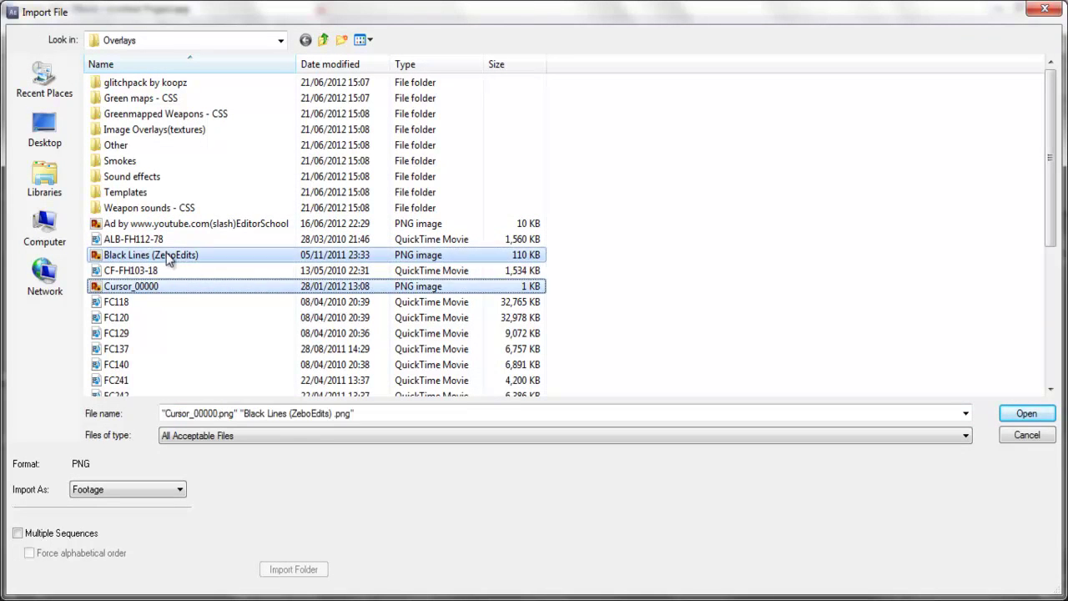
pyautogui.click(171, 225)
pyautogui.keyDown('ctrl'); pyautogui.click(162, 287); pyautogui.keyUp('ctrl')
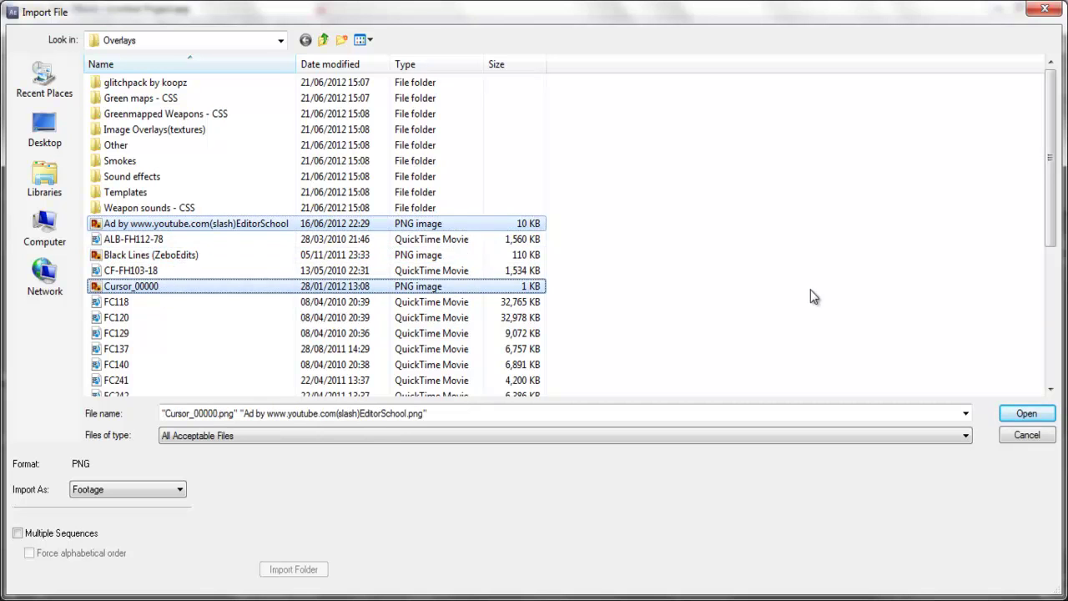
pyautogui.moveTo(1049, 242); pyautogui.dragTo(1051, 371)
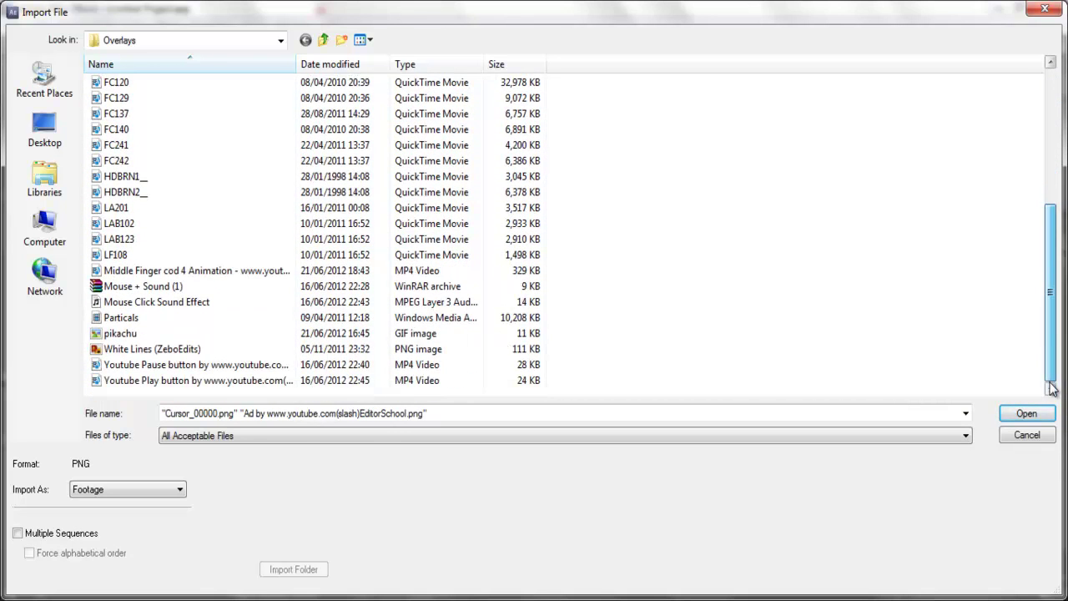
pyautogui.keyDown('ctrl'); pyautogui.click(250, 301); pyautogui.keyUp('ctrl')
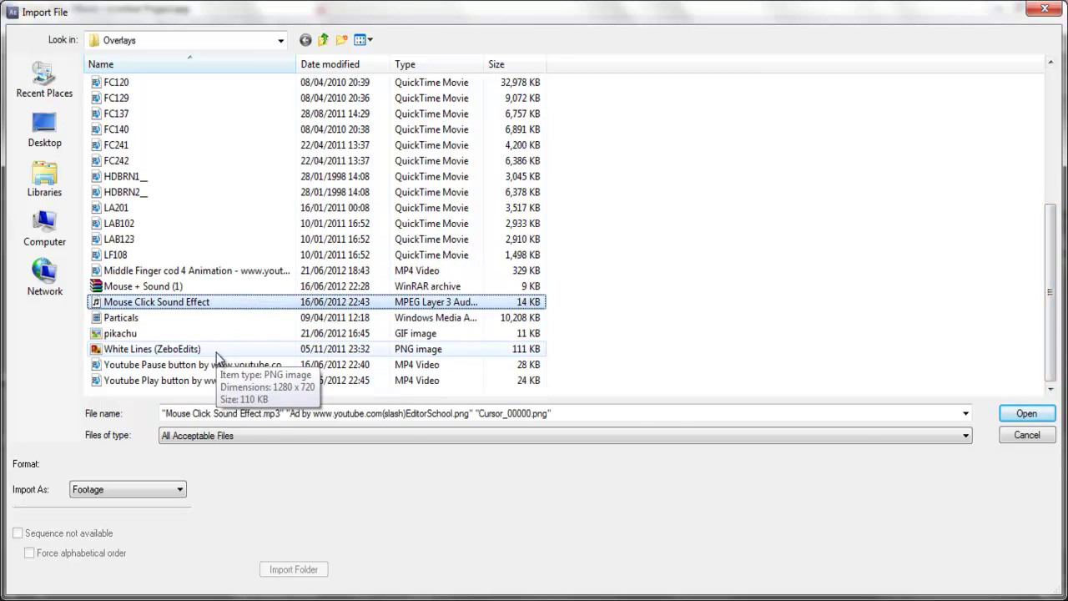
pyautogui.keyDown('ctrl'); pyautogui.click(215, 364); pyautogui.keyUp('ctrl')
pyautogui.keyDown('ctrl'); pyautogui.click(215, 379); pyautogui.keyUp('ctrl')
pyautogui.click(1043, 411)
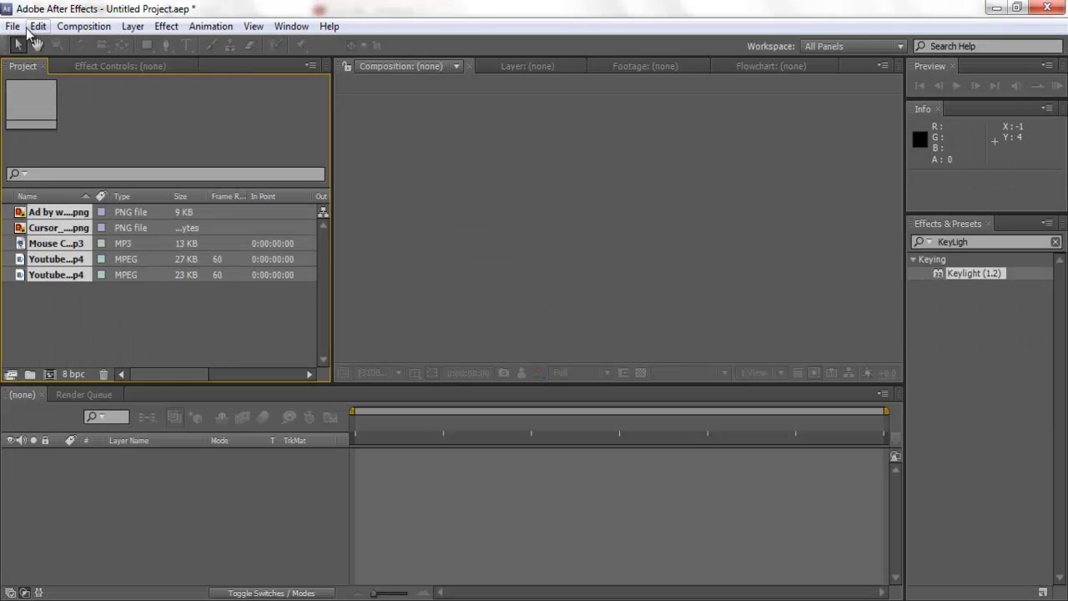
# Import the V9 Fleez - Terminal video from the V9 RC folder inside Edit's Clips folder
pyautogui.click(12, 26)
pyautogui.moveTo(83, 233)
pyautogui.click(260, 232)
pyautogui.click(278, 42)
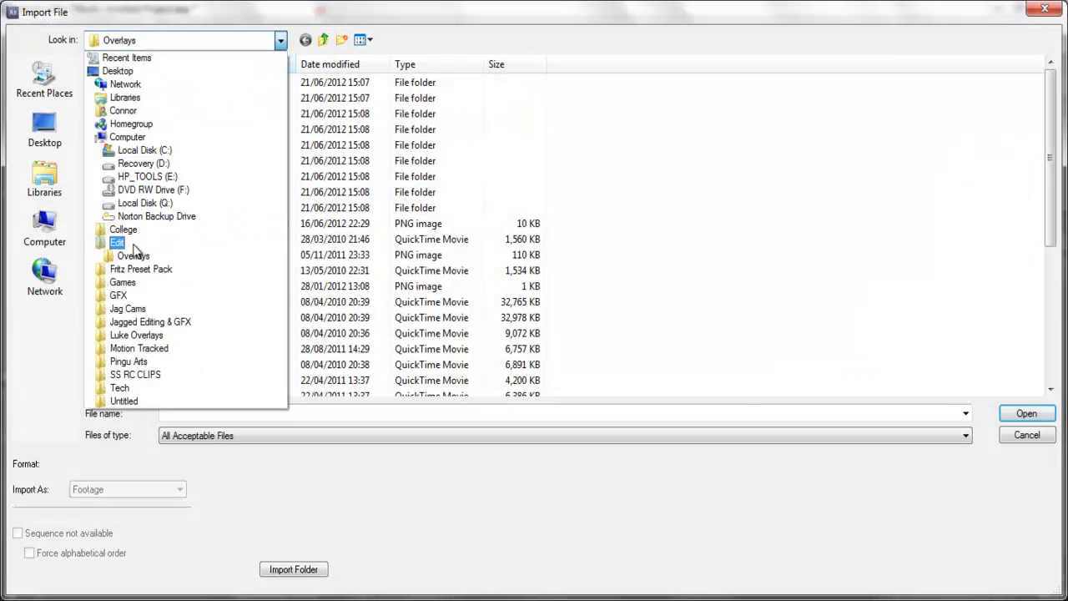
pyautogui.click(117, 242)
pyautogui.doubleClick(279, 109)
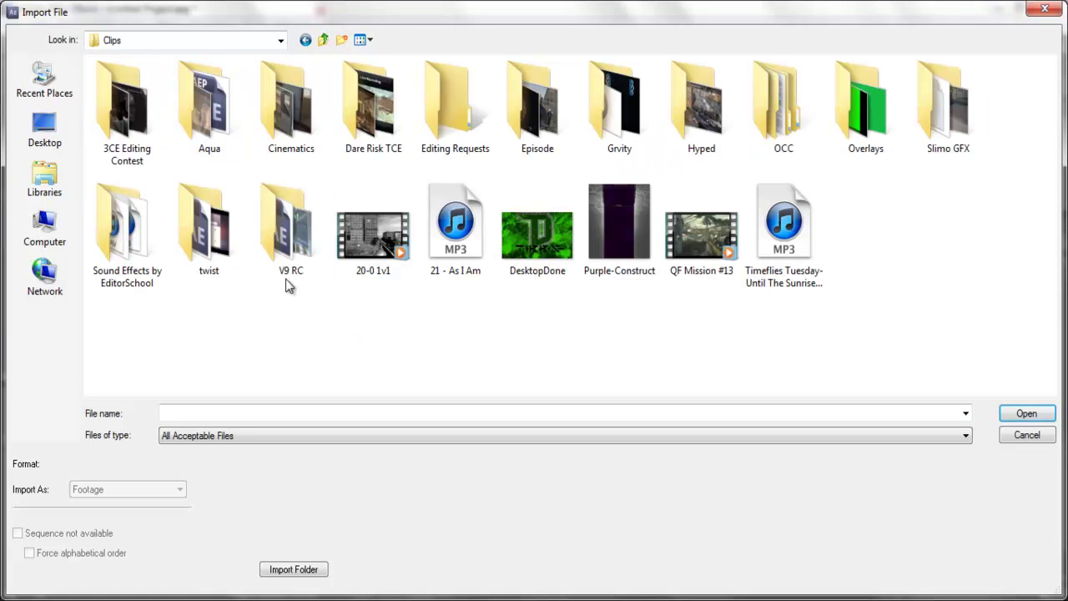
pyautogui.doubleClick(286, 285)
pyautogui.click(951, 113)
pyautogui.press('Down')
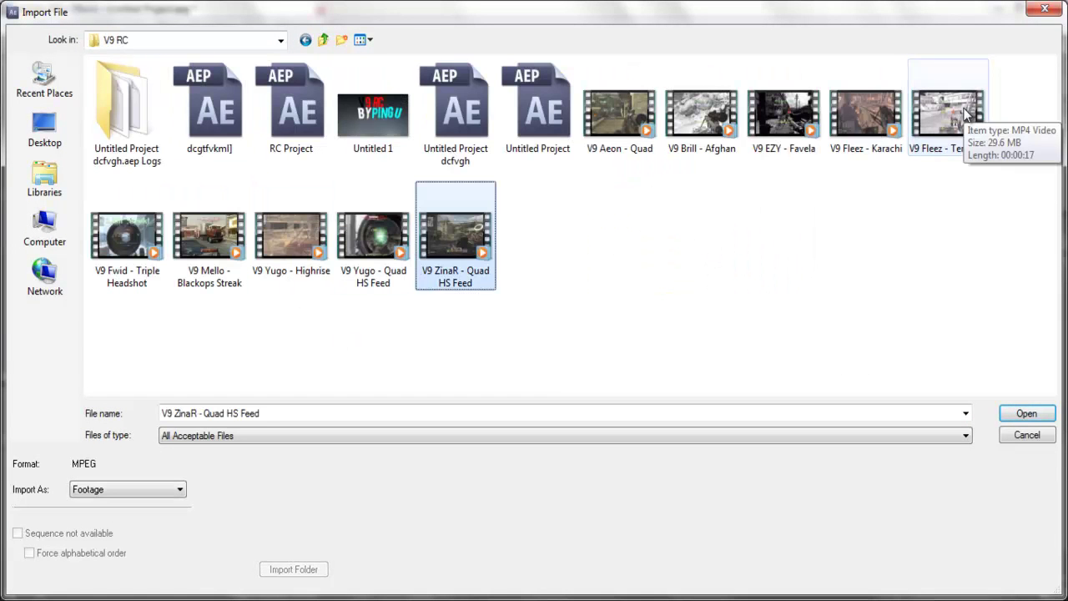
pyautogui.click(951, 113)
pyautogui.press('Return')
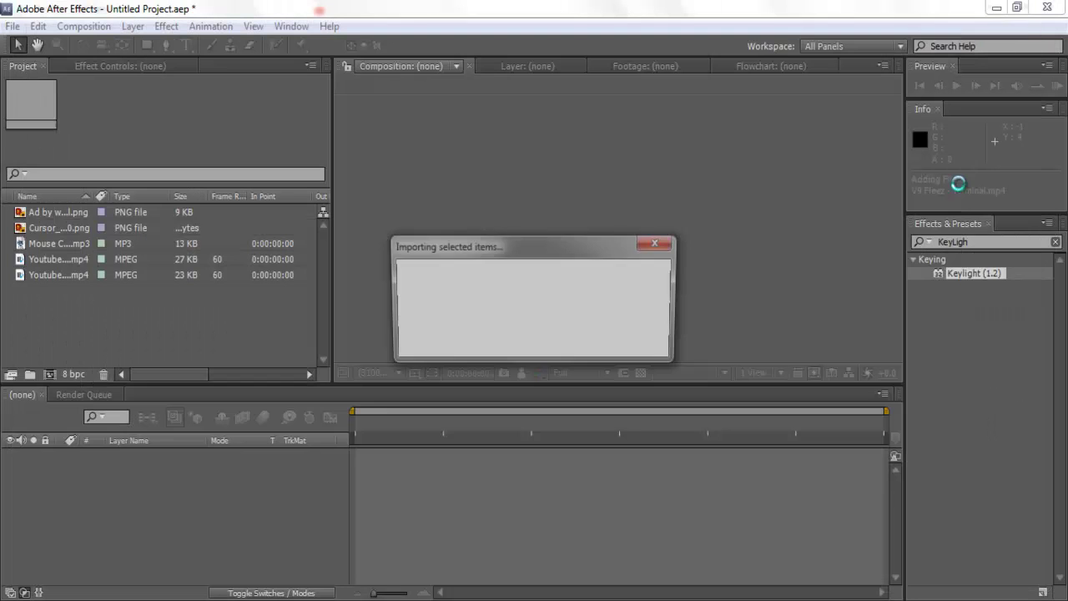
# Import the song Logic - Tic Tac Toe from Song Pack 2 in the Editing Music folder
pyautogui.click(13, 26)
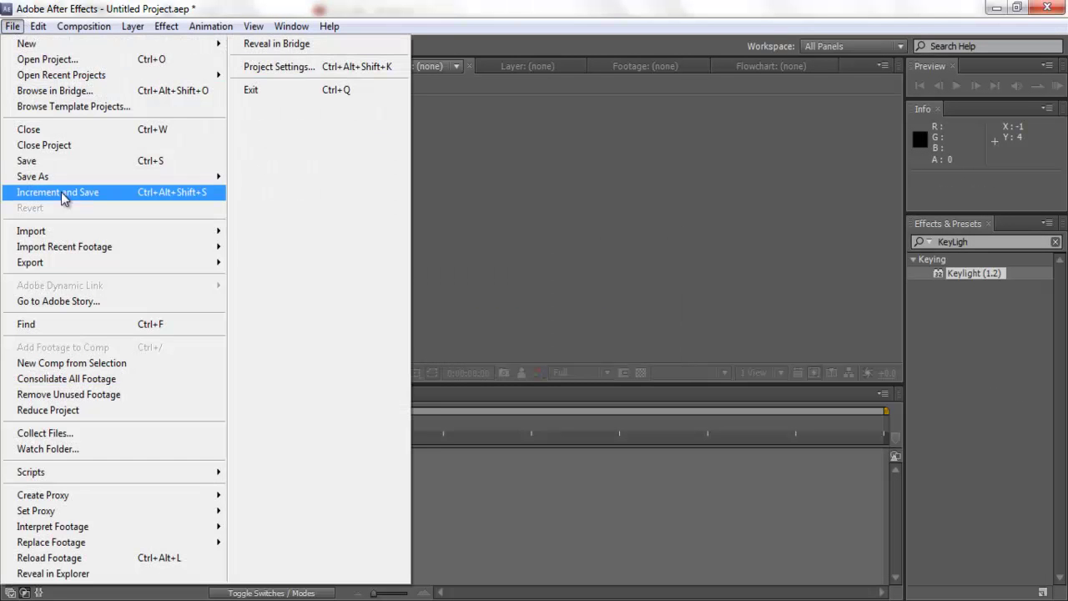
pyautogui.moveTo(75, 234)
pyautogui.click(251, 231)
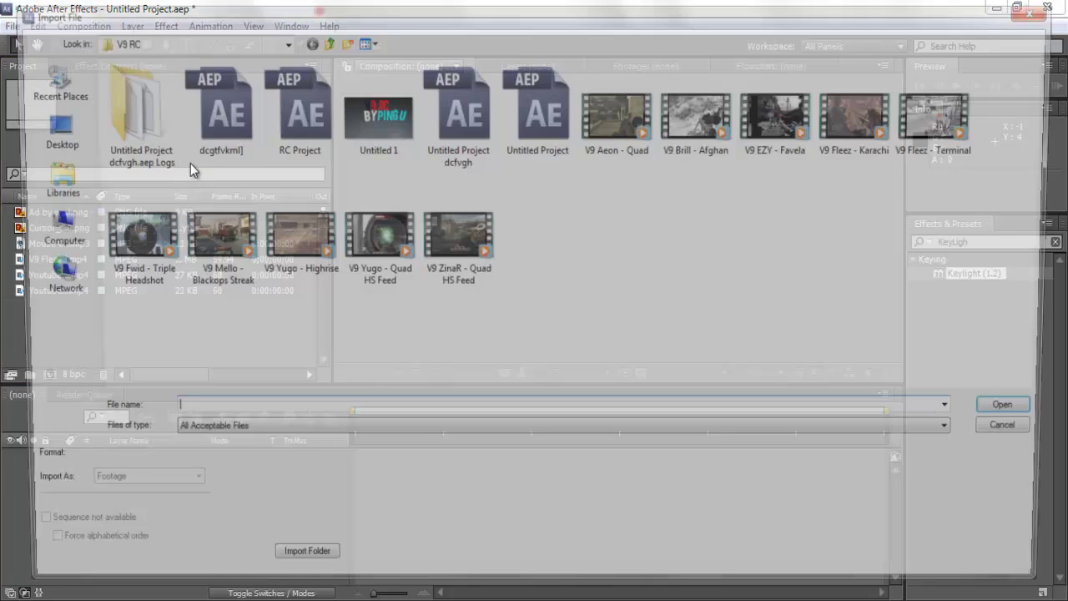
pyautogui.click(281, 40)
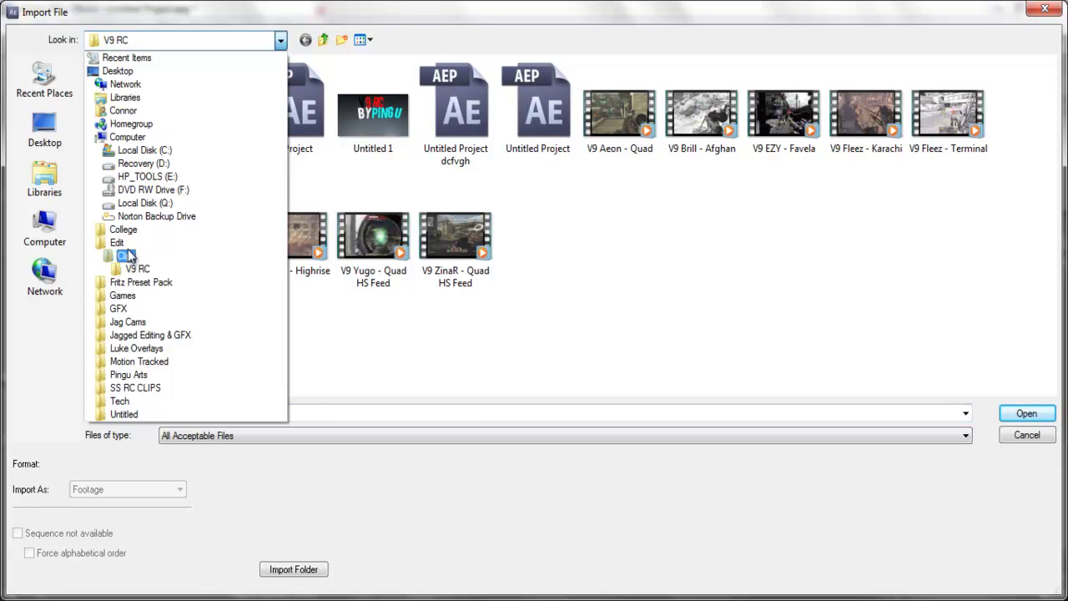
pyautogui.click(117, 241)
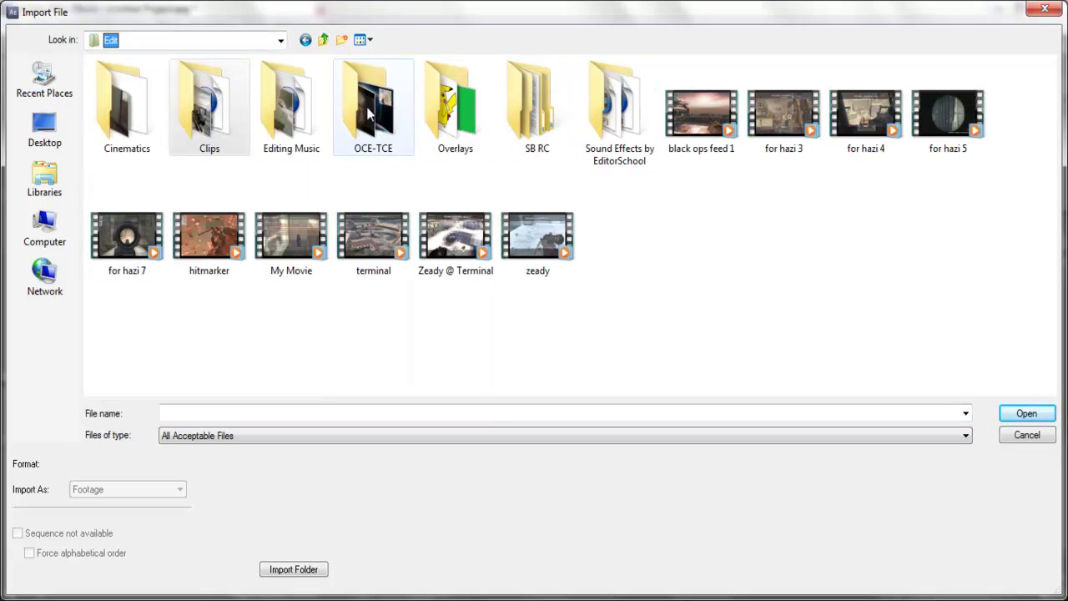
pyautogui.click(286, 100)
pyautogui.doubleClick(291, 108)
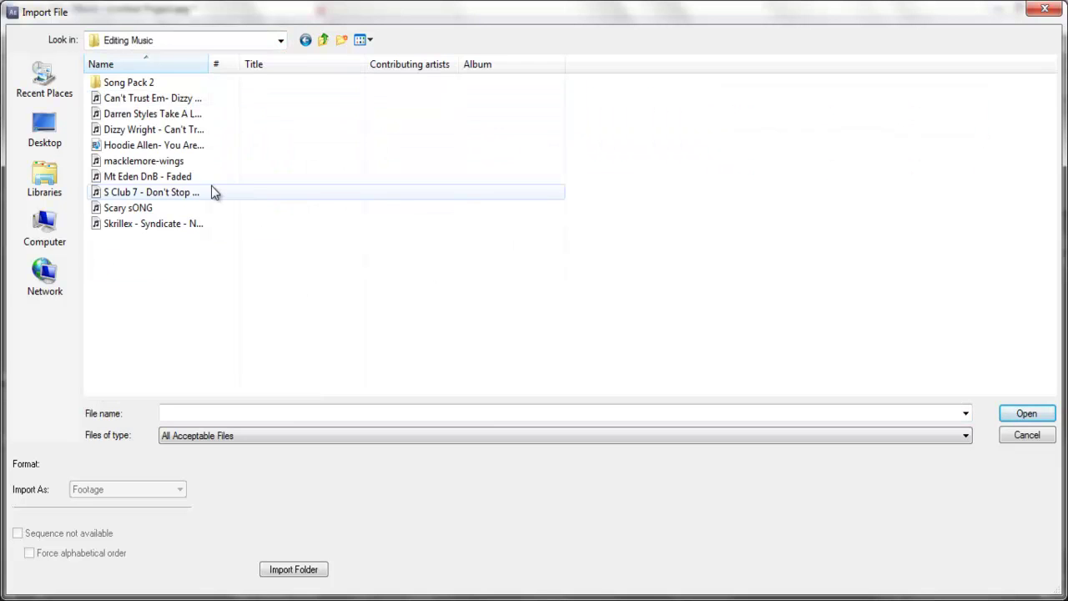
pyautogui.doubleClick(154, 83)
pyautogui.doubleClick(143, 192)
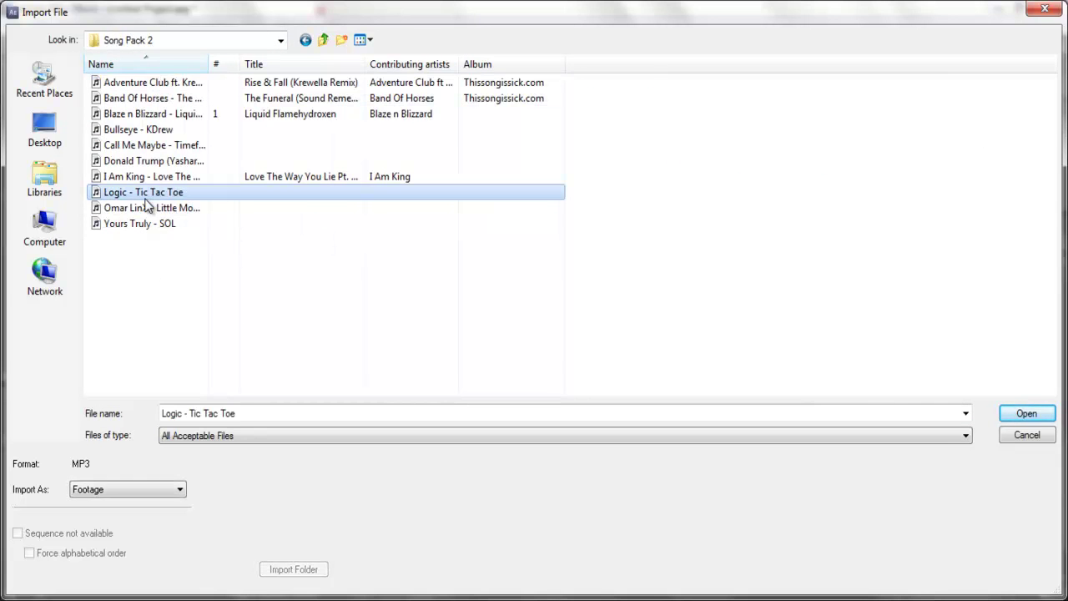
# Create a composition from the Logic - Tic Tac Toe song and add the V9 Fleez - Terminal video to it
pyautogui.moveTo(70, 243); pyautogui.dragTo(125, 511)
pyautogui.click(62, 308)
pyautogui.moveTo(61, 289); pyautogui.dragTo(104, 477)
pyautogui.moveTo(261, 454); pyautogui.dragTo(266, 453)
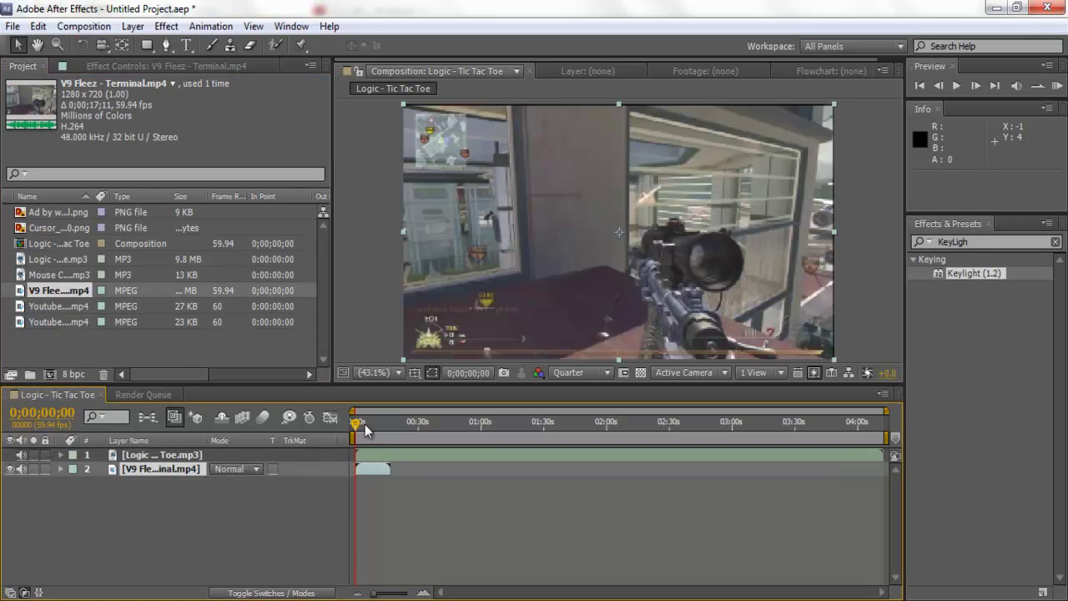
# Move the V9 Fleez - Terminal layer above the song layer and trim its start to 0;00;05;49
pyautogui.moveTo(375, 467)
pyautogui.mouseDown()
pyautogui.moveTo(370, 444)
pyautogui.moveTo(379, 447)
pyautogui.mouseUp()
pyautogui.hotkey('ctrl', 'z')
pyautogui.click(161, 475)
pyautogui.moveTo(160, 473); pyautogui.dragTo(161, 457)
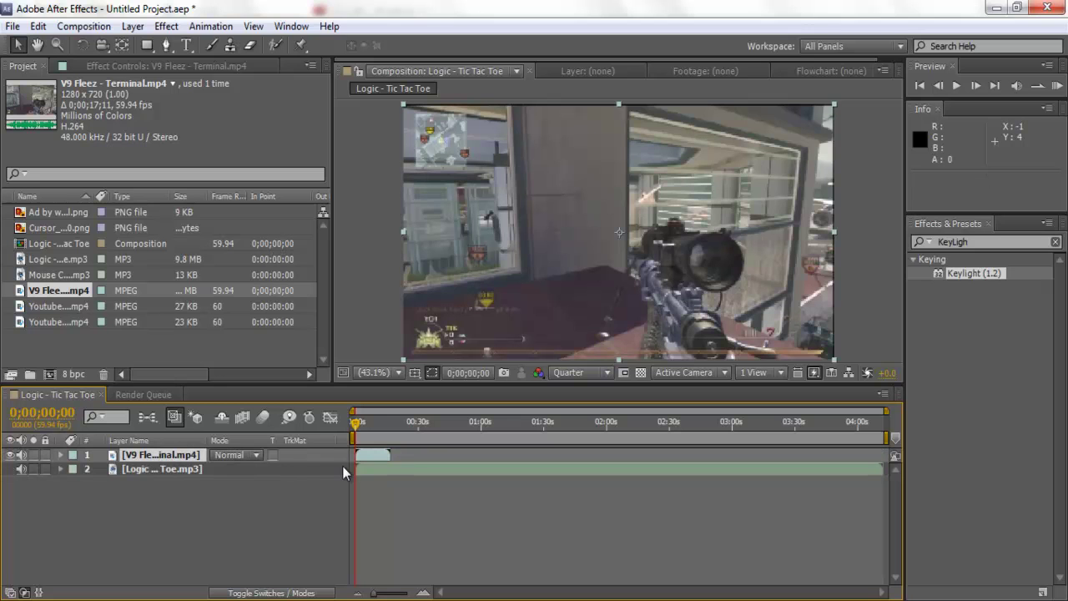
pyautogui.moveTo(372, 594); pyautogui.dragTo(402, 594)
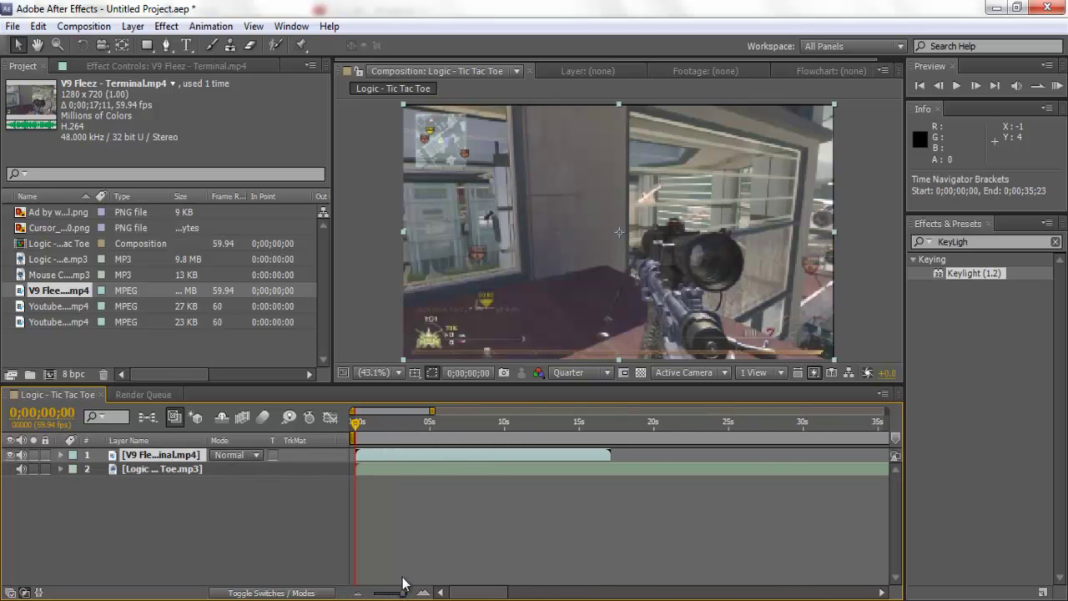
pyautogui.moveTo(357, 425); pyautogui.dragTo(426, 456)
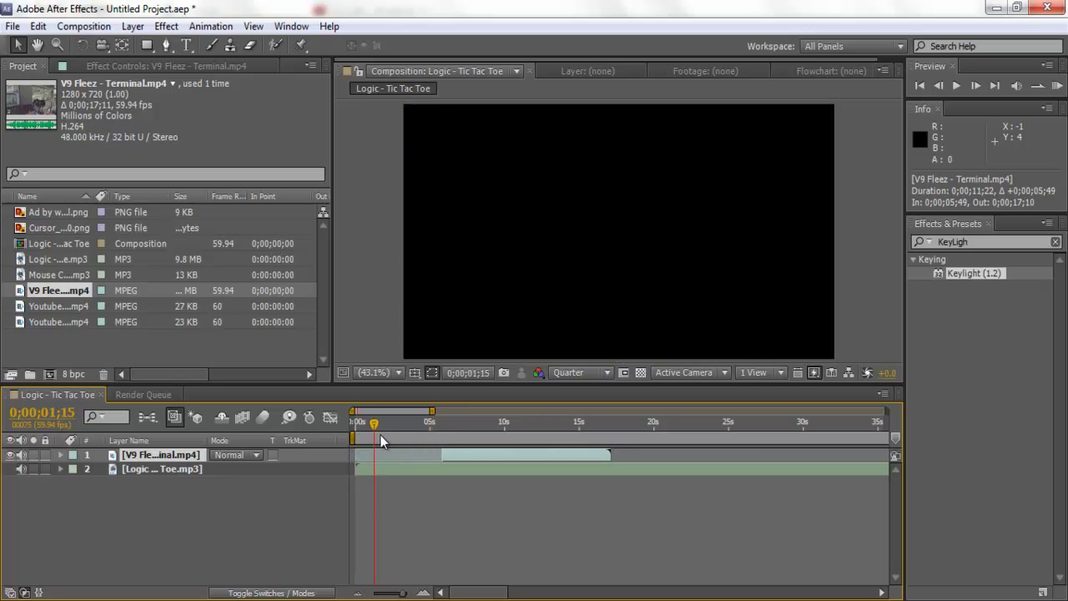
# Paste a copy of the V9 Fleez - Terminal layer and split it at 0;00;12;01
pyautogui.moveTo(372, 421); pyautogui.dragTo(534, 415)
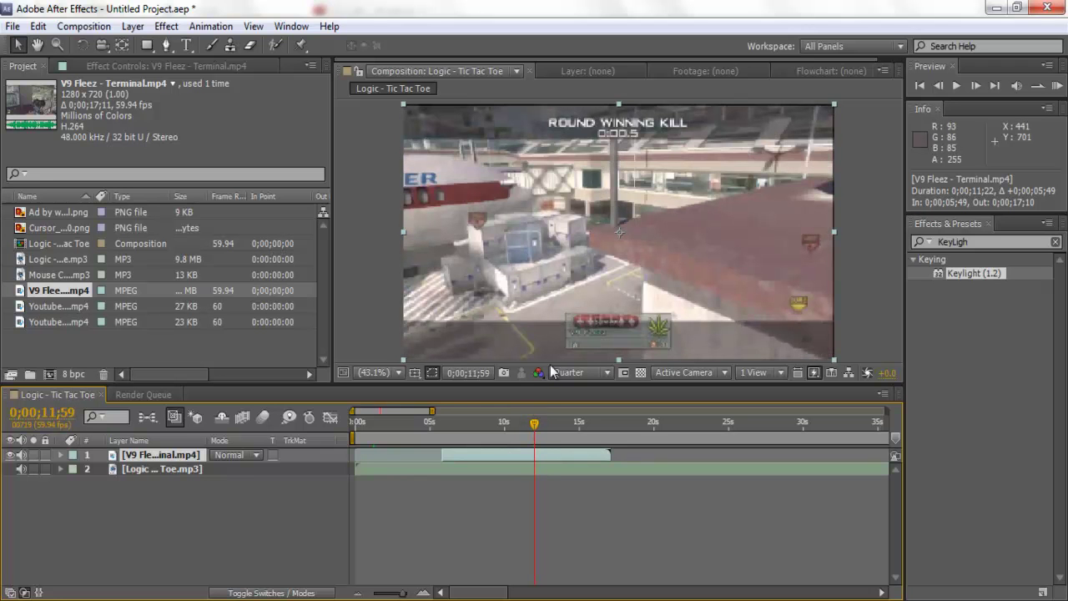
pyautogui.click(978, 90)
pyautogui.click(977, 90)
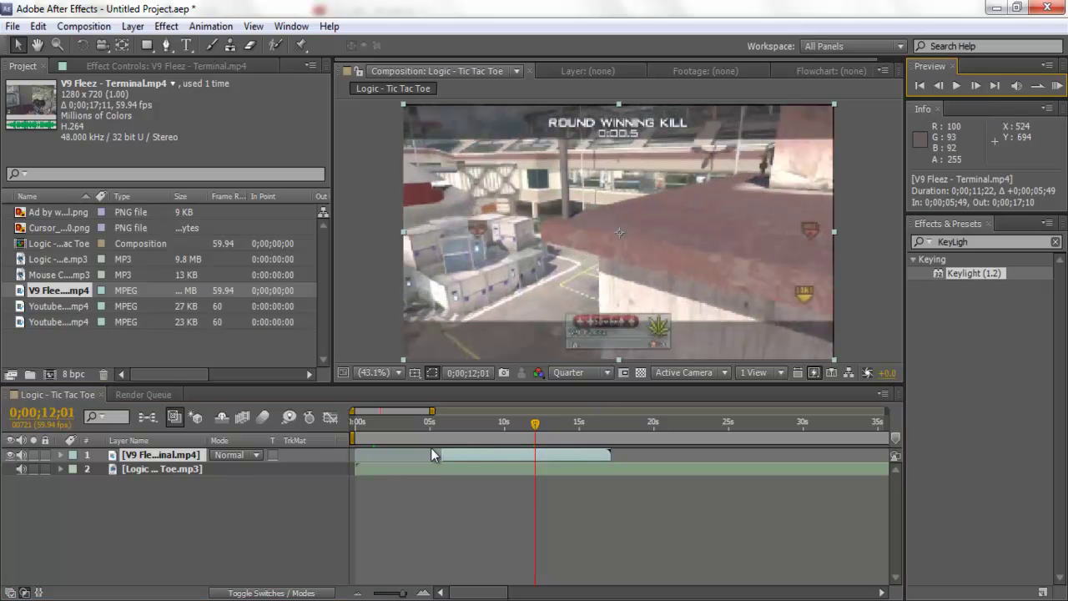
pyautogui.click(431, 449)
pyautogui.hotkey('ctrl', 'v')
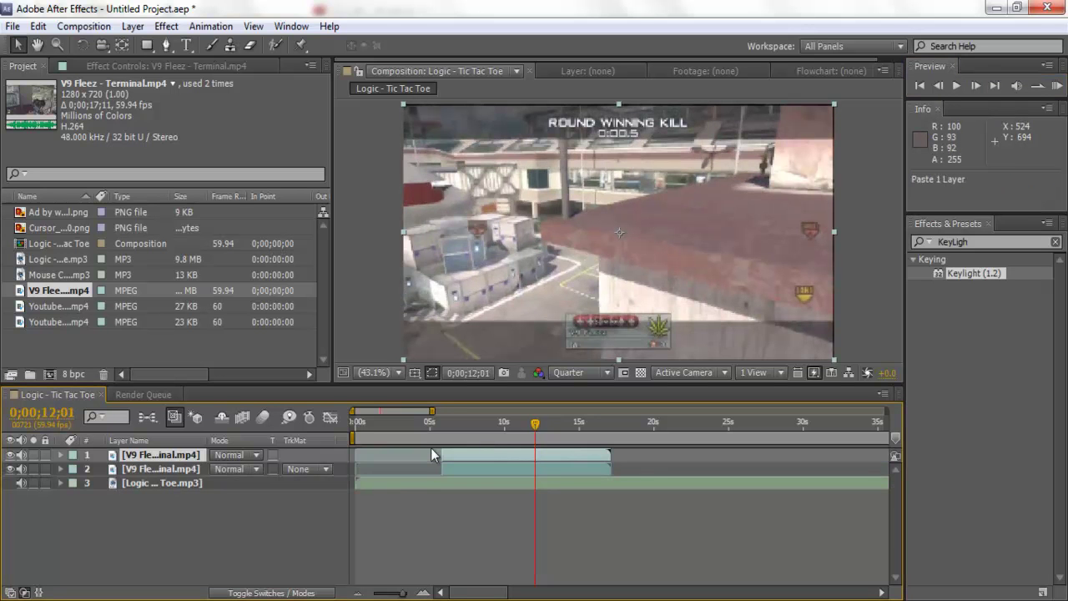
pyautogui.click(39, 26)
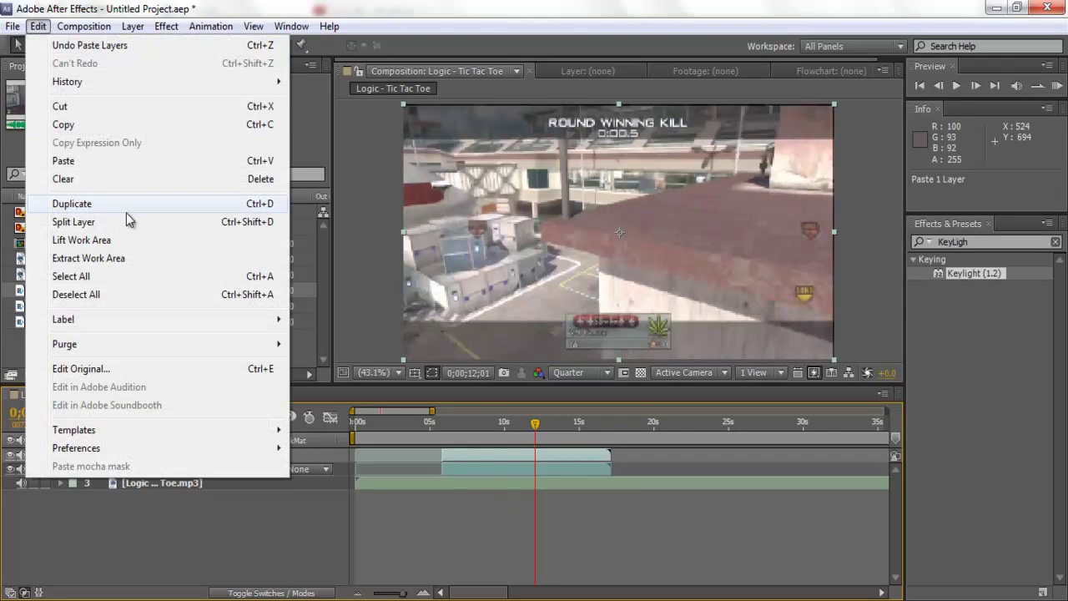
pyautogui.click(127, 226)
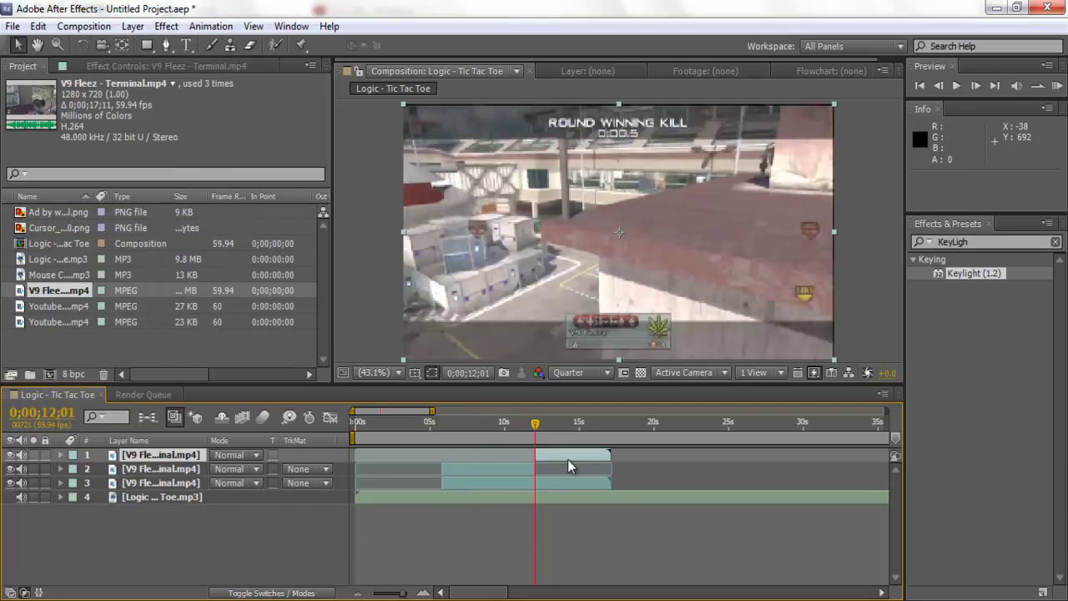
# Undo the last layer split and apply Freeze Frame to the top V9 Fleez - Terminal layer at 0;00;12;01
pyautogui.press('Delete')
pyautogui.click(503, 455)
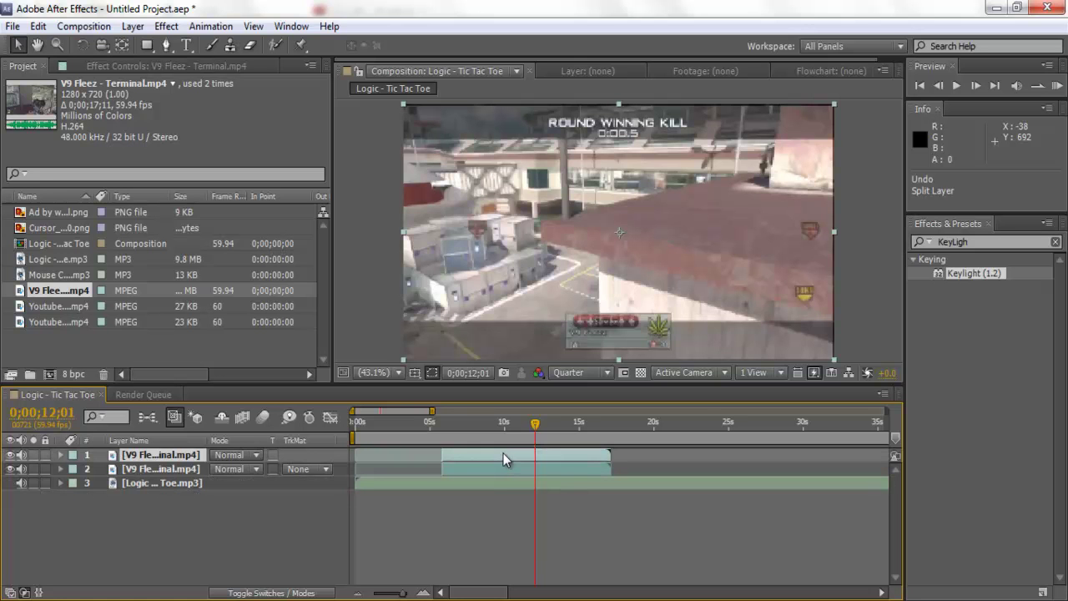
pyautogui.rightClick(503, 453)
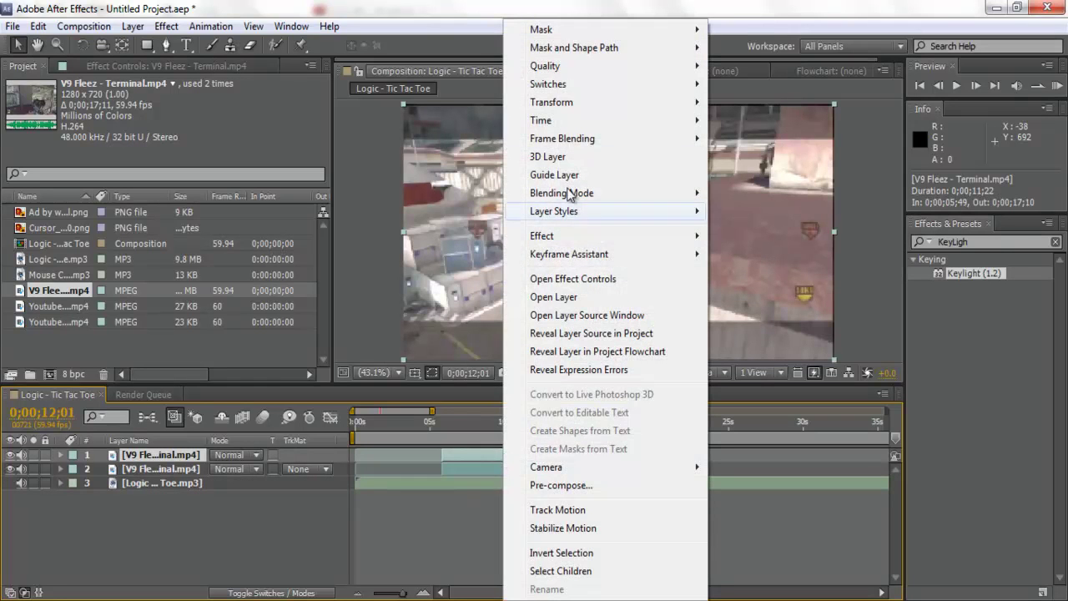
pyautogui.moveTo(653, 121)
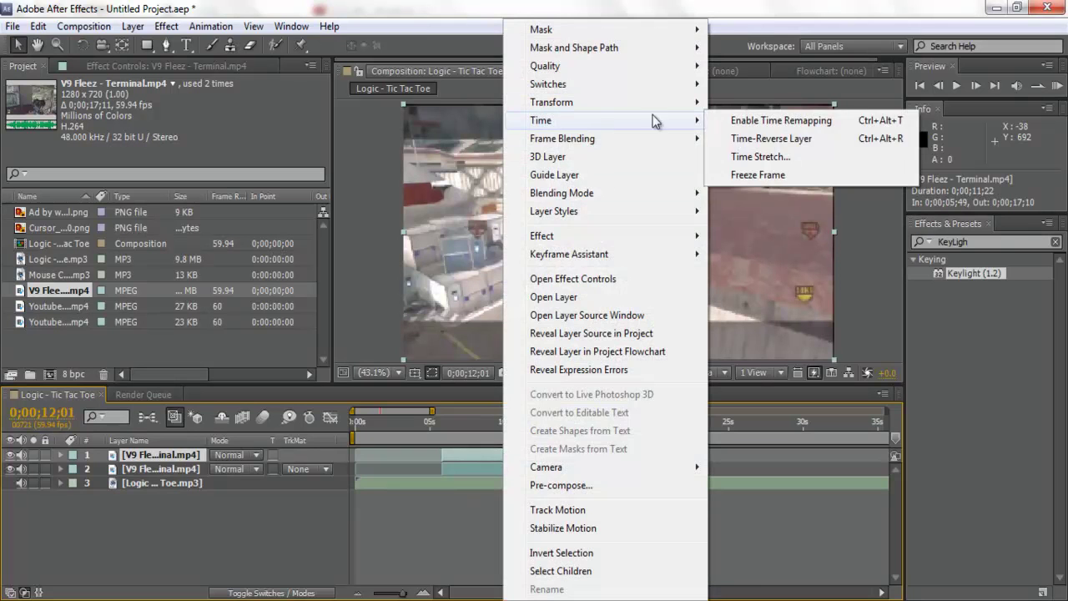
pyautogui.click(751, 174)
# Split the frozen V9 Fleez - Terminal layer at 0;00;12;06 and delete the part before the split
pyautogui.moveTo(535, 427)
pyautogui.mouseDown()
pyautogui.moveTo(548, 427)
pyautogui.moveTo(527, 427)
pyautogui.moveTo(536, 430)
pyautogui.mouseUp()
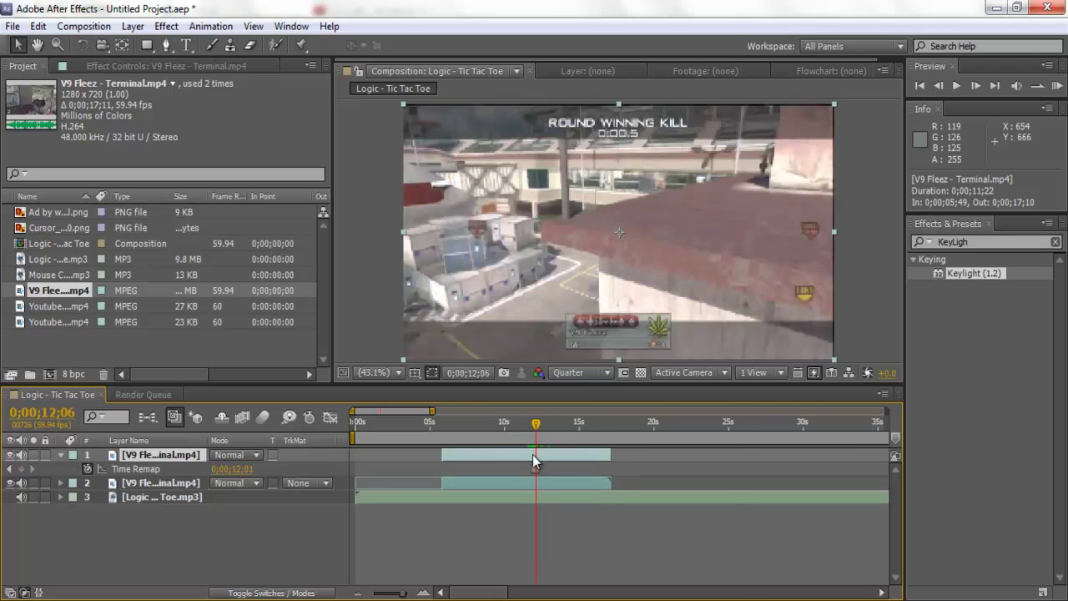
pyautogui.rightClick(533, 454)
pyautogui.moveTo(581, 101)
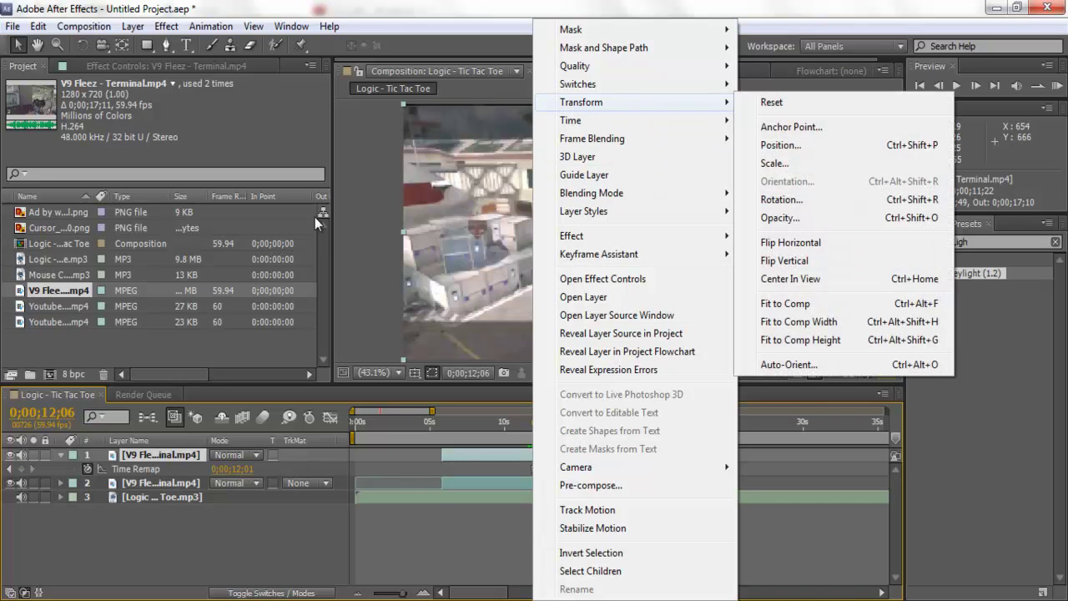
pyautogui.click(39, 25)
pyautogui.click(38, 26)
pyautogui.click(38, 26)
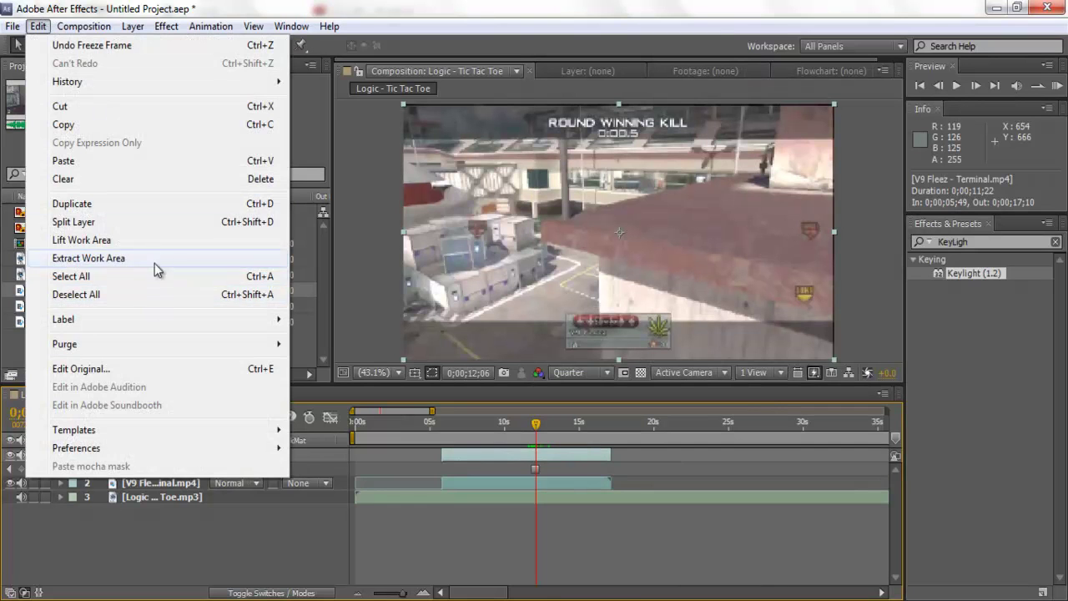
pyautogui.click(153, 223)
pyautogui.click(504, 469)
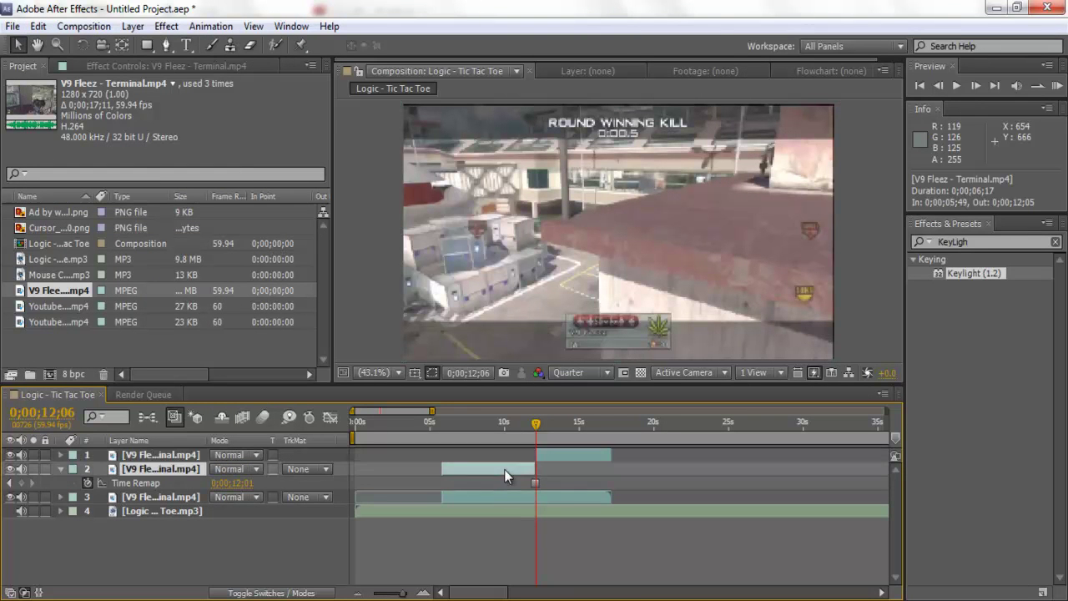
pyautogui.press('Delete')
# Split the unfrozen V9 Fleez - Terminal layer at 0;00;12;03 and move its second part to start where the frozen section ends
pyautogui.click(467, 465)
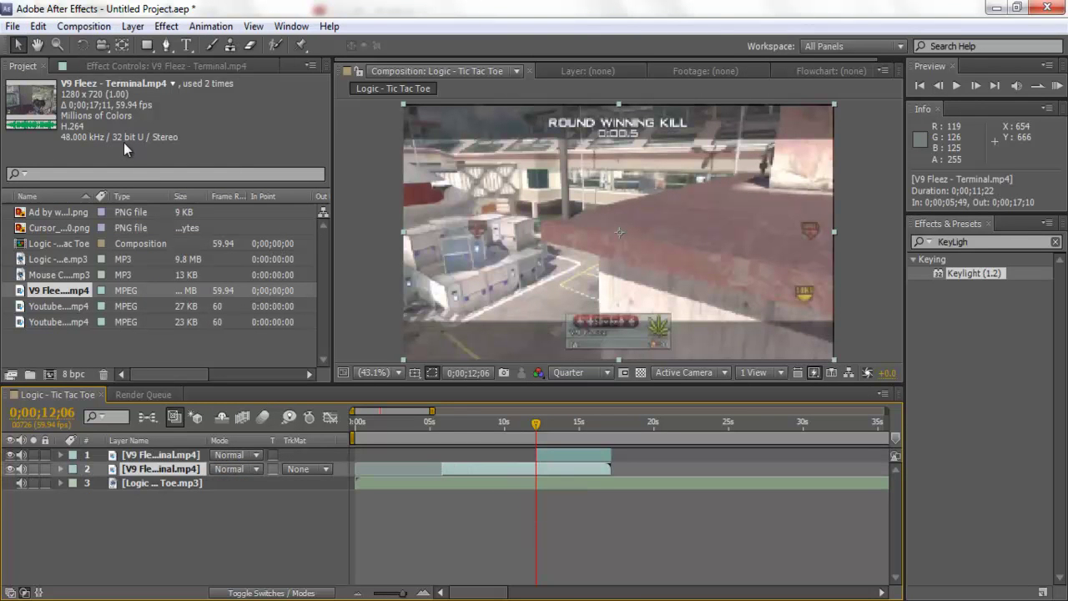
pyautogui.moveTo(537, 437)
pyautogui.mouseDown()
pyautogui.moveTo(521, 428)
pyautogui.moveTo(534, 426)
pyautogui.mouseUp()
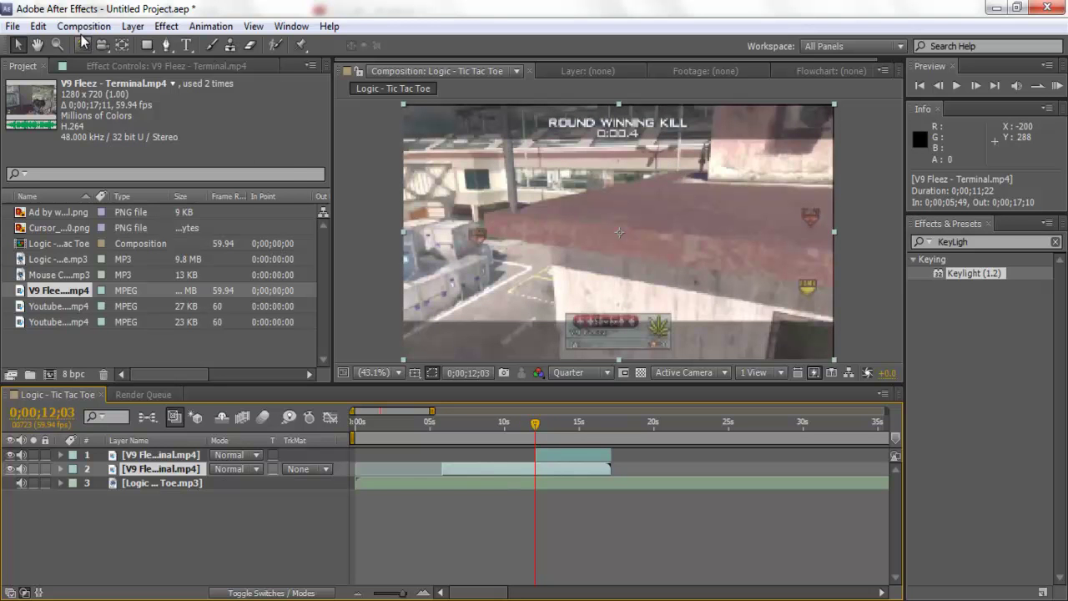
pyautogui.click(38, 26)
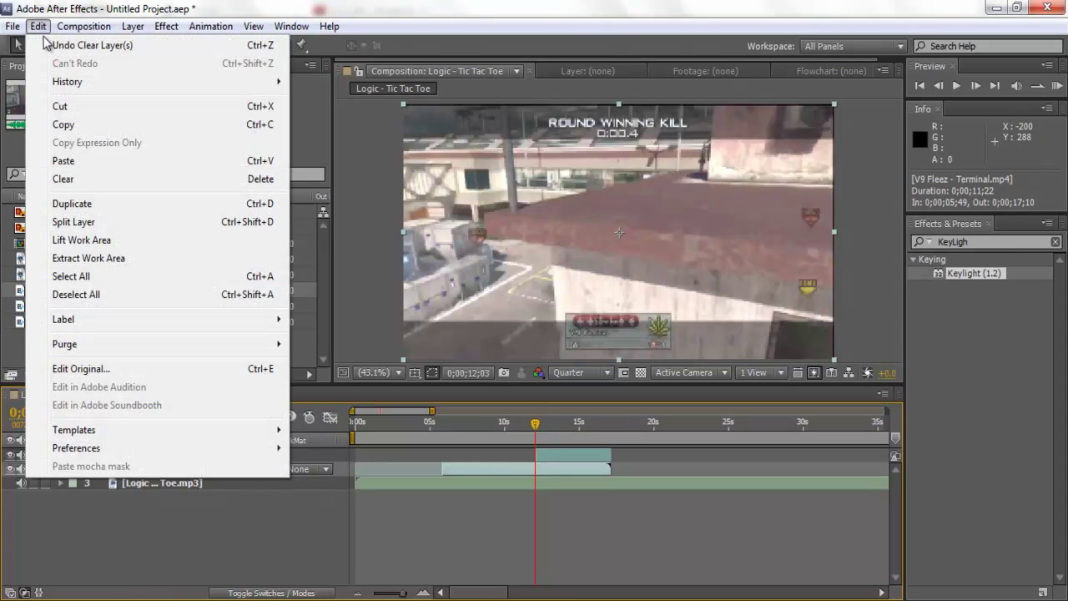
pyautogui.click(102, 240)
pyautogui.moveTo(549, 466); pyautogui.dragTo(626, 464)
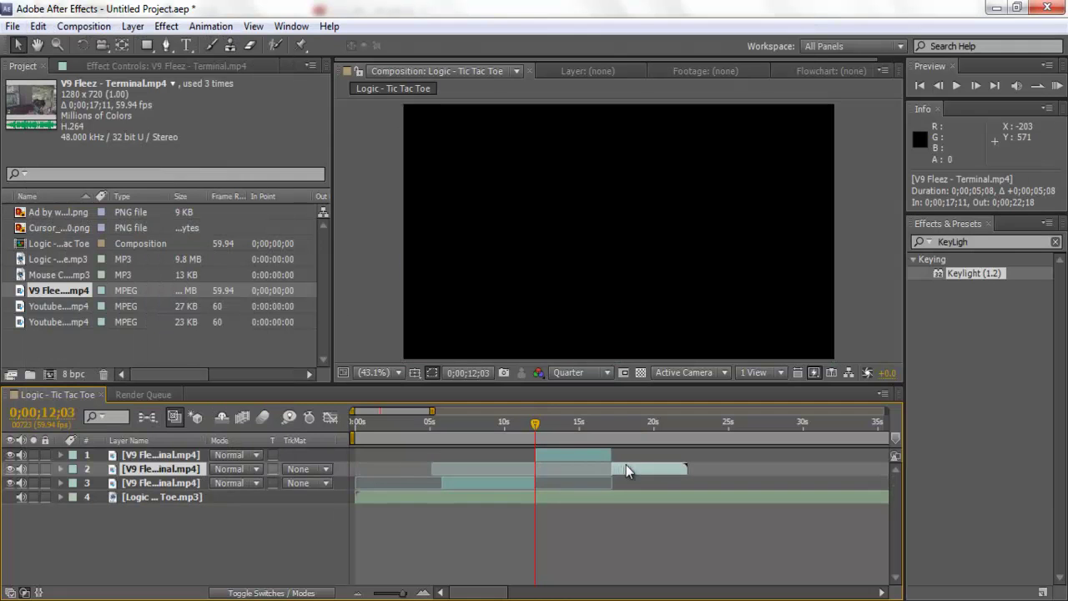
pyautogui.click(610, 423)
pyautogui.moveTo(611, 425)
pyautogui.mouseDown()
pyautogui.moveTo(624, 426)
pyautogui.moveTo(613, 429)
pyautogui.mouseUp()
# Shift the first V9 Fleez - Terminal part to start at 0;00;05;55 so its end meets the frozen section
pyautogui.click(408, 497)
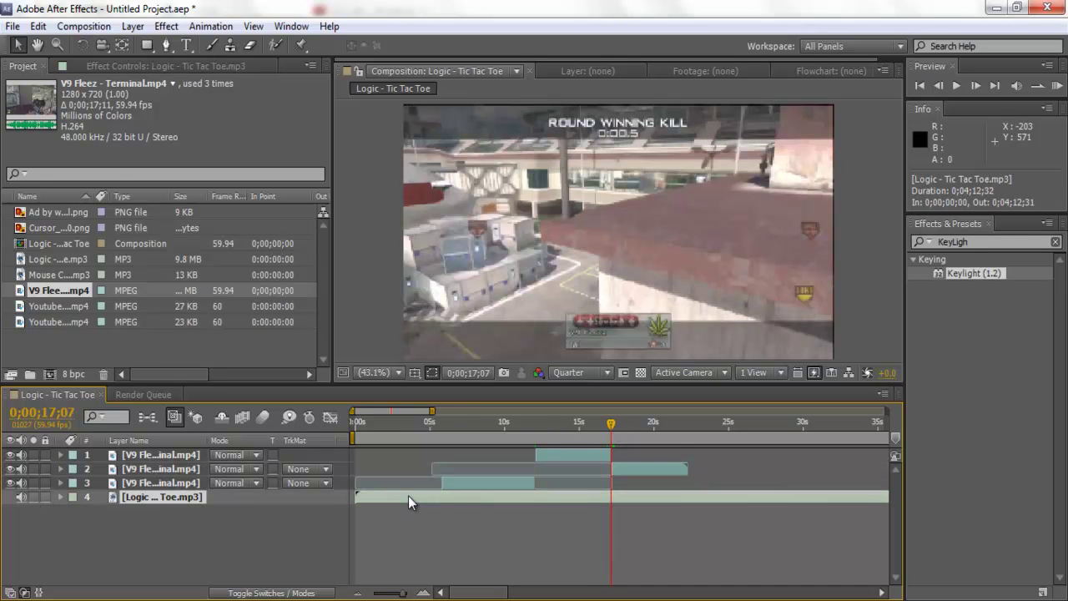
pyautogui.moveTo(591, 432); pyautogui.dragTo(536, 426)
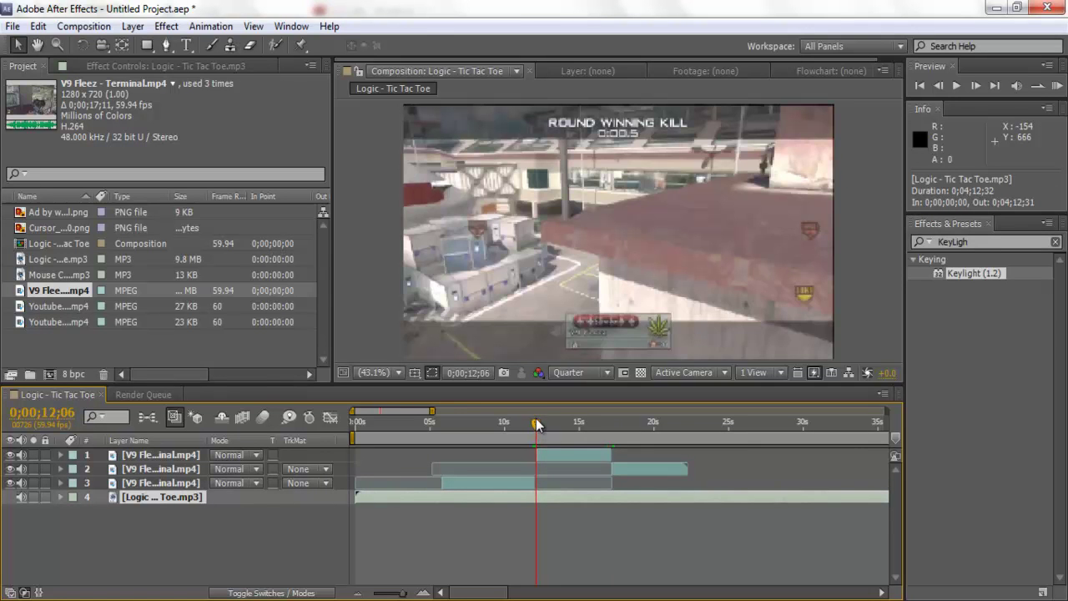
pyautogui.moveTo(516, 482); pyautogui.dragTo(519, 488)
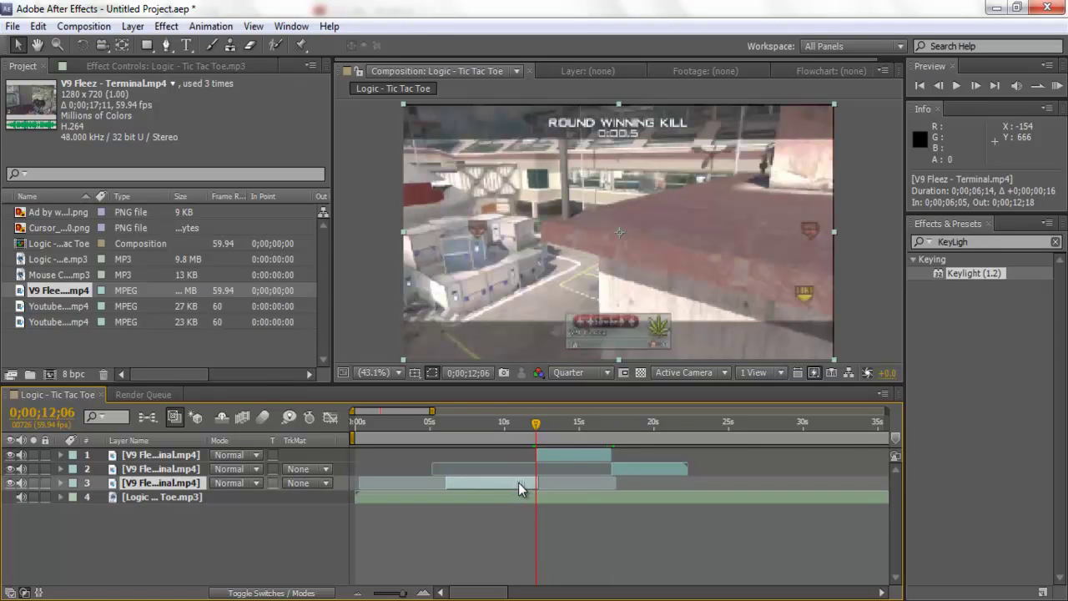
pyautogui.click(516, 482)
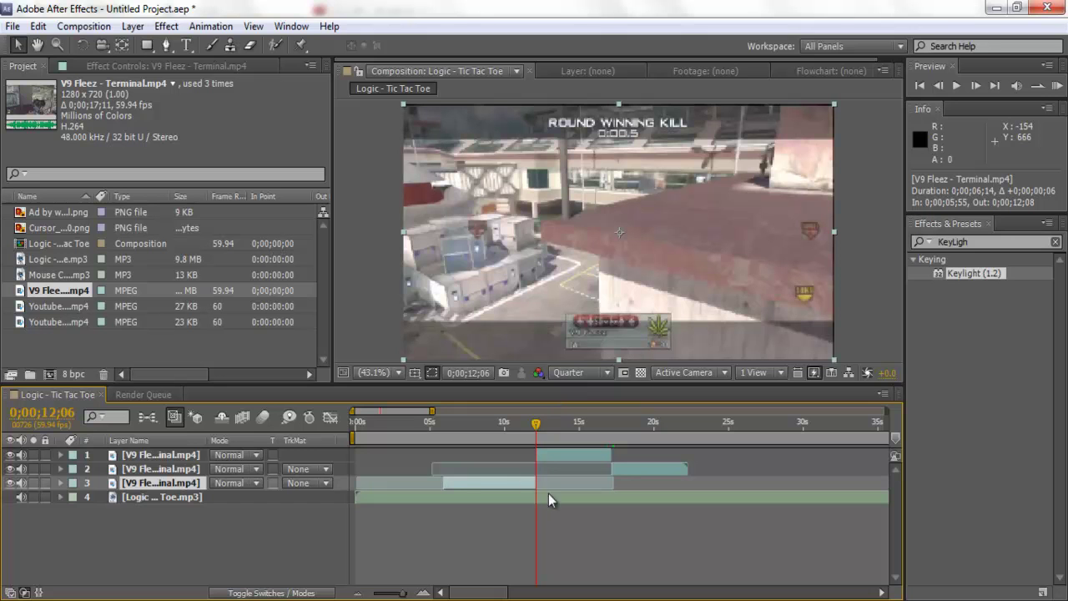
# Split the Logic - Tic Tac Toe song layer at 0;00;12;06 and 0;00;17;07 and delete the section between the splits
pyautogui.click(409, 497)
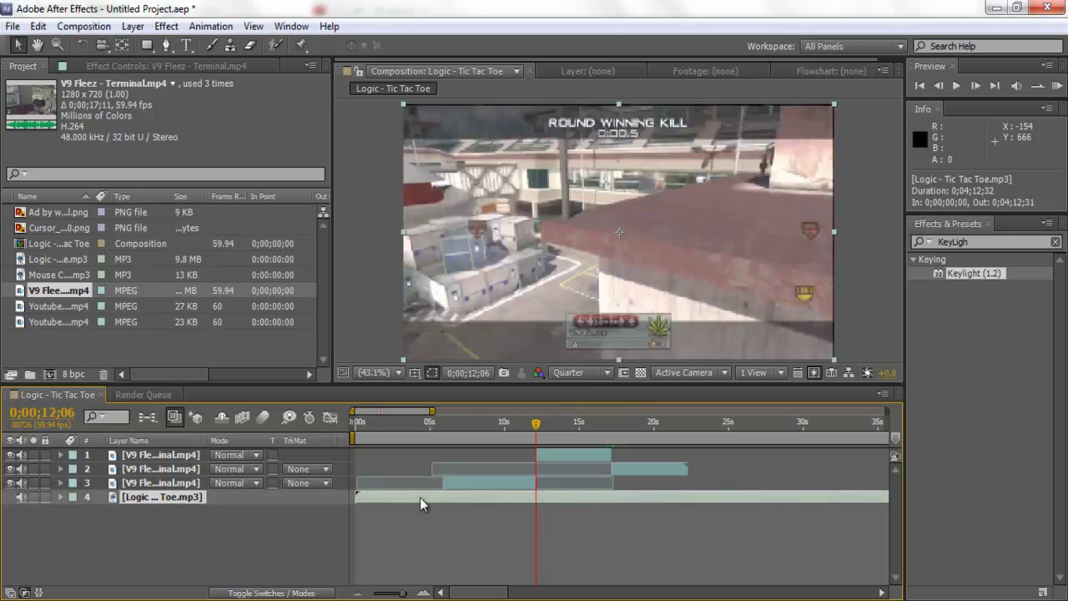
pyautogui.click(38, 26)
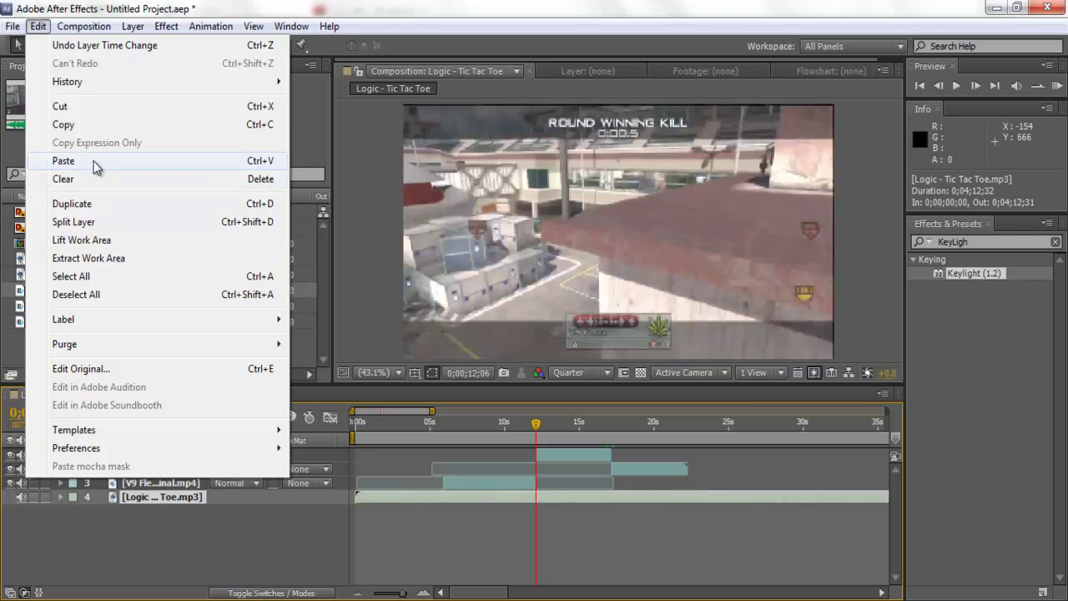
pyautogui.click(83, 230)
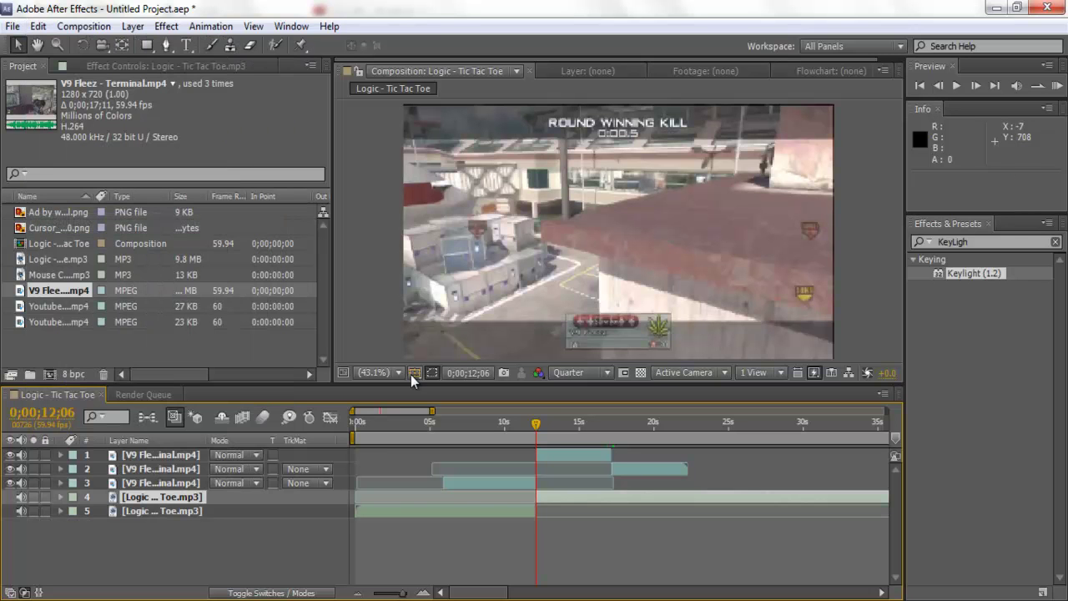
pyautogui.moveTo(538, 420); pyautogui.dragTo(610, 436)
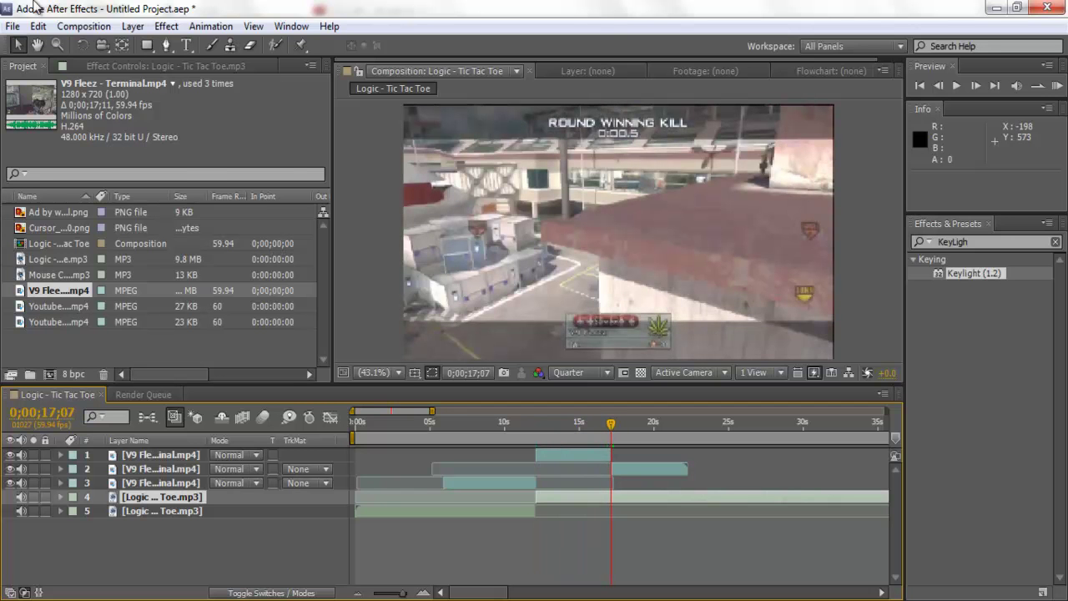
pyautogui.click(38, 26)
pyautogui.click(77, 223)
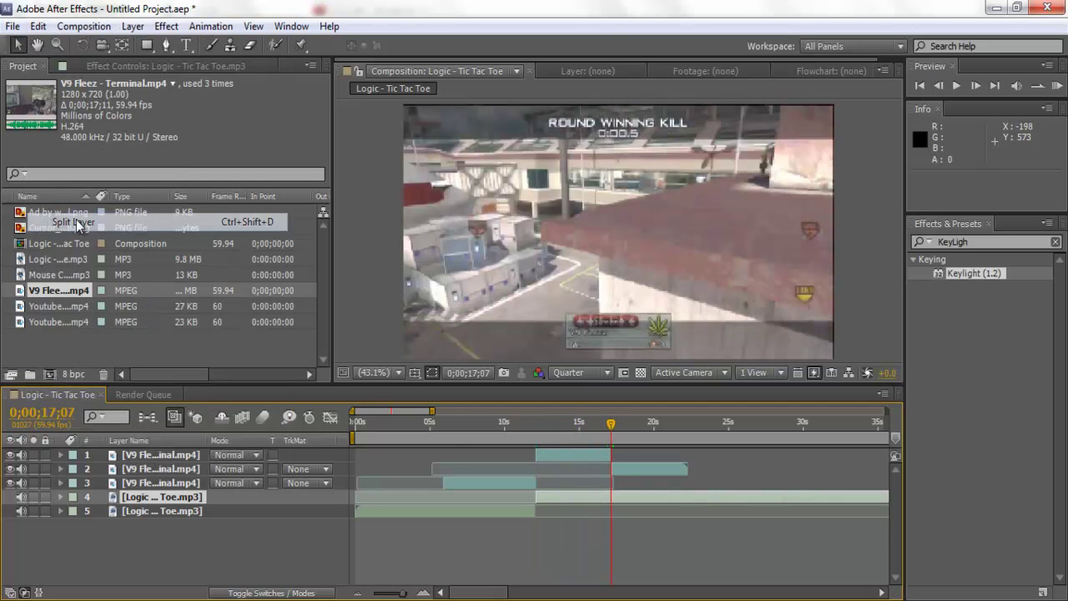
pyautogui.click(578, 517)
pyautogui.press('Delete')
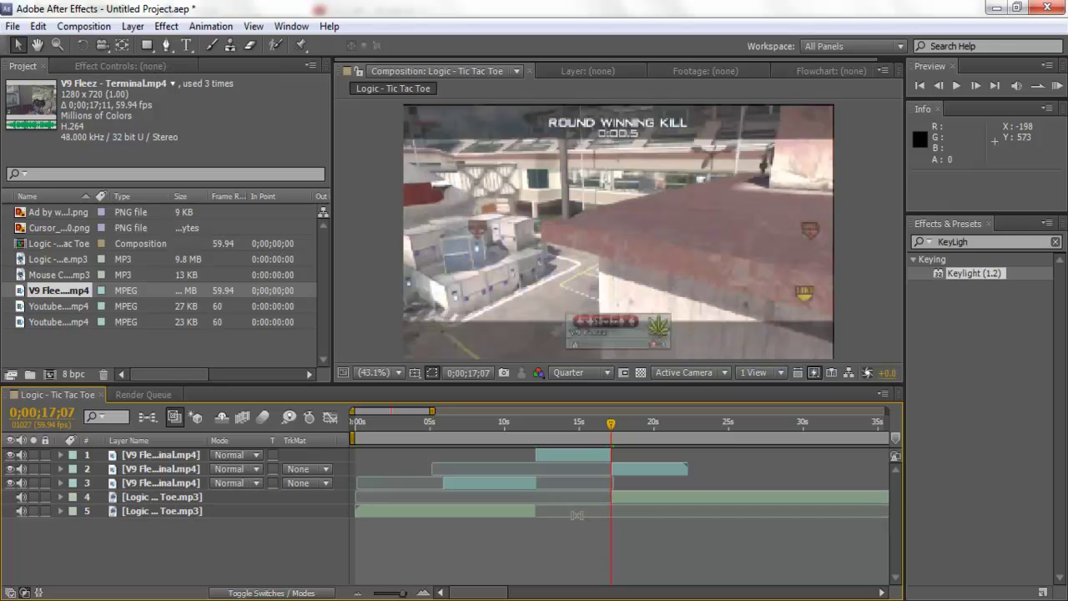
# Add Cursor_00000.png and the Youtube Pause button video as the top layers of the composition
pyautogui.moveTo(611, 423); pyautogui.dragTo(535, 434)
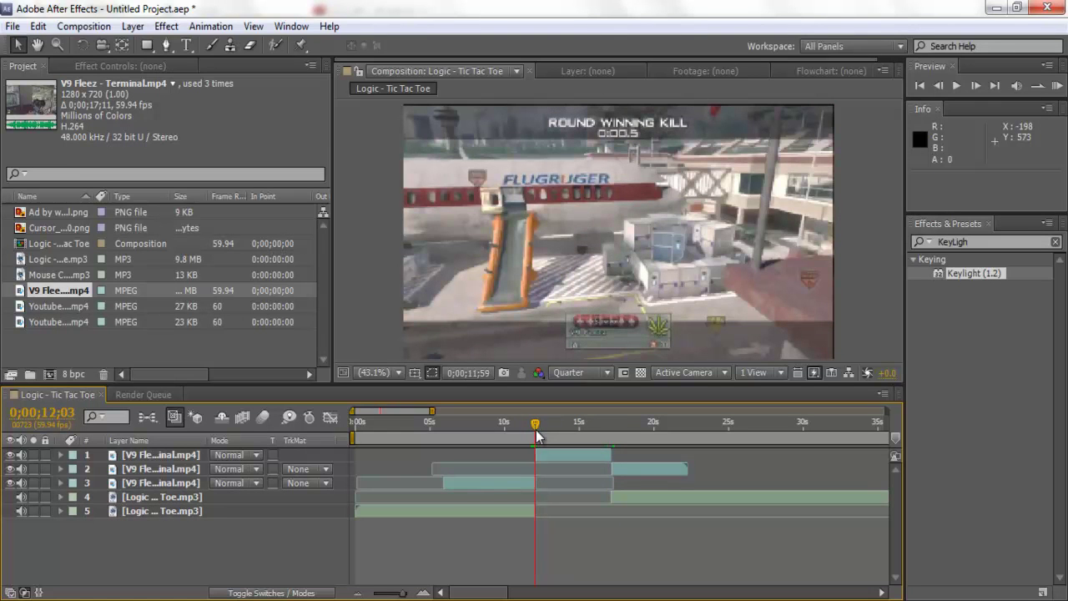
pyautogui.click(37, 229)
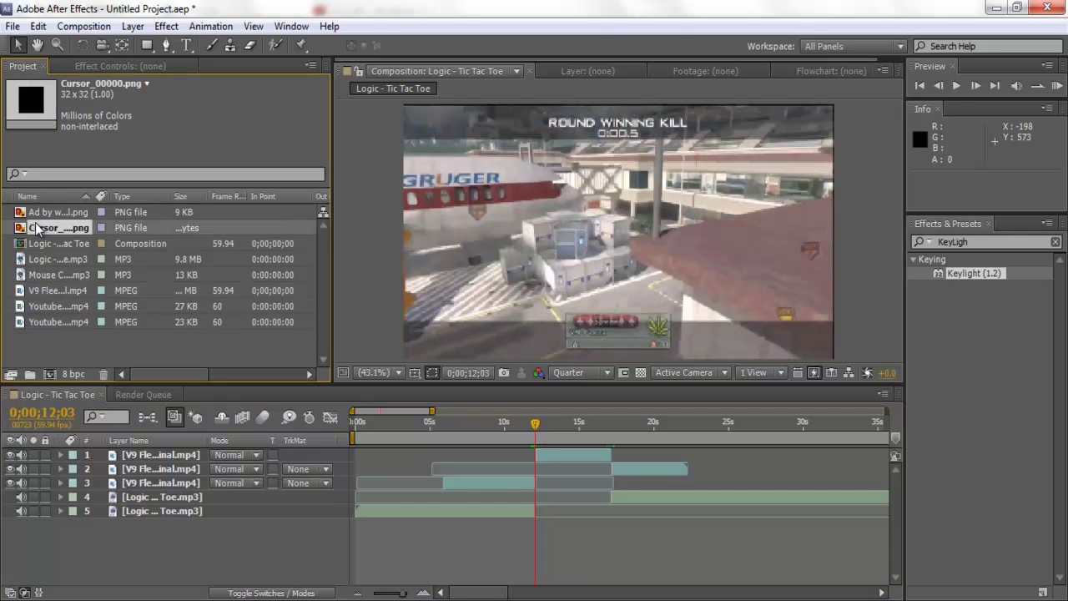
pyautogui.moveTo(37, 228); pyautogui.dragTo(110, 434)
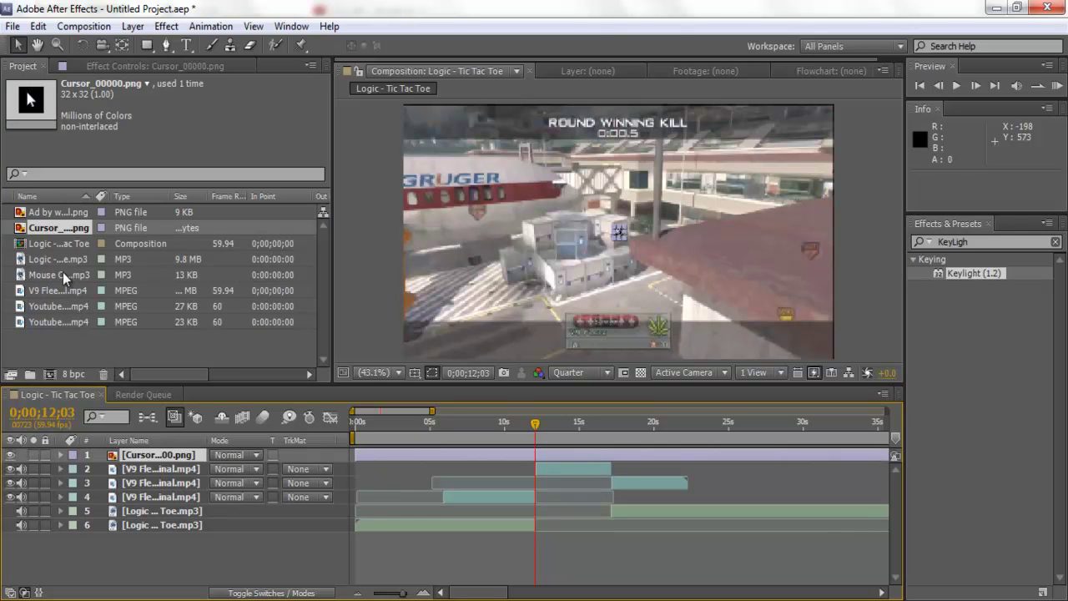
pyautogui.moveTo(69, 313); pyautogui.dragTo(134, 449)
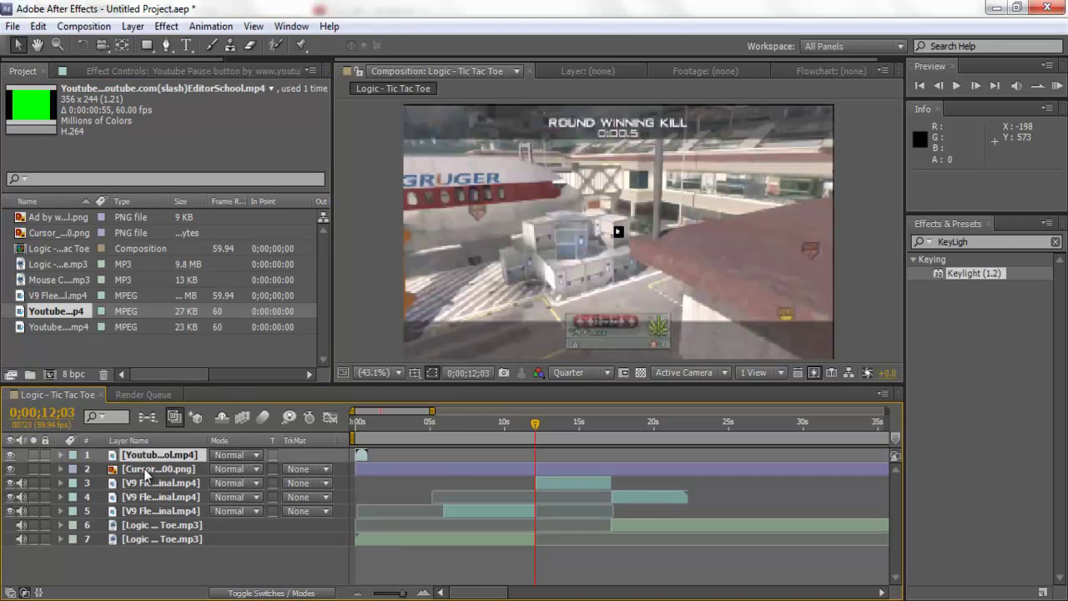
# Scale the Cursor_00000.png layer to 180% and set its blending mode to Screen
pyautogui.click(146, 471)
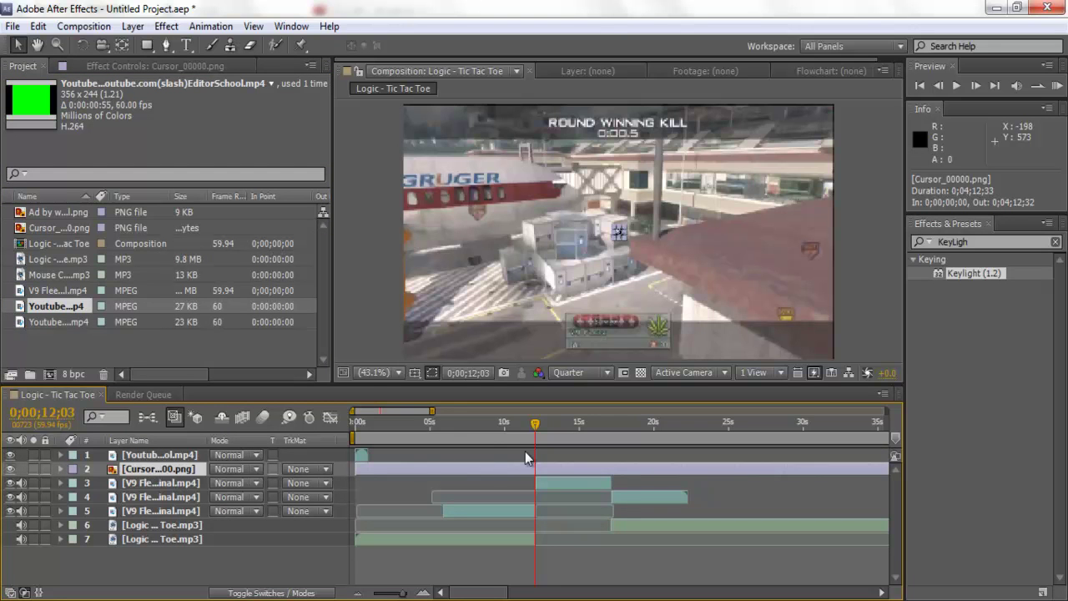
pyautogui.press('s')
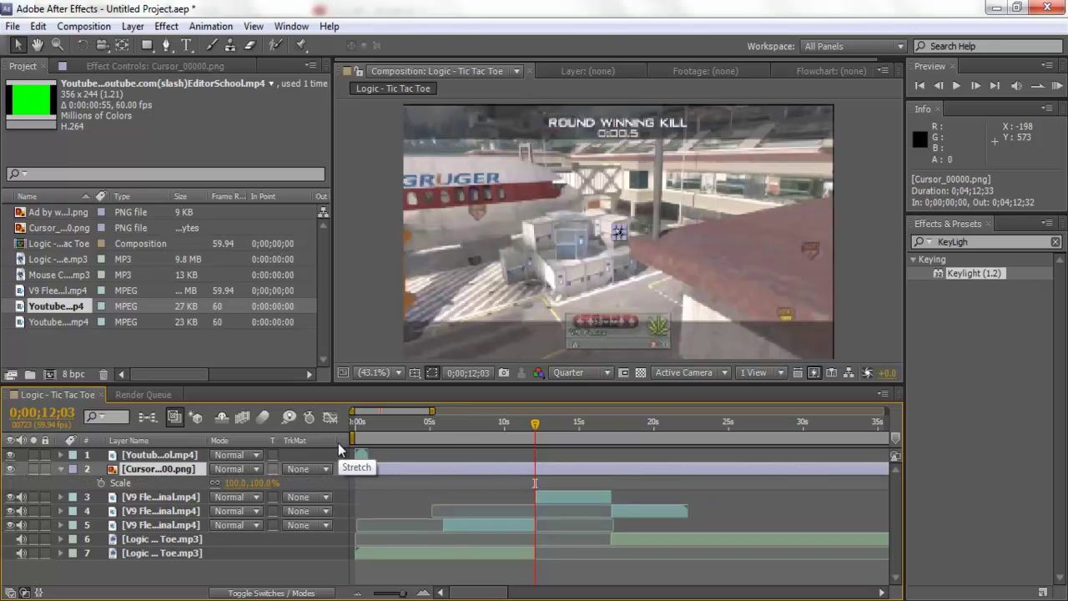
pyautogui.click(236, 482)
pyautogui.write('13')
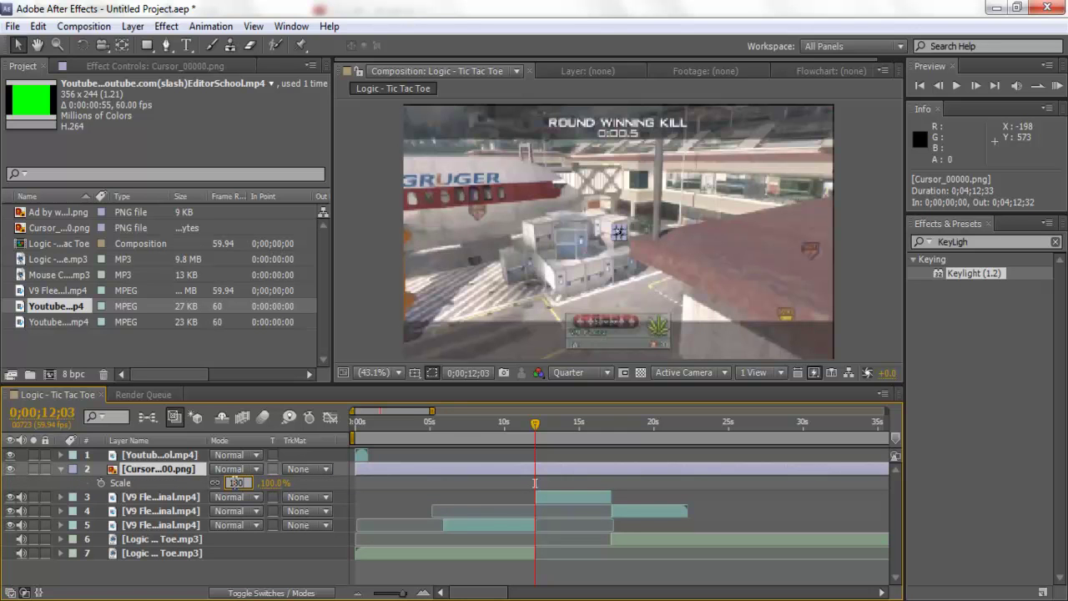
pyautogui.write('0')
pyautogui.press('Return')
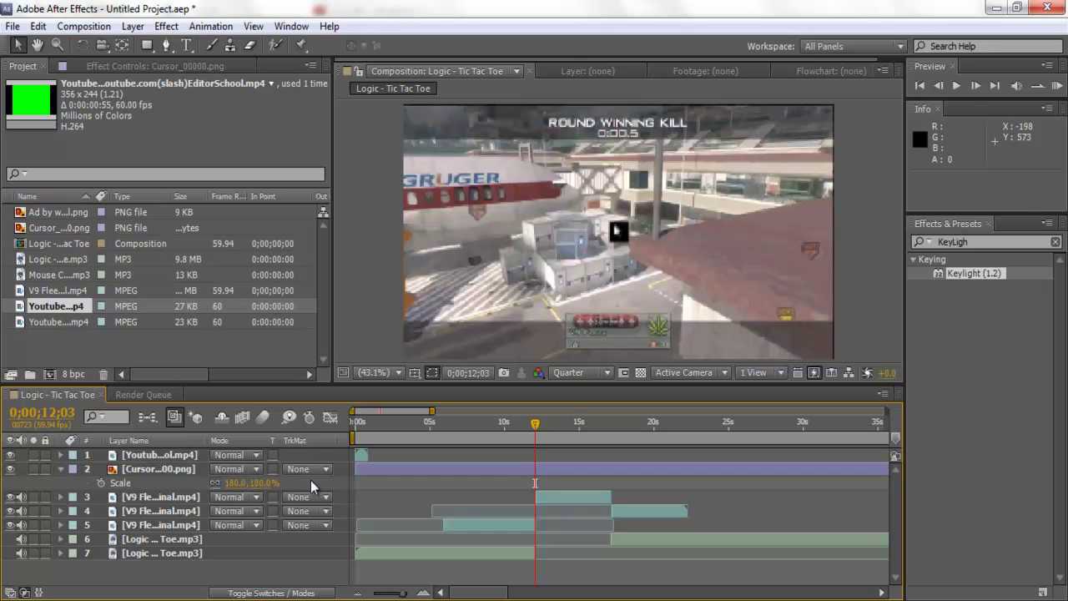
pyautogui.click(256, 469)
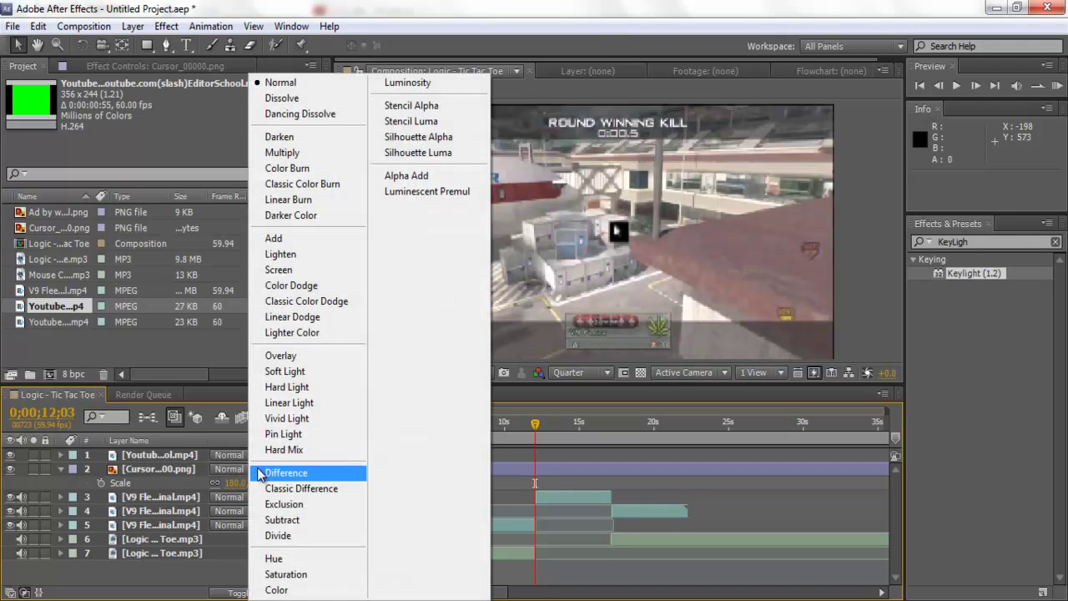
pyautogui.click(302, 270)
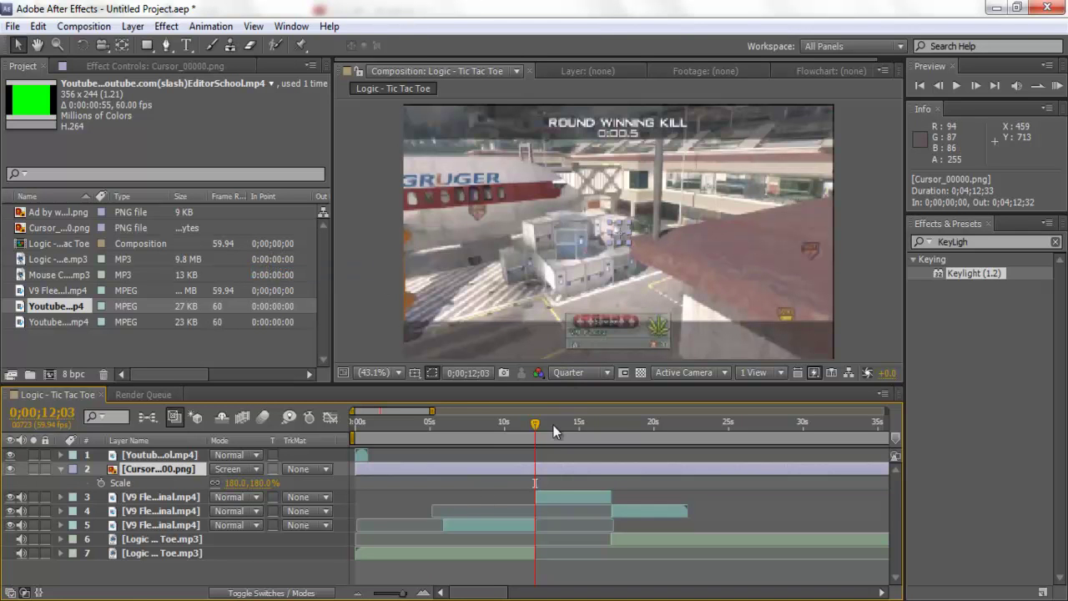
# Move the cursor image just outside the frame's left edge, at about -52, 427, and set a position keyframe at 0;00;12;03
pyautogui.moveTo(624, 242); pyautogui.dragTo(489, 302)
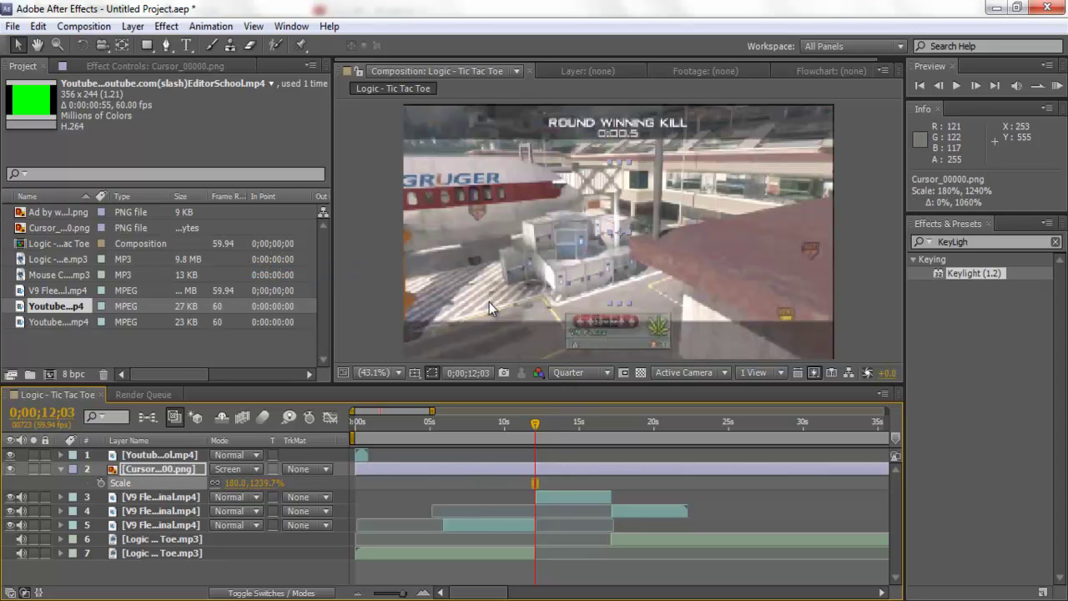
pyautogui.hotkey('ctrl', 'z')
pyautogui.moveTo(626, 231); pyautogui.dragTo(385, 257)
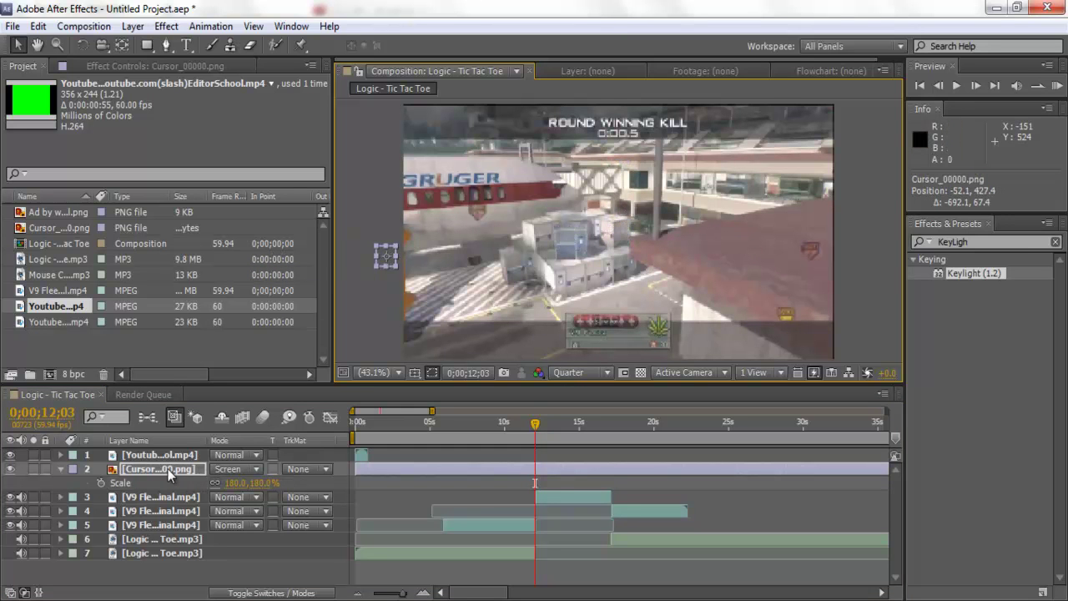
pyautogui.press('p')
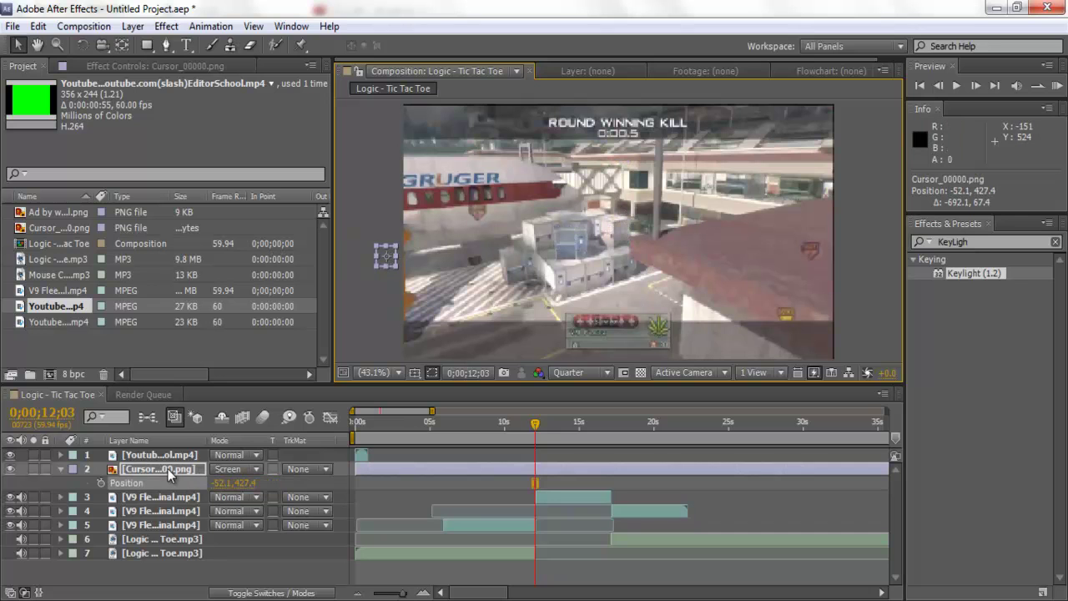
pyautogui.click(98, 482)
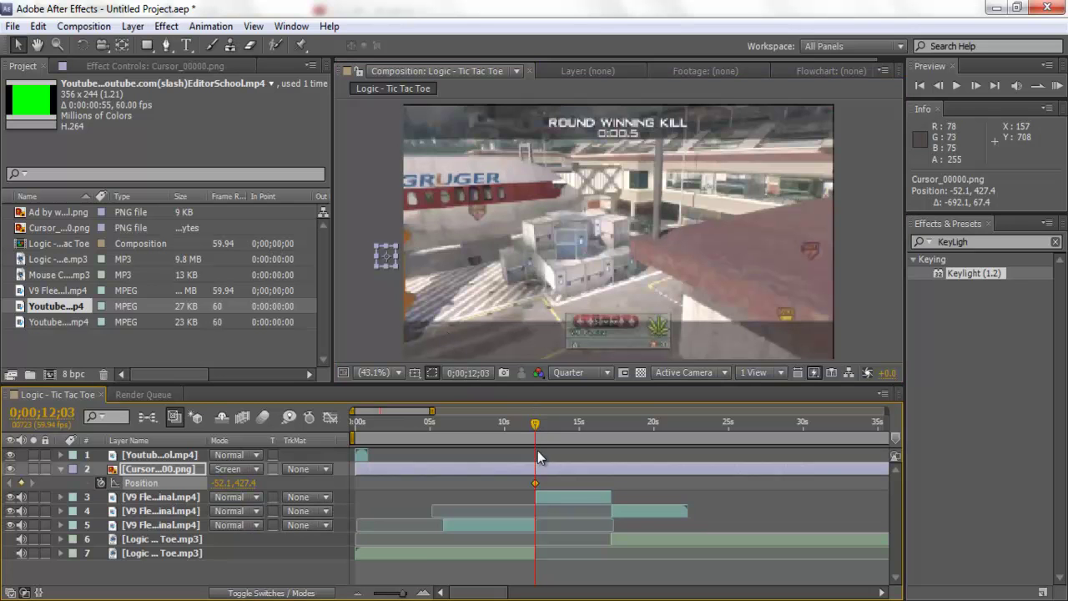
# Replace the Cursor_00000.png layer's starting position keyframe with one at 0;00;11;44, keeping the image just outside the frame
pyautogui.click(535, 482)
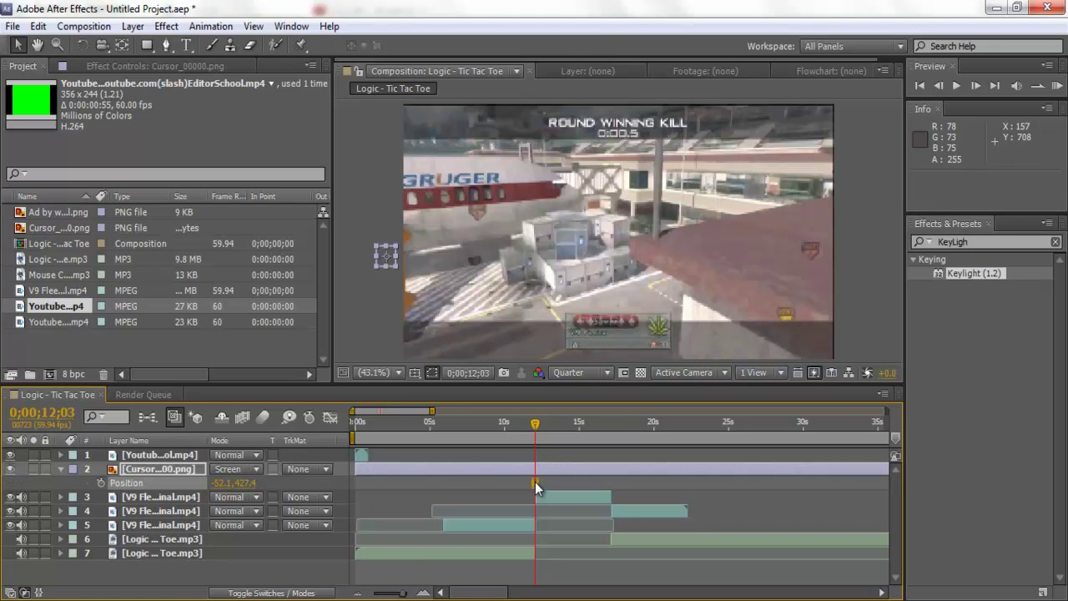
pyautogui.click(523, 425)
pyautogui.click(524, 427)
pyautogui.moveTo(534, 482); pyautogui.dragTo(524, 482)
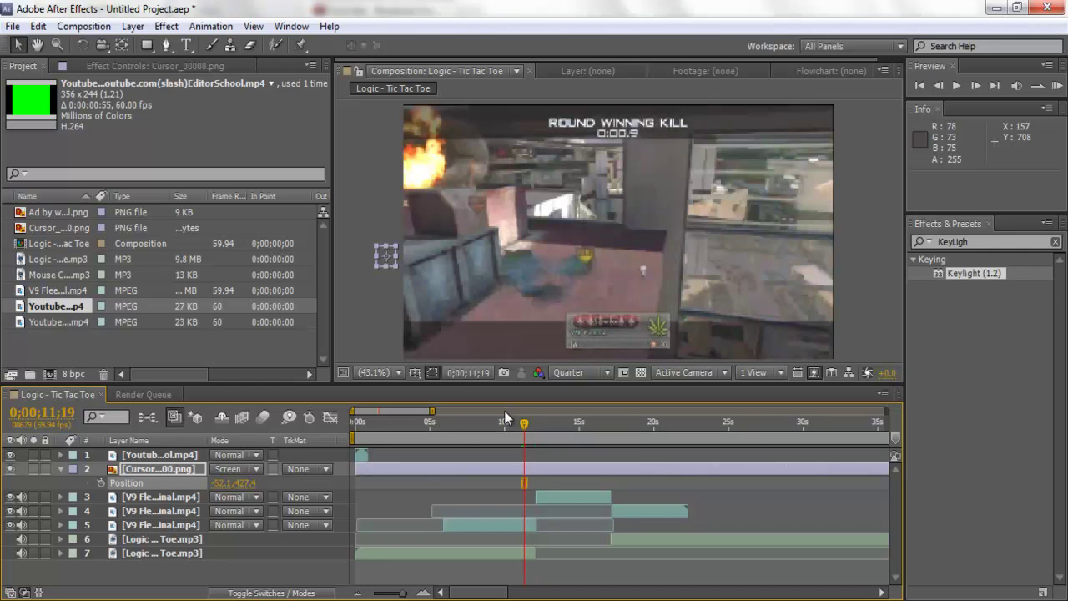
pyautogui.moveTo(524, 425); pyautogui.dragTo(529, 427)
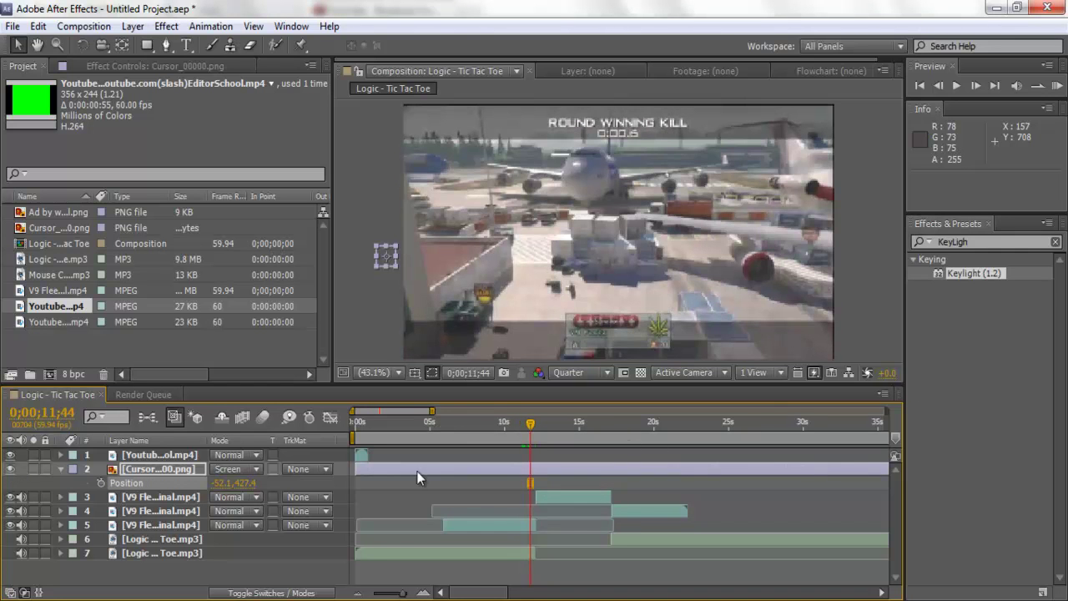
pyautogui.press('p')
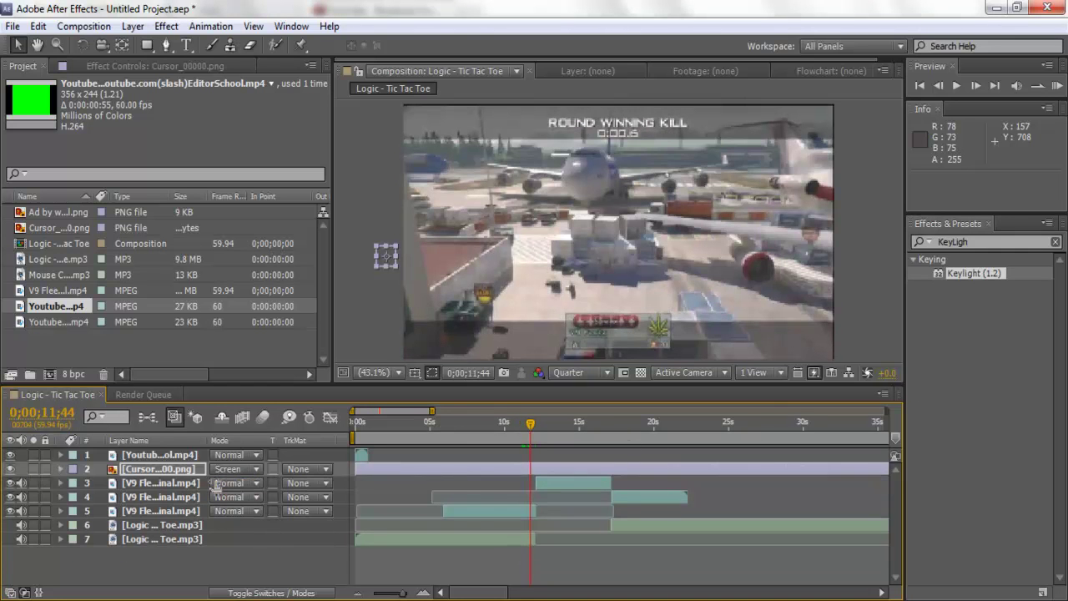
pyautogui.press('p')
pyautogui.click(100, 482)
# Key out the green background of the Youtube Pause button video with Keylight and set the layer's blending mode to Screen
pyautogui.moveTo(530, 426); pyautogui.dragTo(542, 425)
pyautogui.click(170, 454)
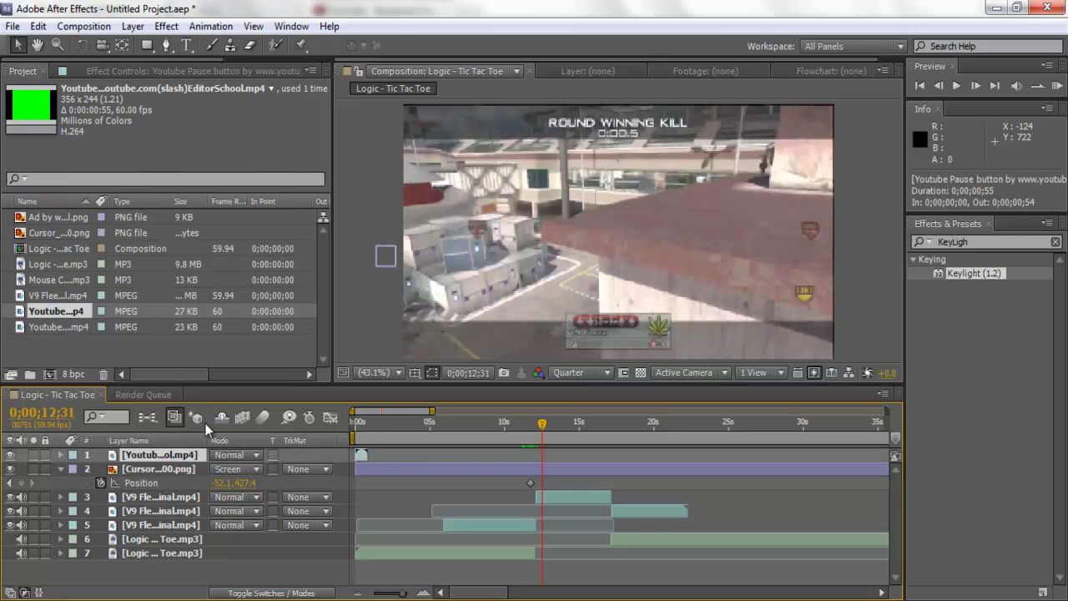
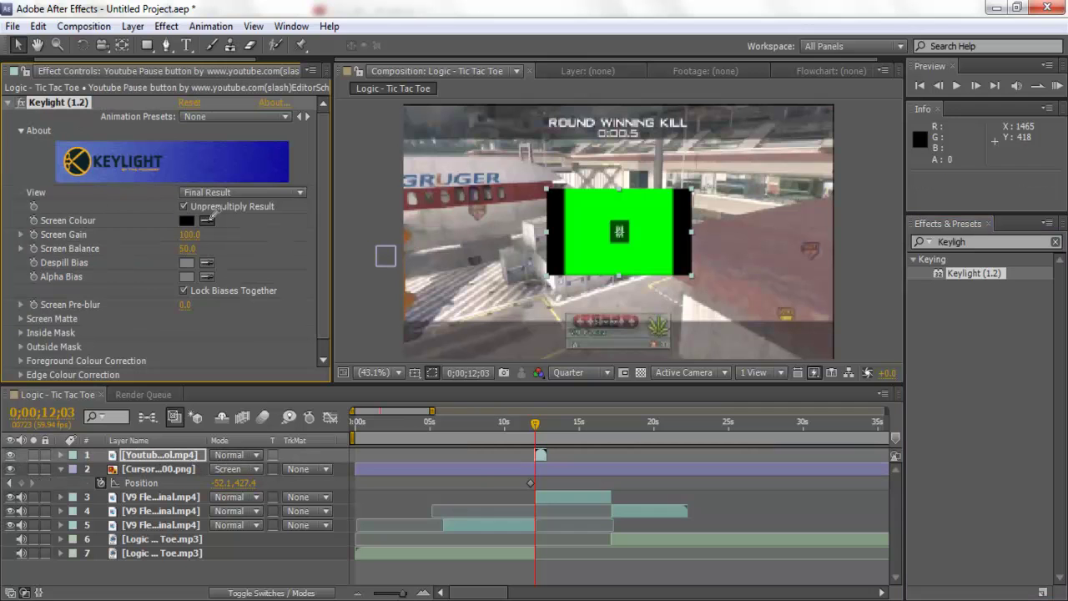
pyautogui.click(587, 230)
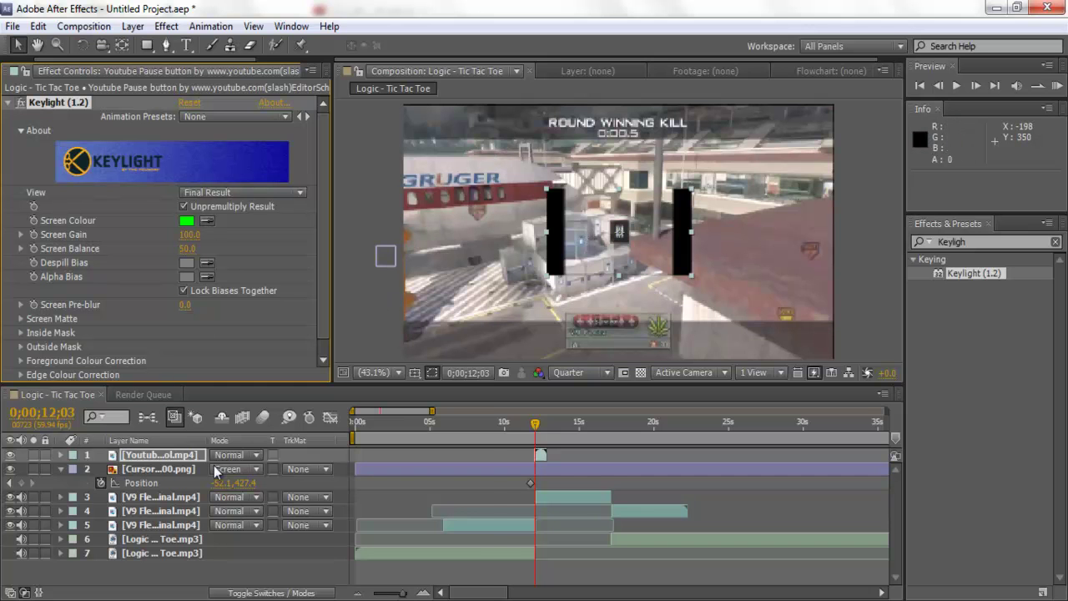
pyautogui.click(255, 456)
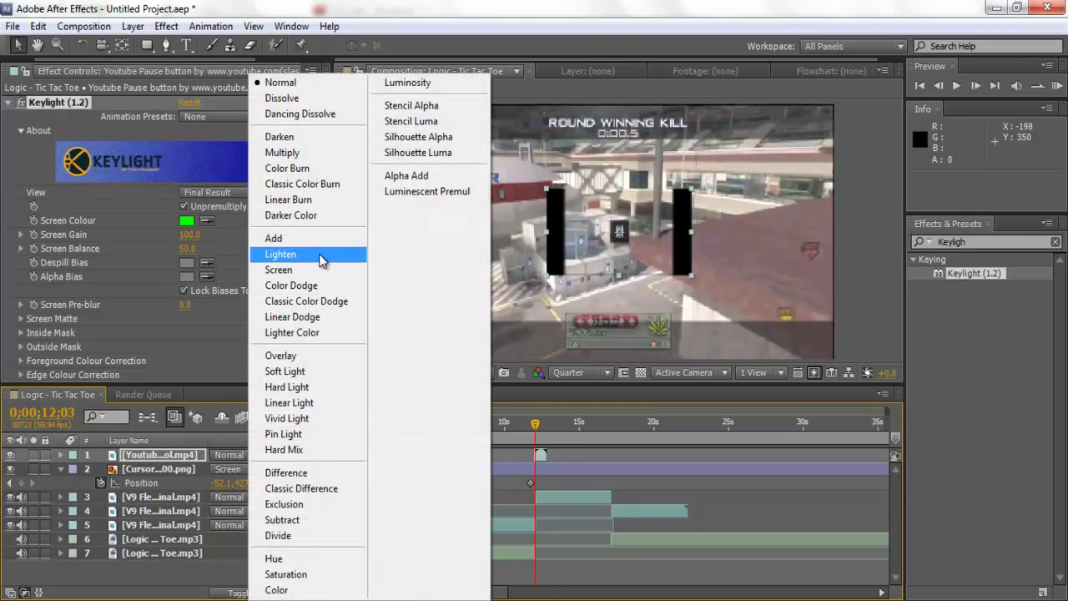
pyautogui.click(319, 269)
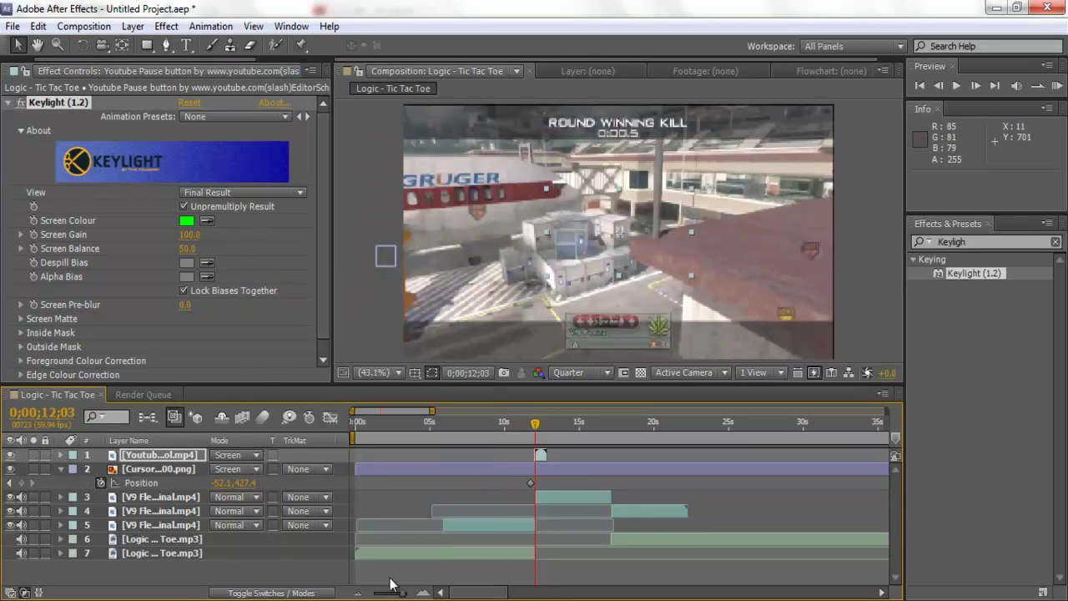
# Scale the Youtube Pause button layer to 200%
pyautogui.click(531, 482)
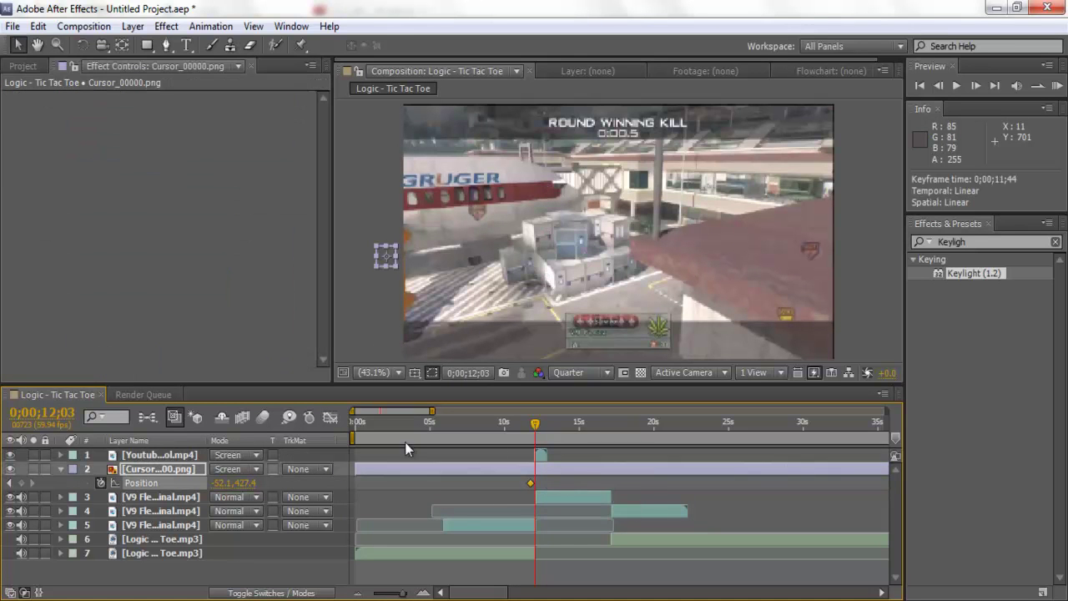
pyautogui.click(539, 425)
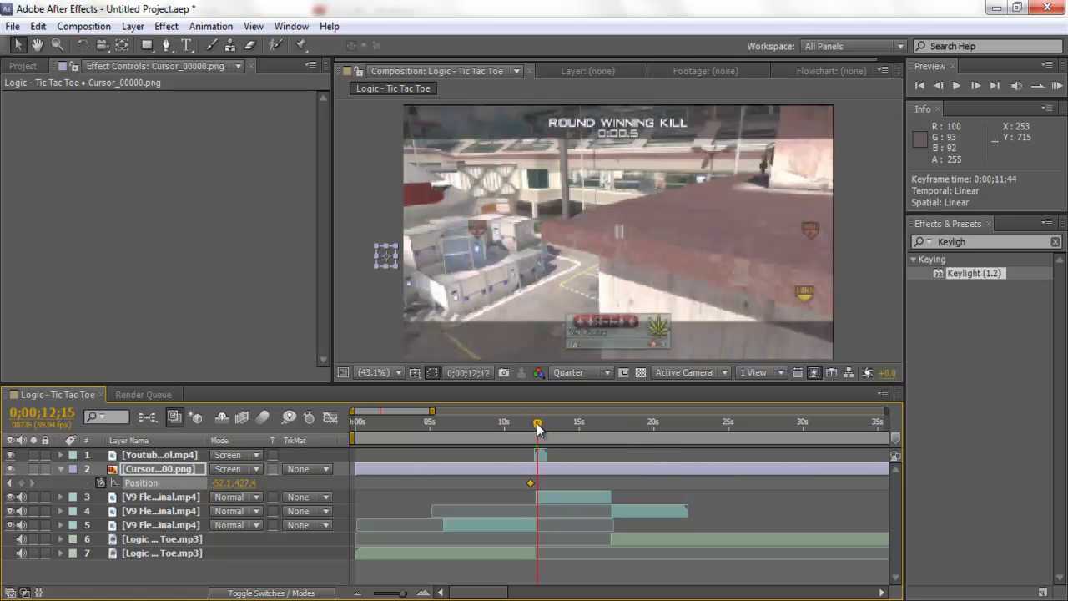
pyautogui.moveTo(539, 427); pyautogui.dragTo(535, 425)
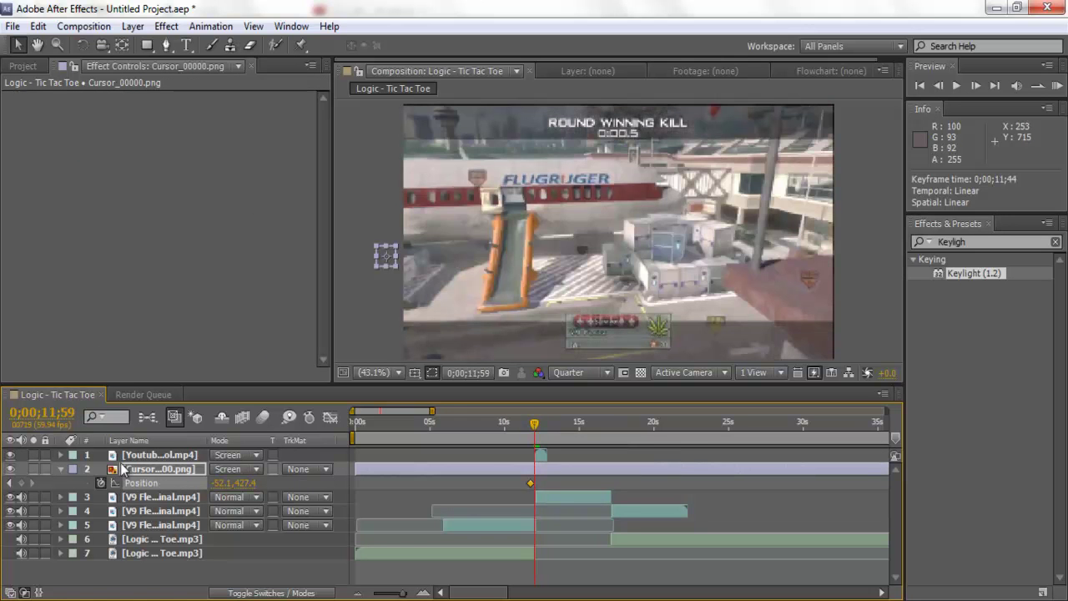
pyautogui.click(140, 457)
pyautogui.press('s')
pyautogui.click(236, 469)
pyautogui.write('200')
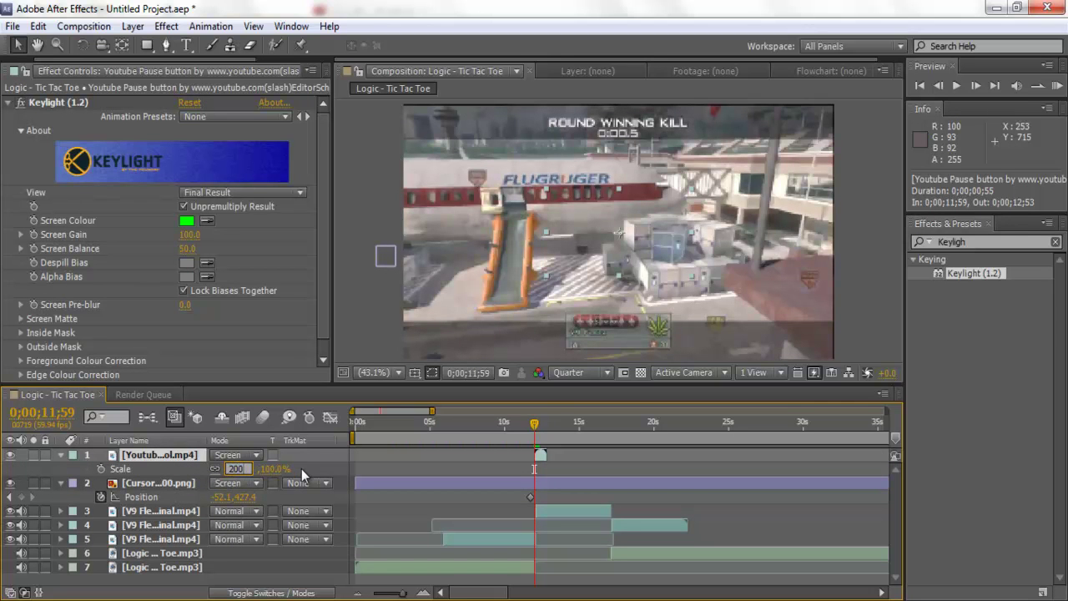
pyautogui.press('Return')
# Move the cursor image onto the pause symbol, at about 654, 362, with a position keyframe at 0;00;12;06
pyautogui.moveTo(535, 425); pyautogui.dragTo(534, 428)
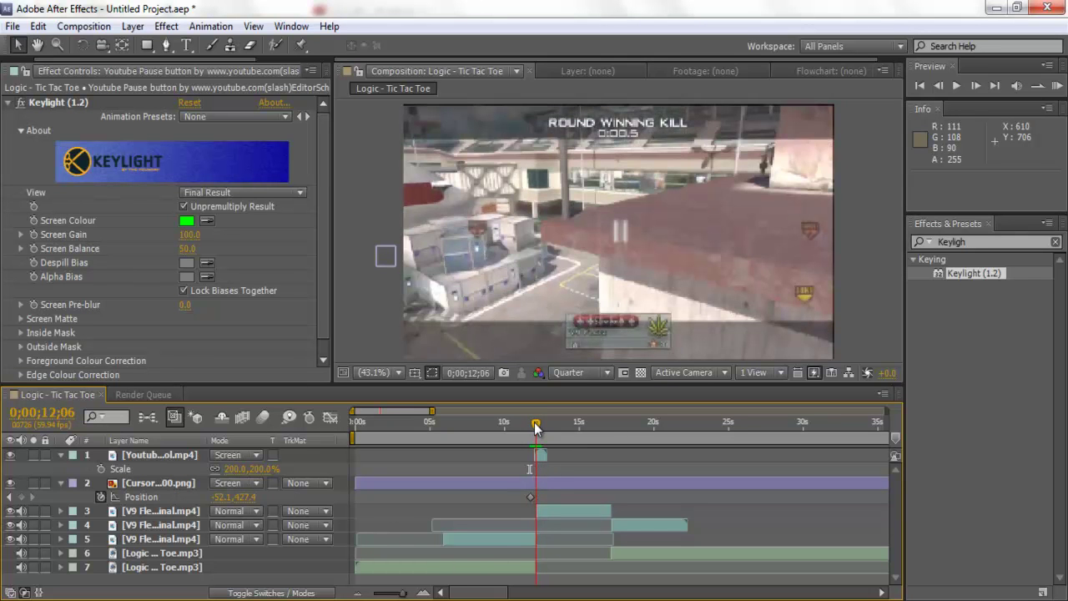
pyautogui.moveTo(388, 256); pyautogui.dragTo(614, 240)
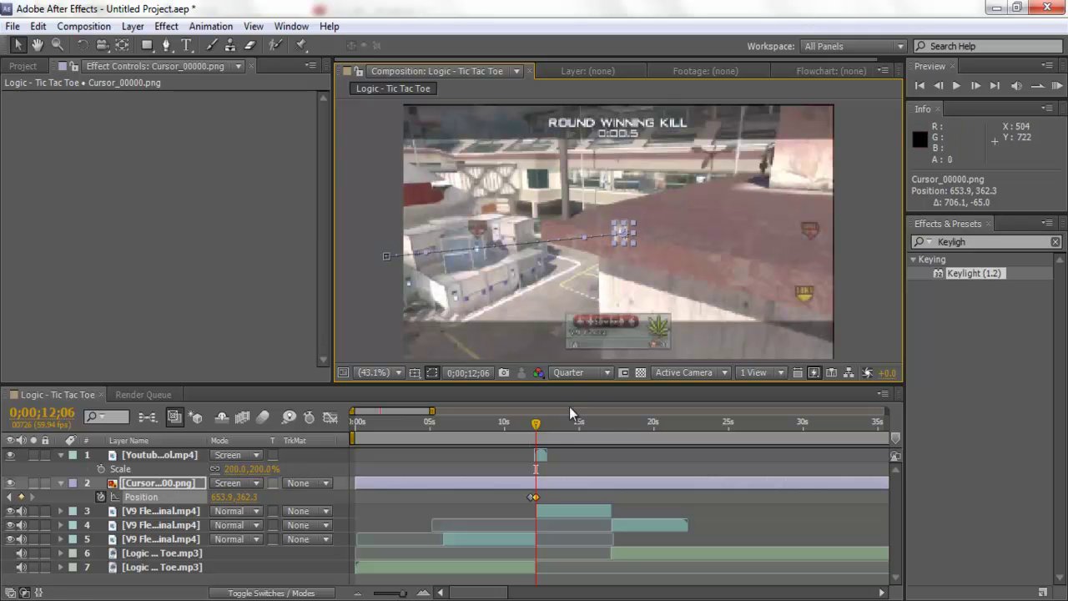
pyautogui.moveTo(535, 430); pyautogui.dragTo(543, 425)
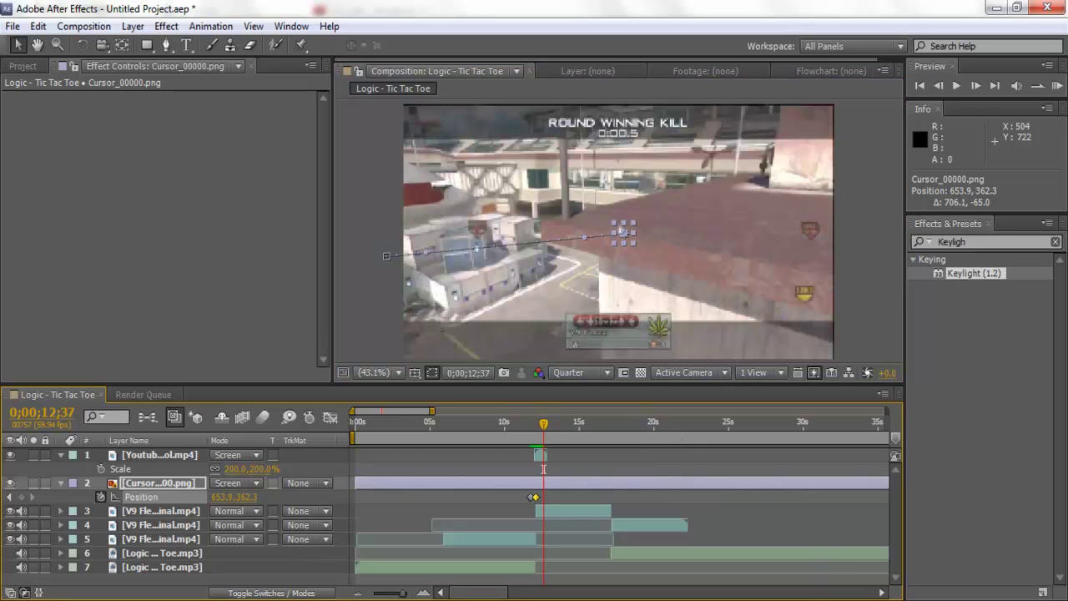
pyautogui.click(988, 543)
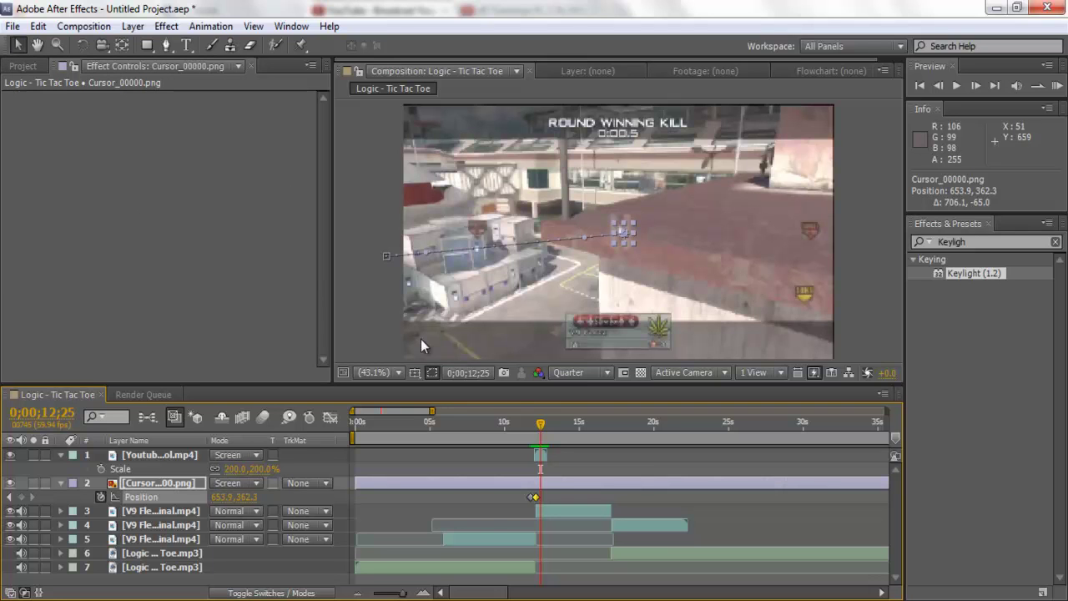
# Add the Ad by PNG image as the top layer of the composition and scale it to 200%
pyautogui.moveTo(540, 430)
pyautogui.mouseDown()
pyautogui.moveTo(530, 429)
pyautogui.moveTo(545, 421)
pyautogui.moveTo(533, 415)
pyautogui.mouseUp()
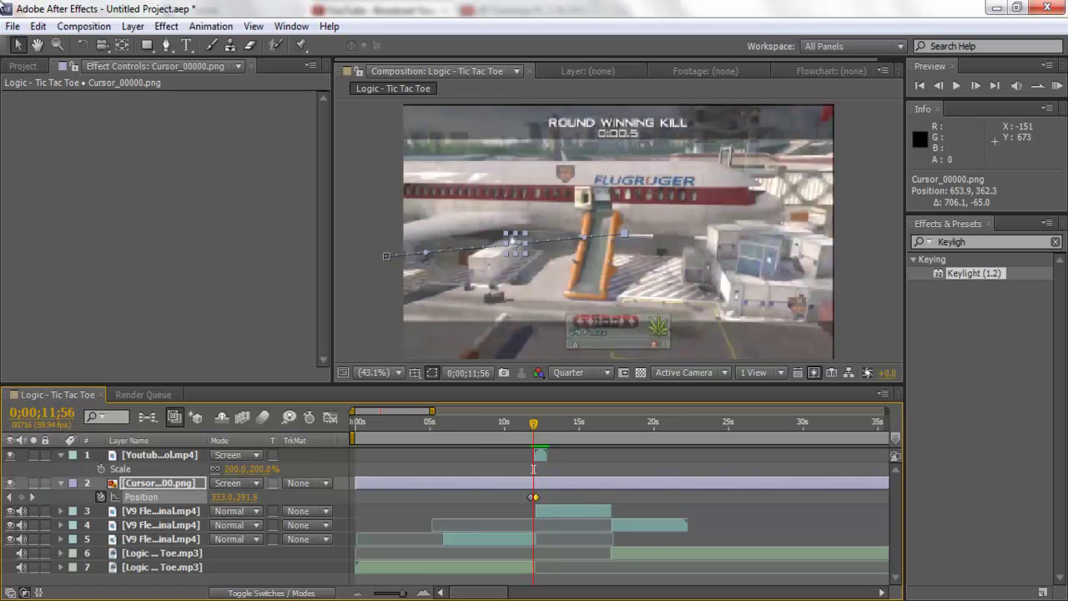
pyautogui.click(23, 66)
pyautogui.moveTo(62, 216); pyautogui.dragTo(125, 457)
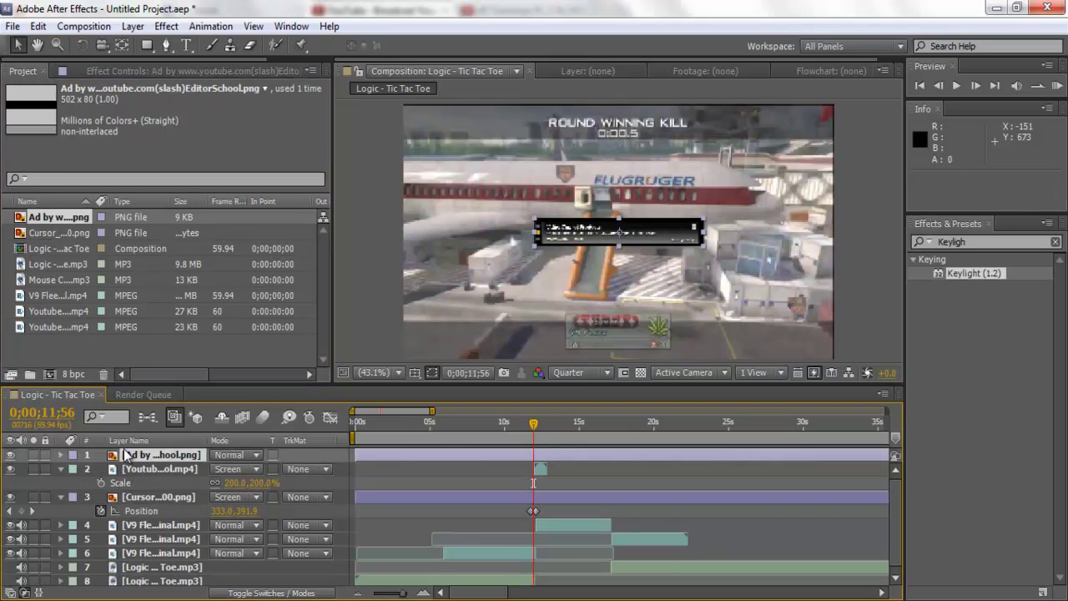
pyautogui.press('s')
pyautogui.click(236, 469)
pyautogui.write('200.0,200.0')
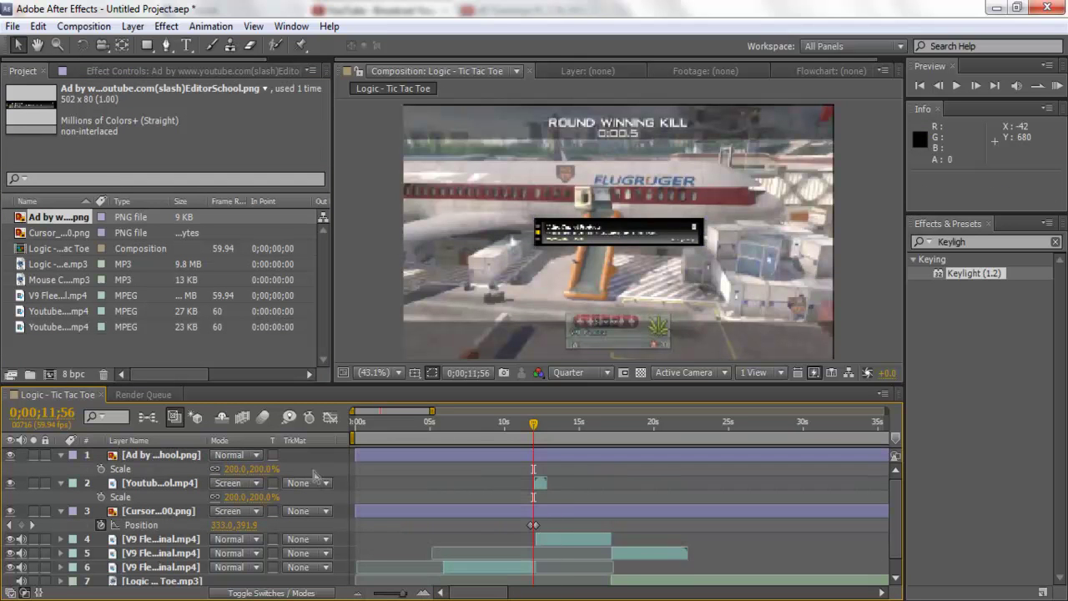
pyautogui.click(314, 471)
# Place the ad image along the frame's lower edge, at about 635, 650, and set its blending mode to Screen
pyautogui.moveTo(627, 257); pyautogui.dragTo(626, 357)
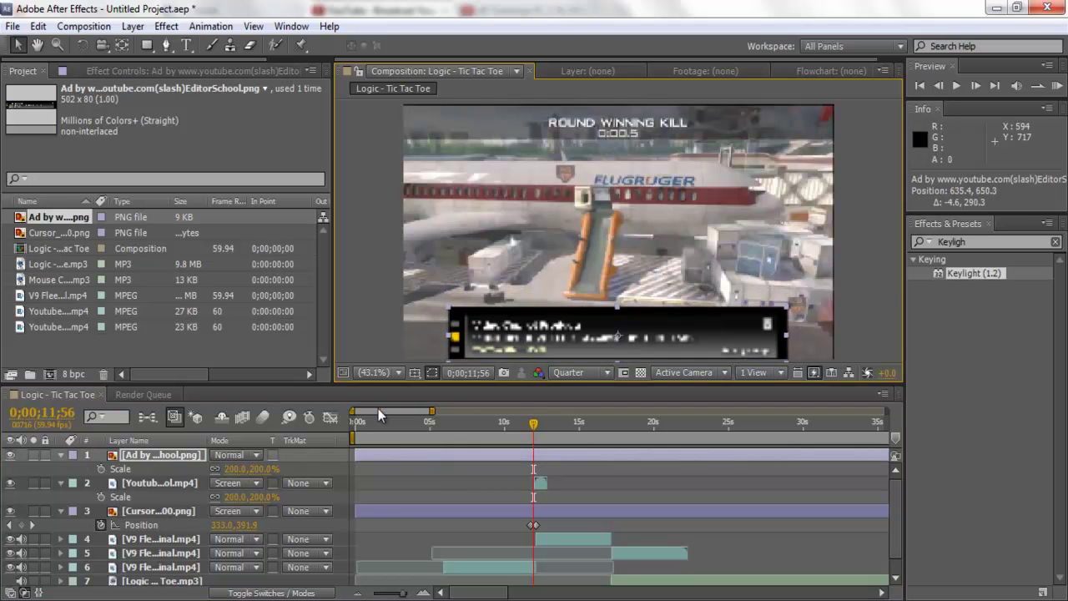
pyautogui.click(532, 423)
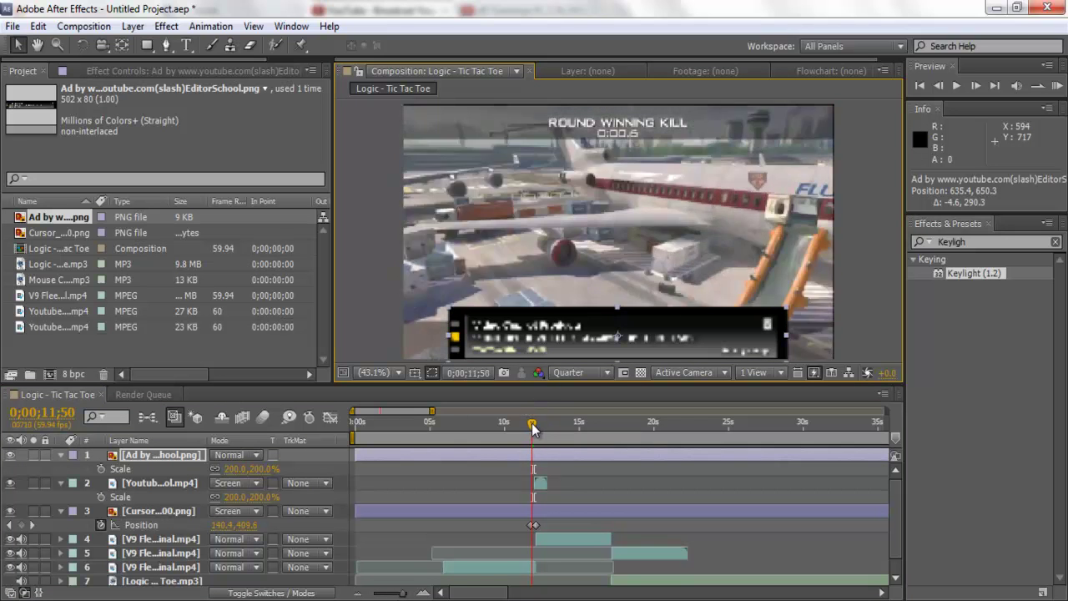
pyautogui.click(531, 426)
pyautogui.click(975, 85)
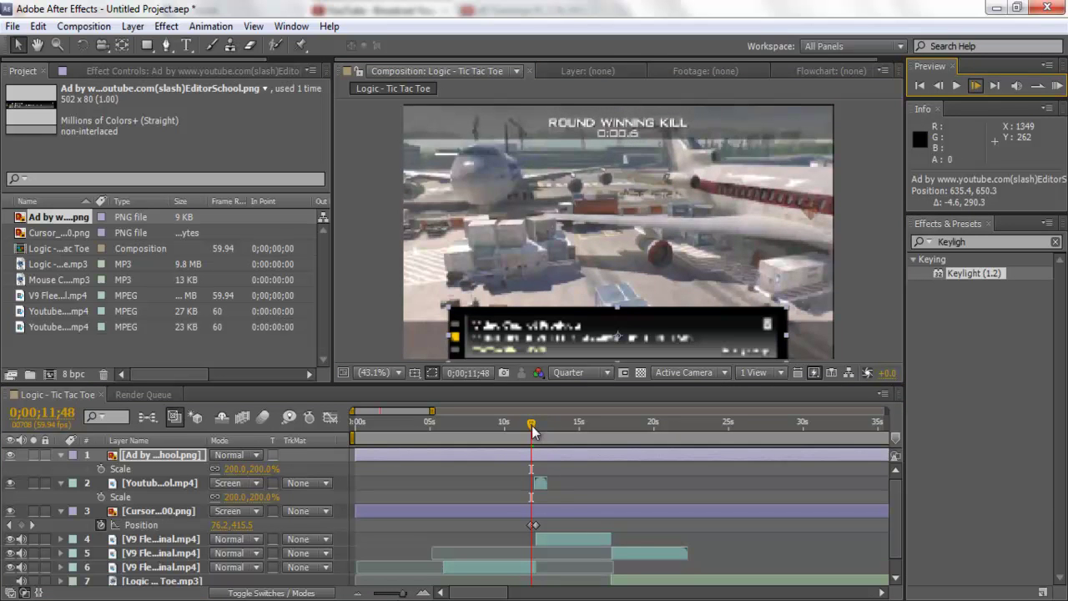
pyautogui.moveTo(531, 427); pyautogui.dragTo(536, 427)
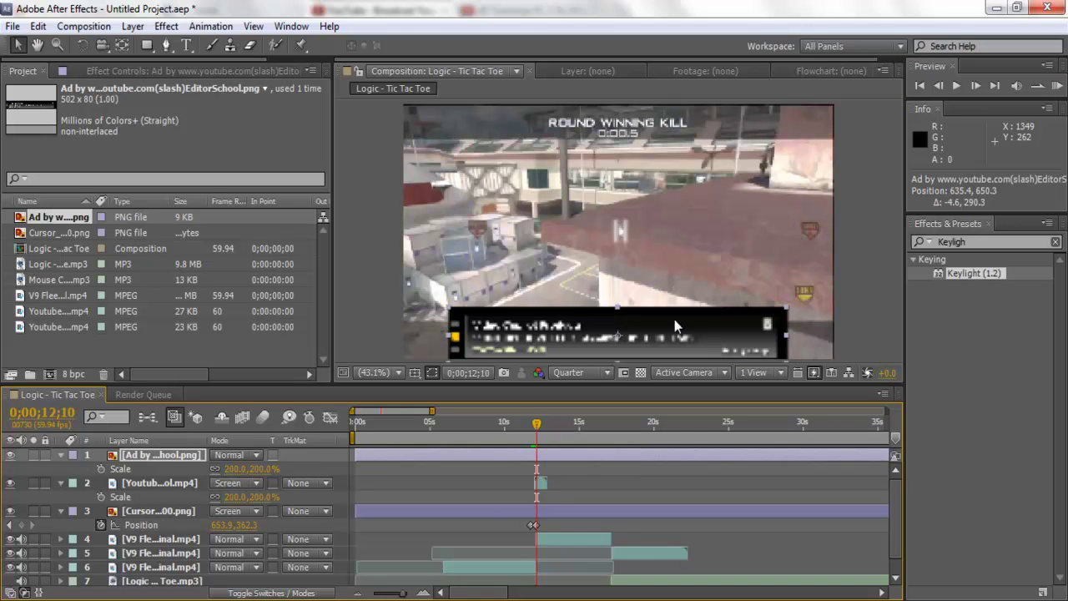
pyautogui.click(259, 455)
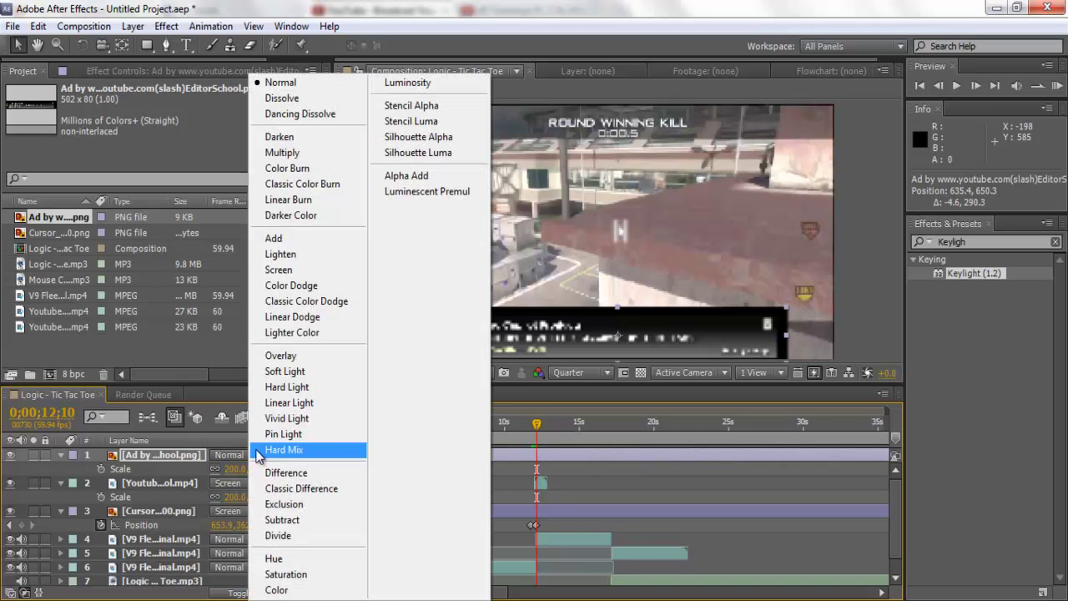
pyautogui.click(313, 272)
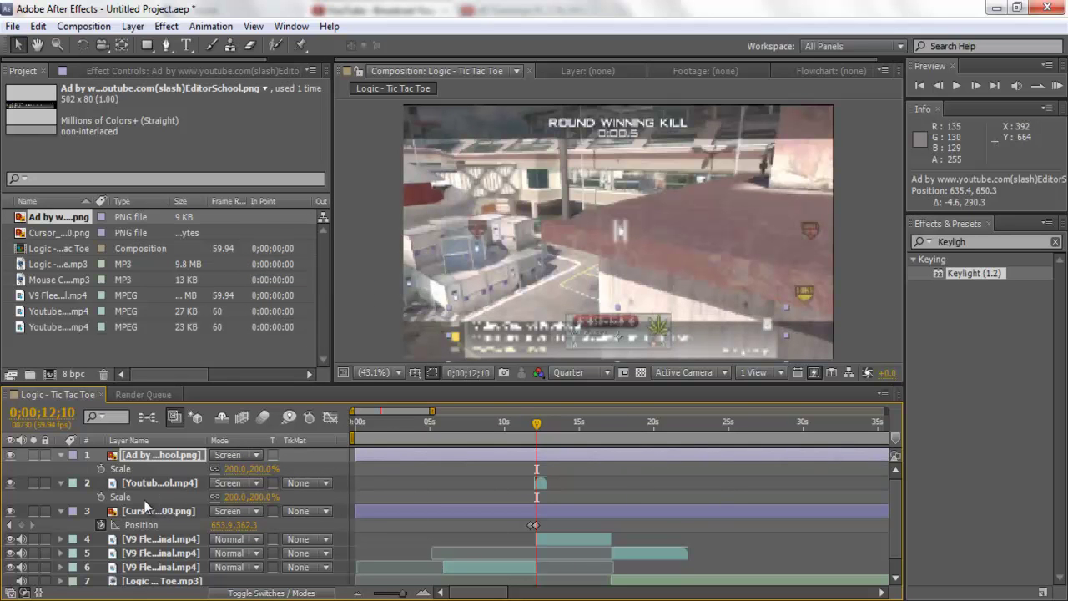
# Animate the ad sliding up from below the frame, with position keyframes at 635.4, 812.3 on 0;00;11;53 and 635.4, 650.3 on 0;00;12;10
pyautogui.hotkey('alt', 'shift', 'p')
pyautogui.click(101, 468)
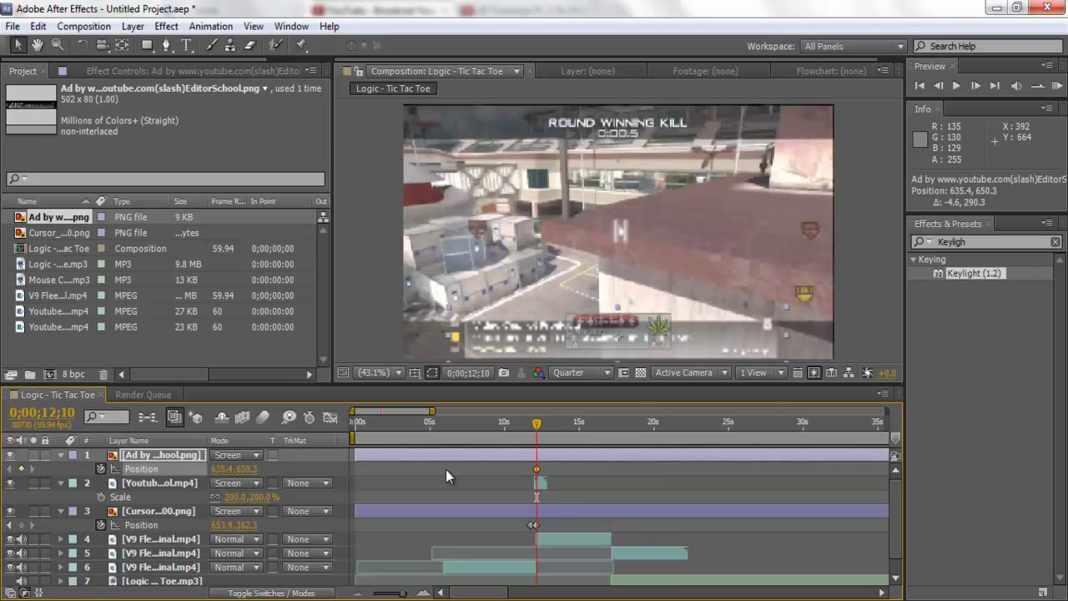
pyautogui.moveTo(536, 432); pyautogui.dragTo(534, 428)
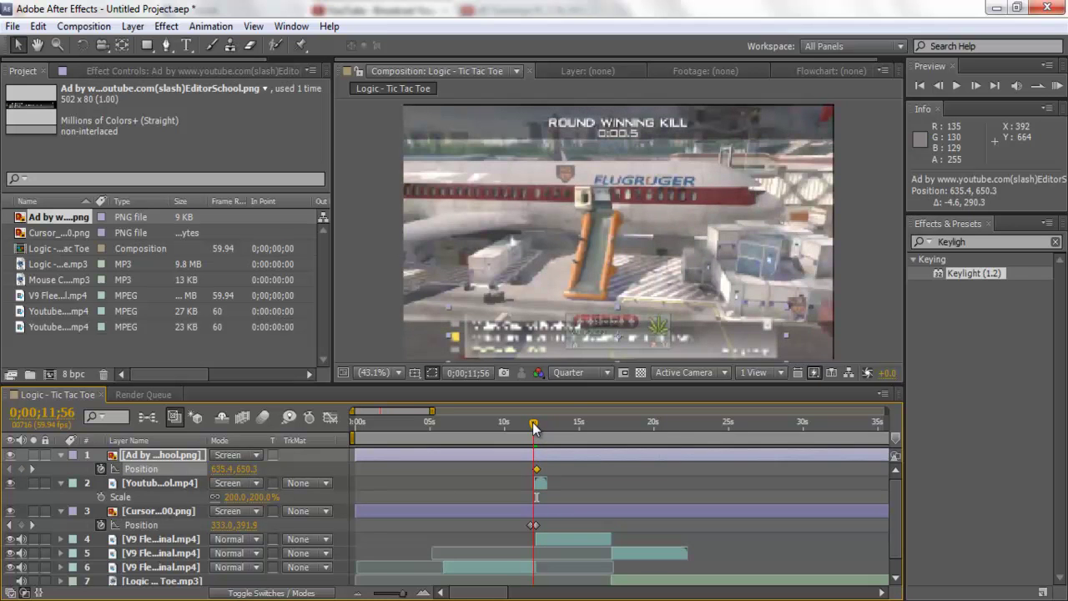
pyautogui.moveTo(534, 428); pyautogui.dragTo(532, 428)
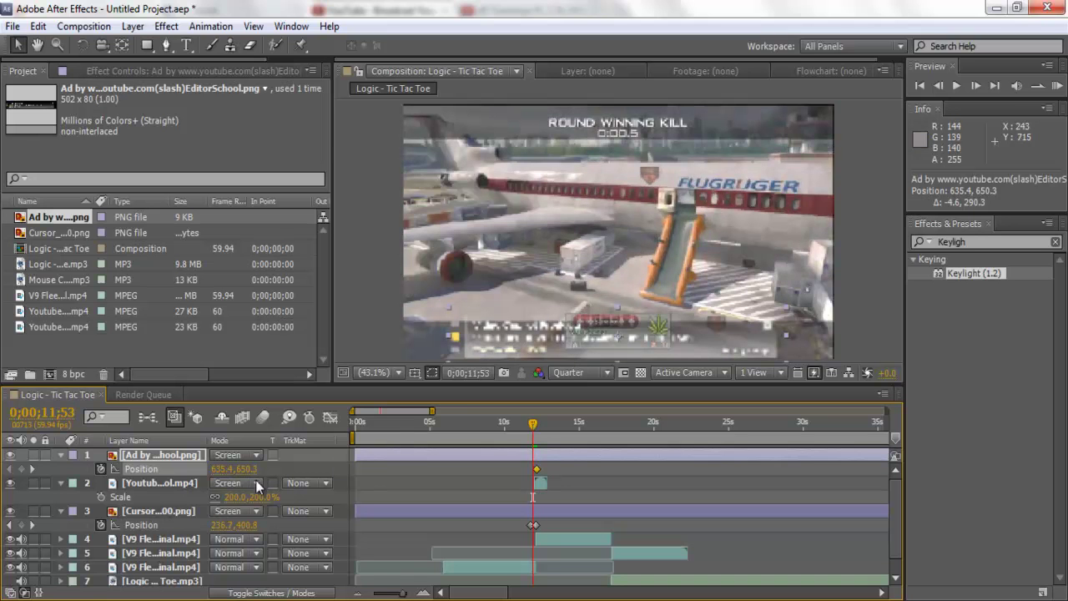
pyautogui.moveTo(247, 469); pyautogui.dragTo(392, 451)
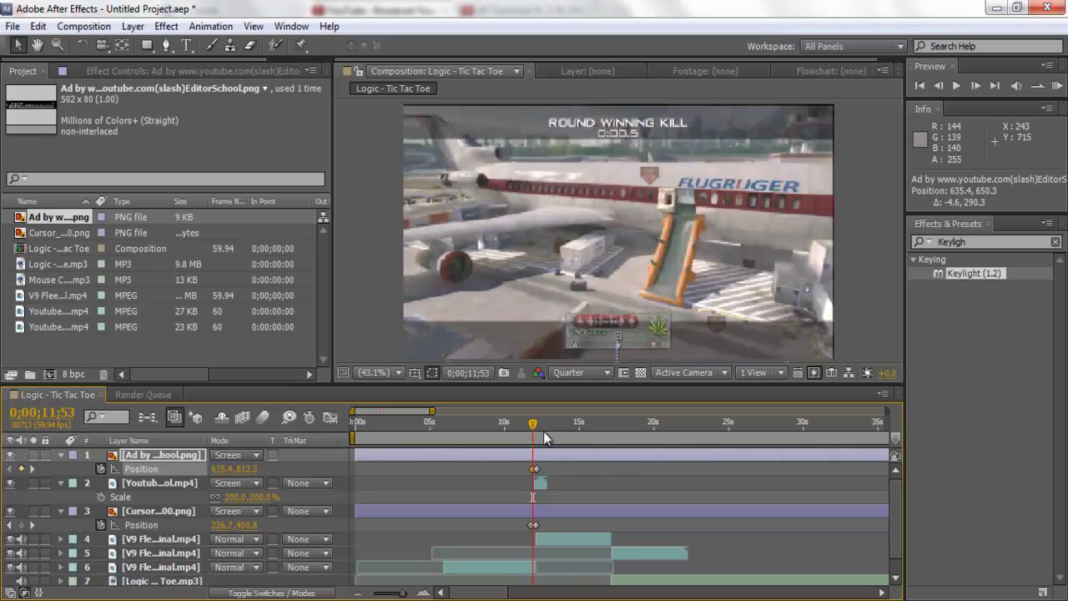
pyautogui.moveTo(534, 424); pyautogui.dragTo(540, 423)
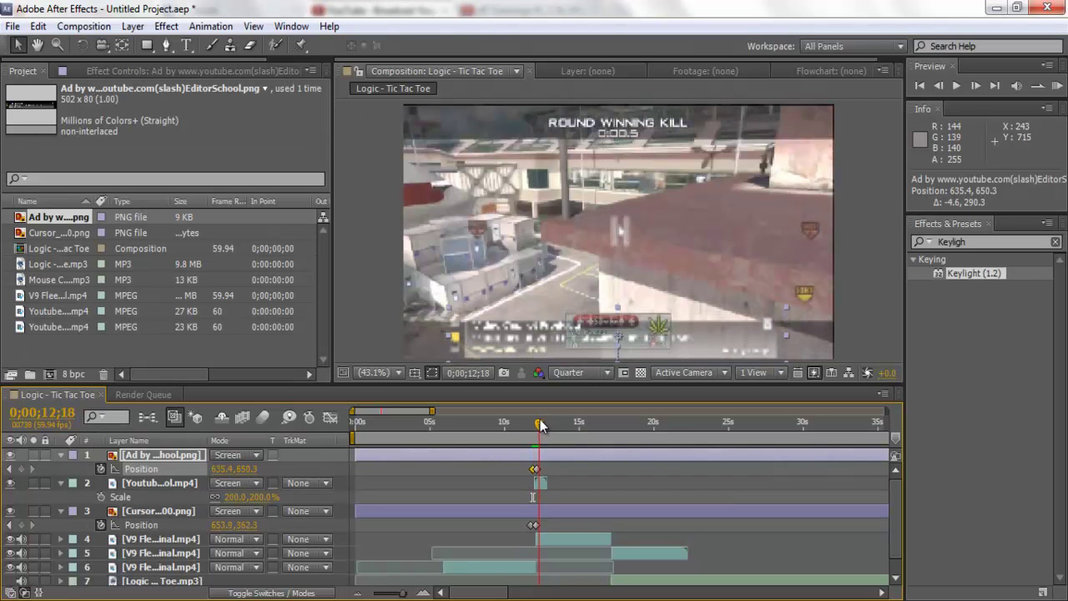
# Move the cursor image onto the ad's close button, at about 1088, 627, with a position keyframe at 0;00;12;31
pyautogui.click(158, 509)
pyautogui.moveTo(538, 423); pyautogui.dragTo(542, 423)
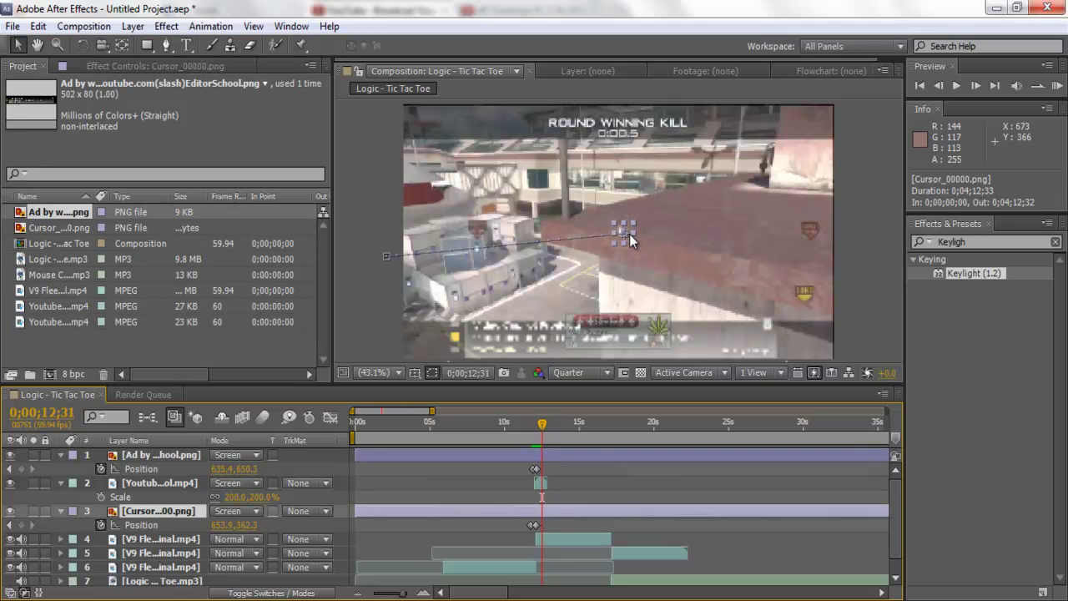
pyautogui.moveTo(628, 231); pyautogui.dragTo(769, 324)
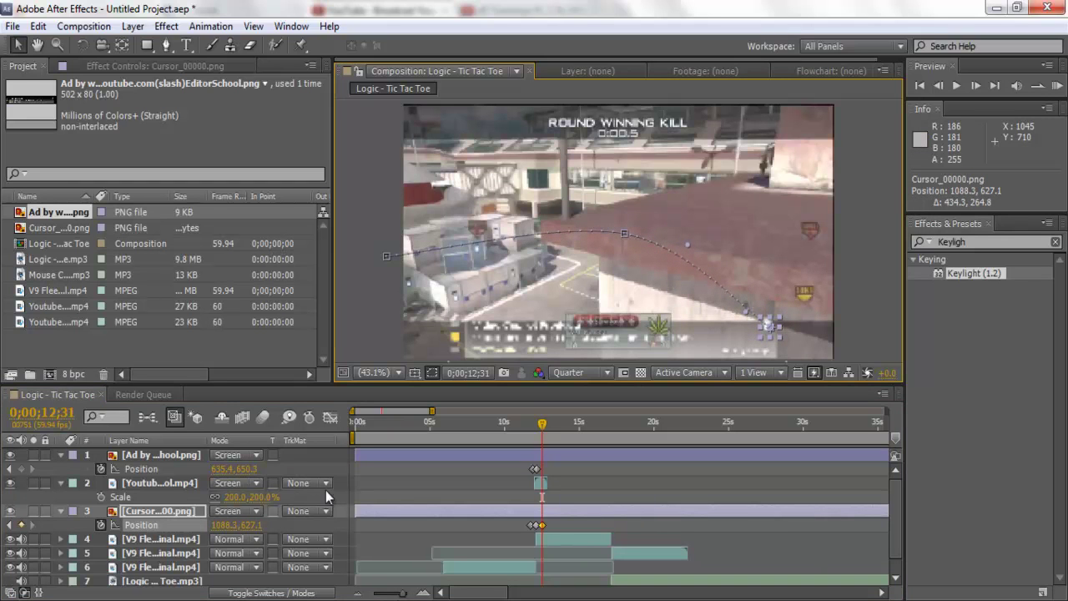
# Cut the ad image out with opacity keyframes of 100% at 0;00;12;31 and 0% at 0;00;12;33
pyautogui.click(173, 457)
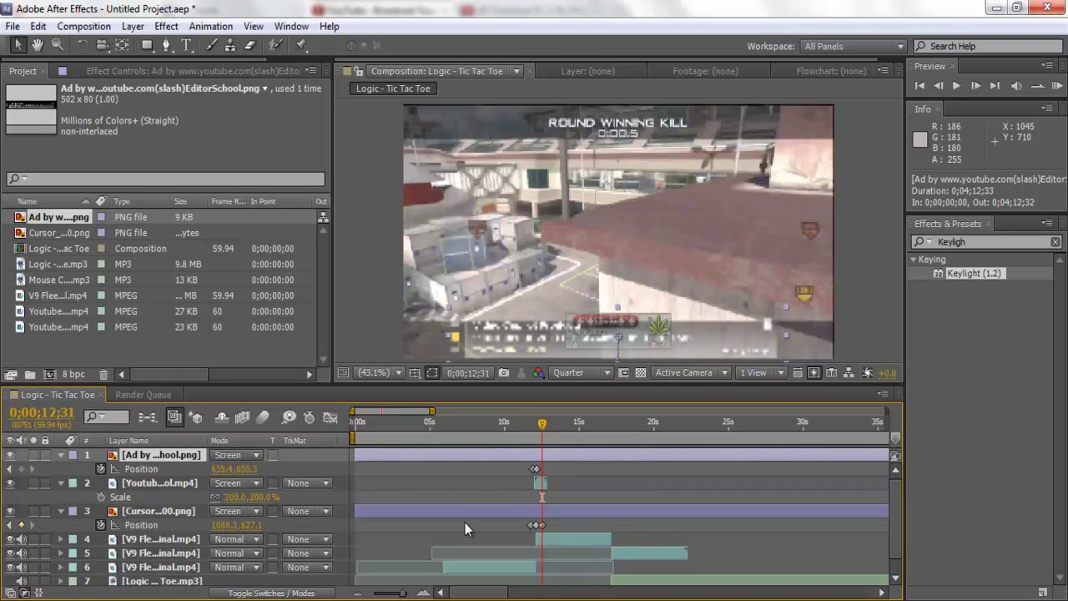
pyautogui.press('t')
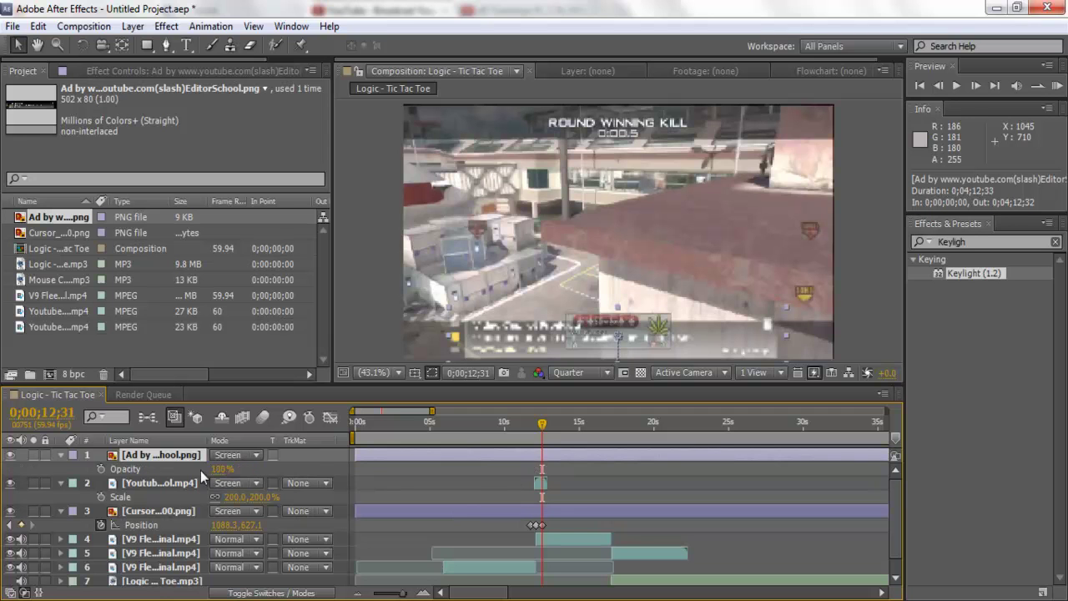
pyautogui.click(101, 469)
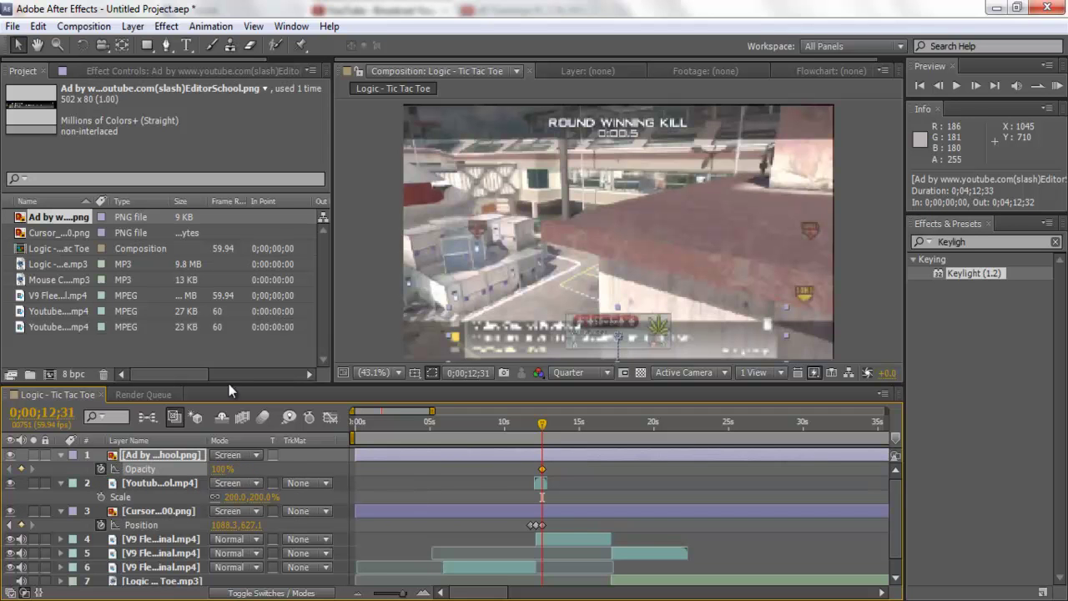
pyautogui.click(976, 86)
pyautogui.click(976, 86)
pyautogui.click(223, 468)
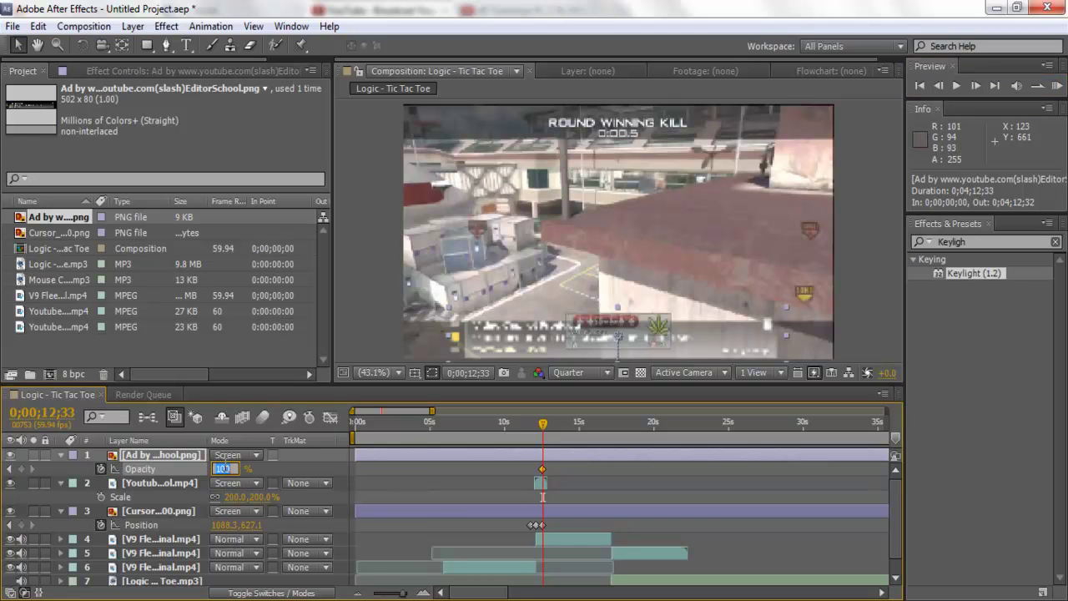
pyautogui.write('0')
pyautogui.click(335, 463)
# Add the YouTube Play button video as the top layer and slide it to start at about 0;00;13;16
pyautogui.moveTo(543, 421); pyautogui.dragTo(552, 425)
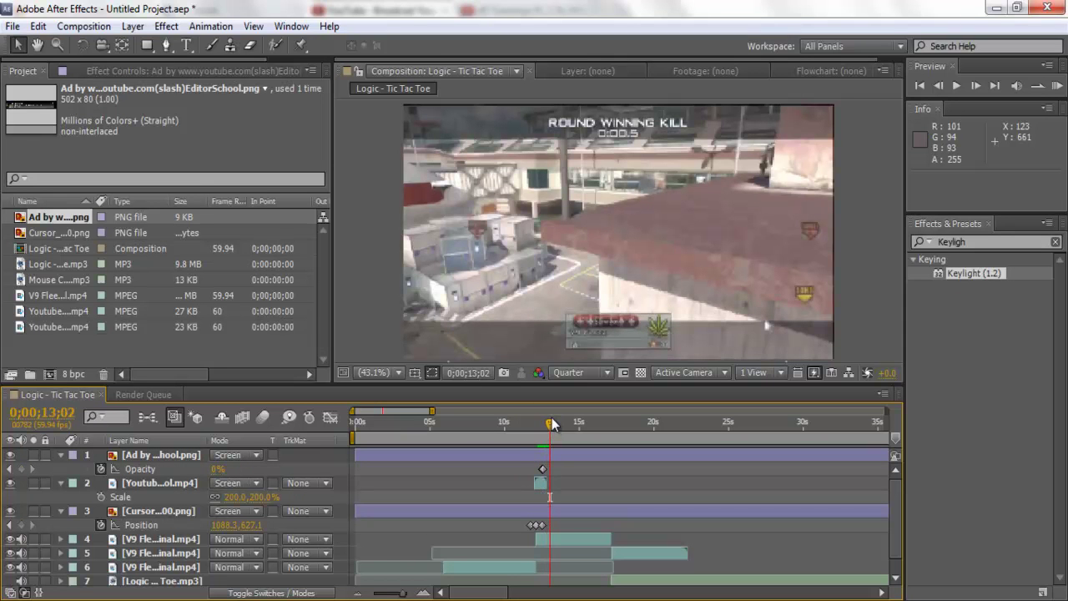
pyautogui.click(177, 510)
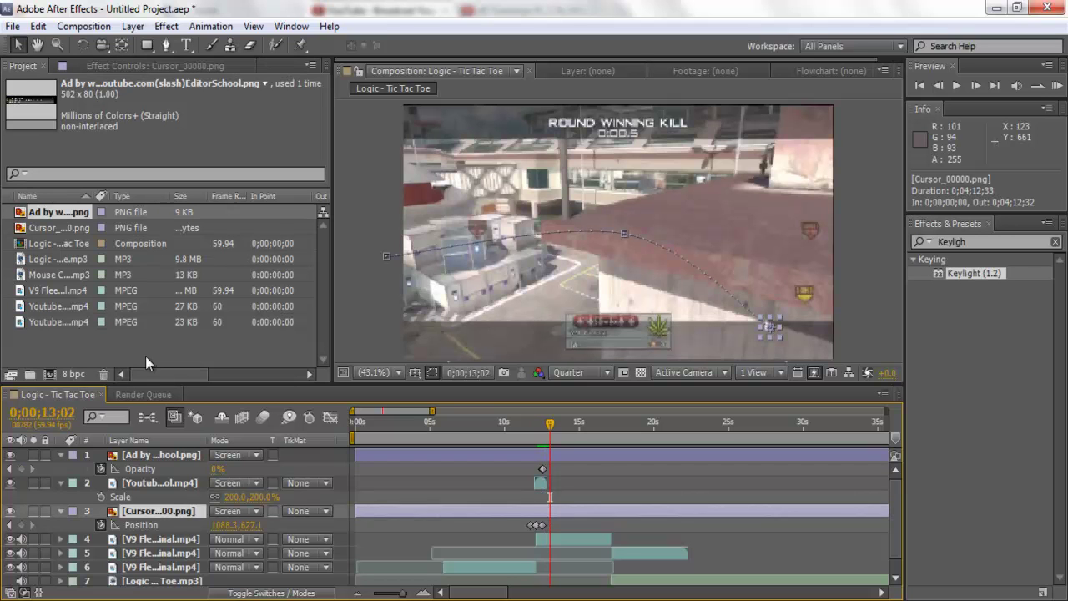
pyautogui.moveTo(68, 318); pyautogui.dragTo(125, 454)
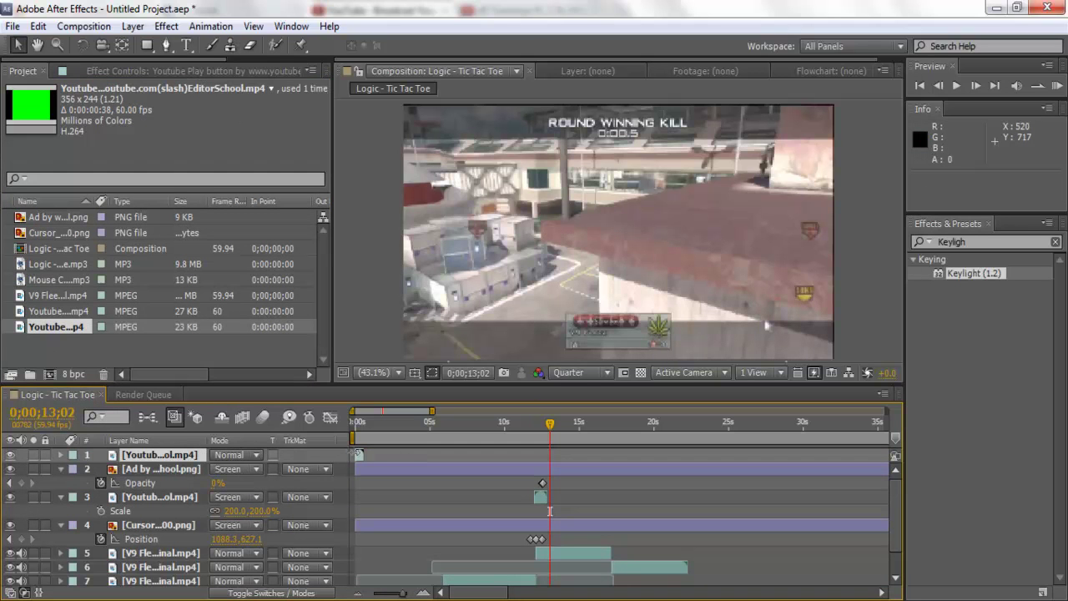
pyautogui.moveTo(359, 454); pyautogui.dragTo(553, 454)
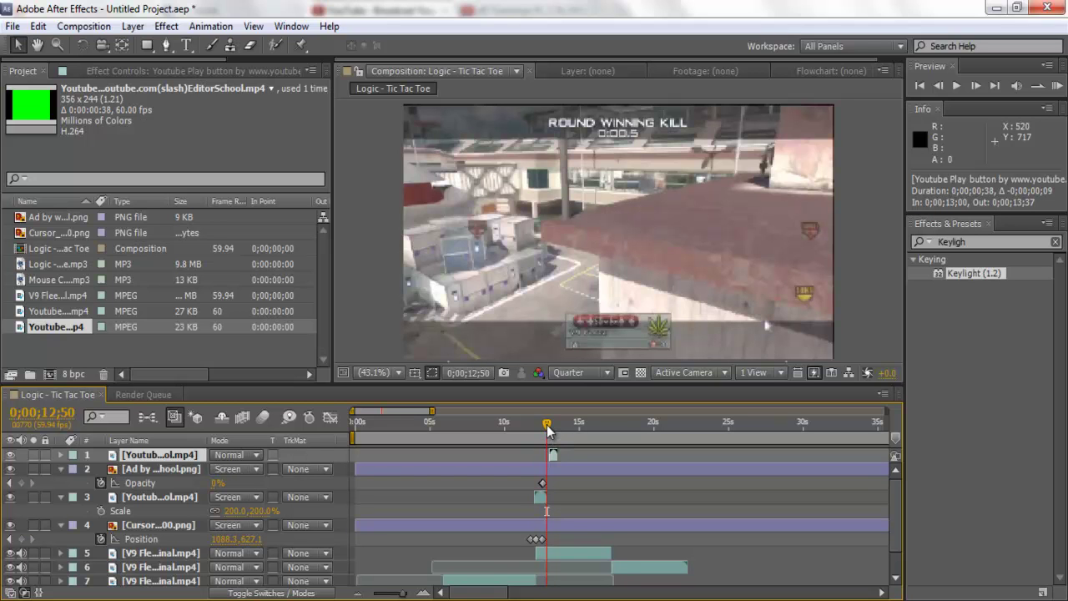
pyautogui.click(147, 523)
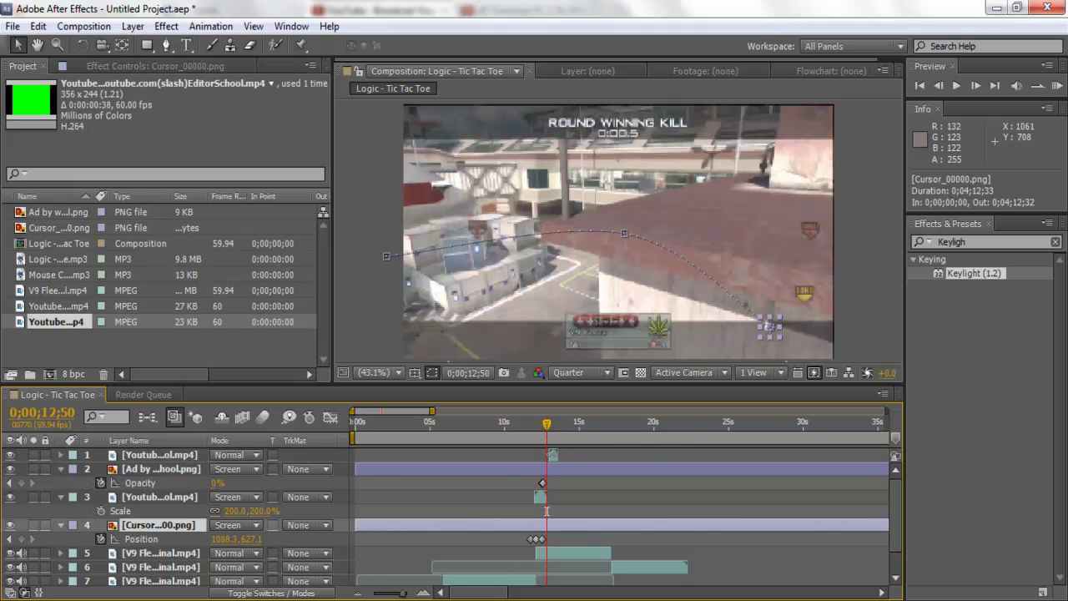
pyautogui.moveTo(553, 453); pyautogui.dragTo(558, 451)
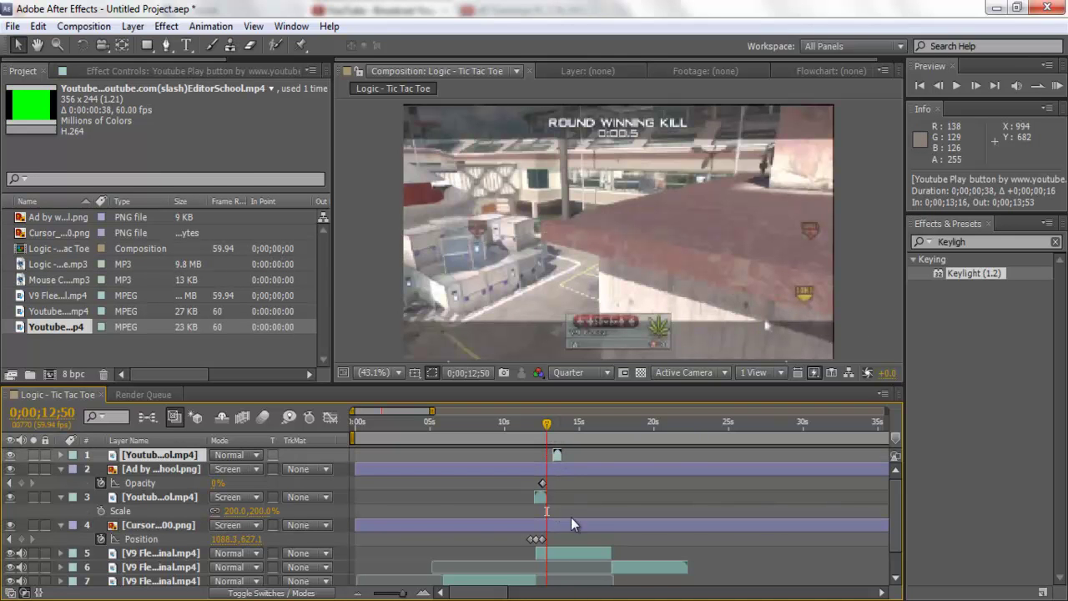
# Move the cursor image back to the frame's centre, at about 665, 367, with a position keyframe at 0;00;13;15
pyautogui.click(166, 523)
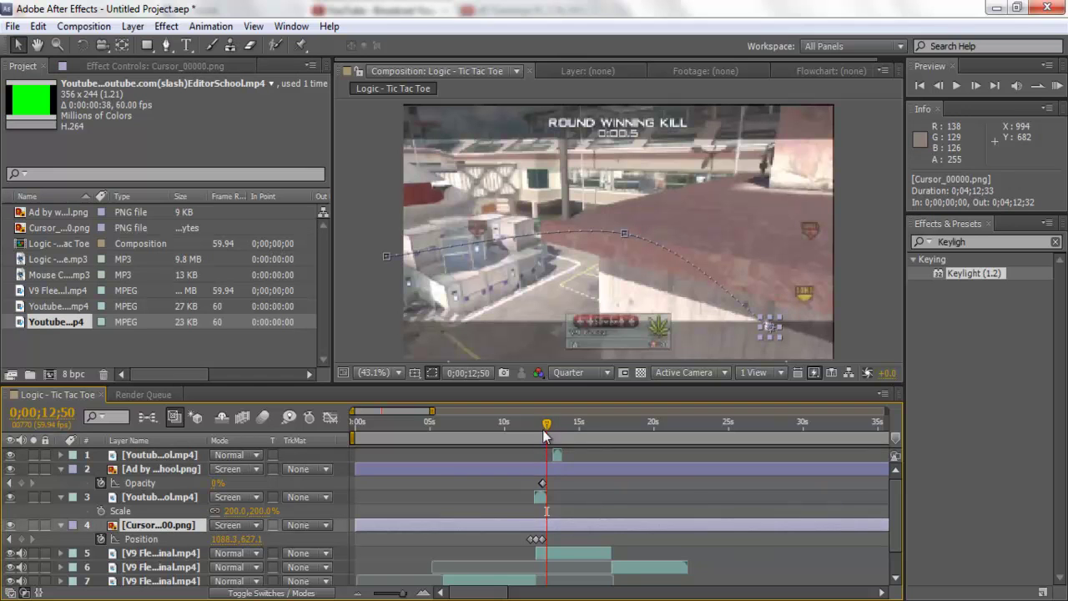
pyautogui.moveTo(546, 423); pyautogui.dragTo(552, 422)
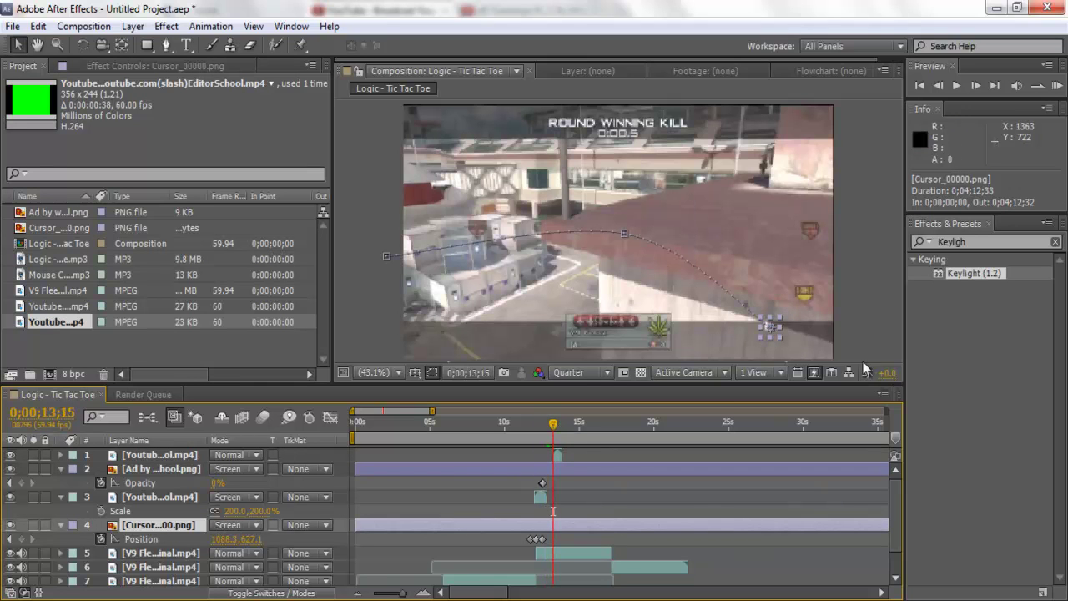
pyautogui.moveTo(774, 328); pyautogui.dragTo(627, 234)
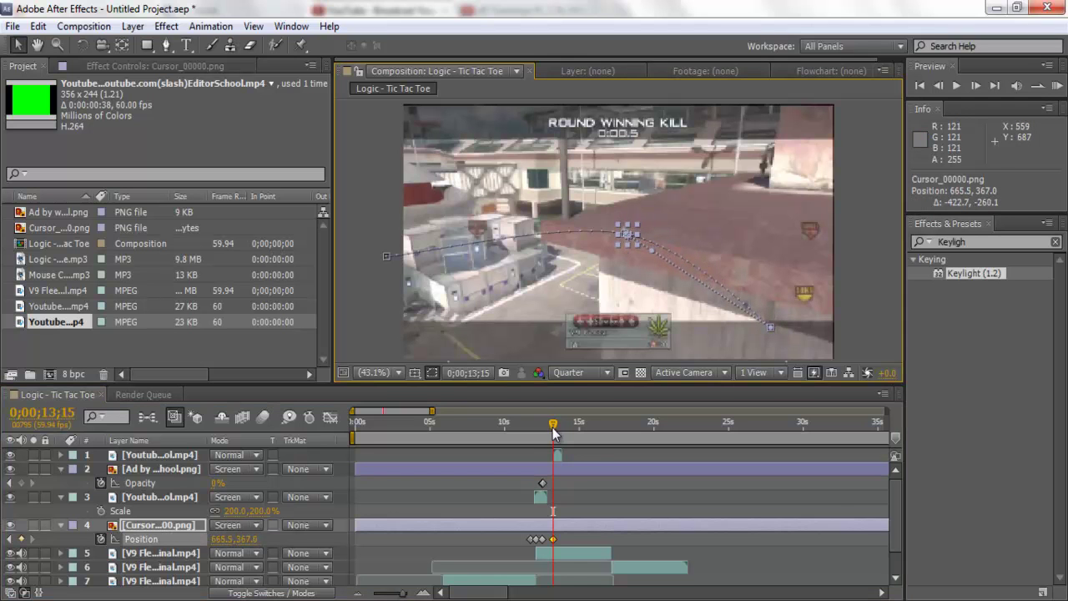
# Key out the green background of the play button video with Keylight (1.2) and set the layer's blending mode to Screen
pyautogui.moveTo(553, 428); pyautogui.dragTo(556, 428)
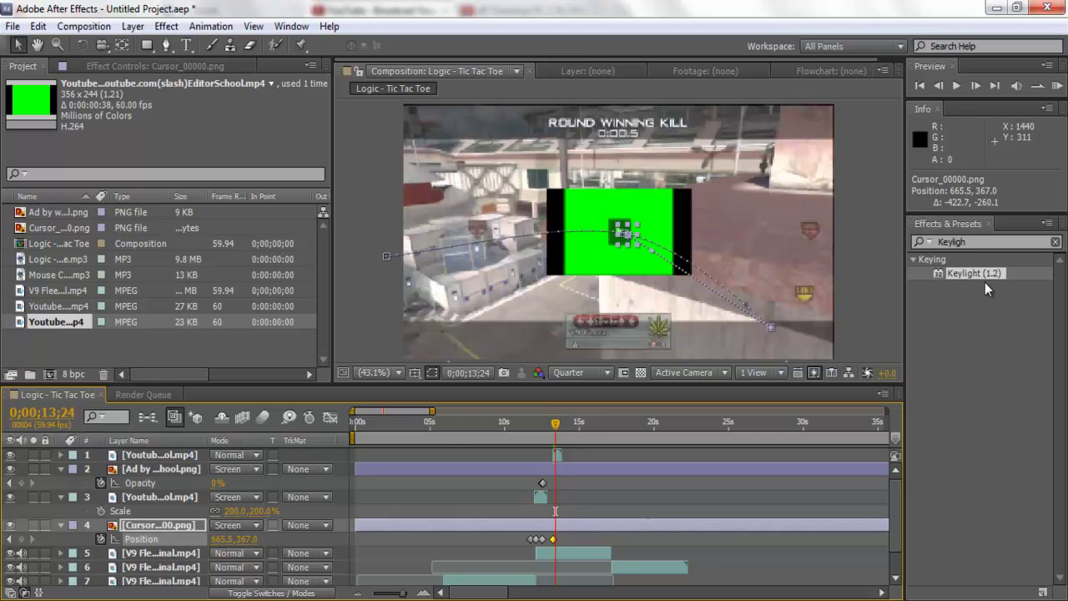
pyautogui.moveTo(987, 280); pyautogui.dragTo(203, 452)
pyautogui.click(207, 222)
pyautogui.click(648, 230)
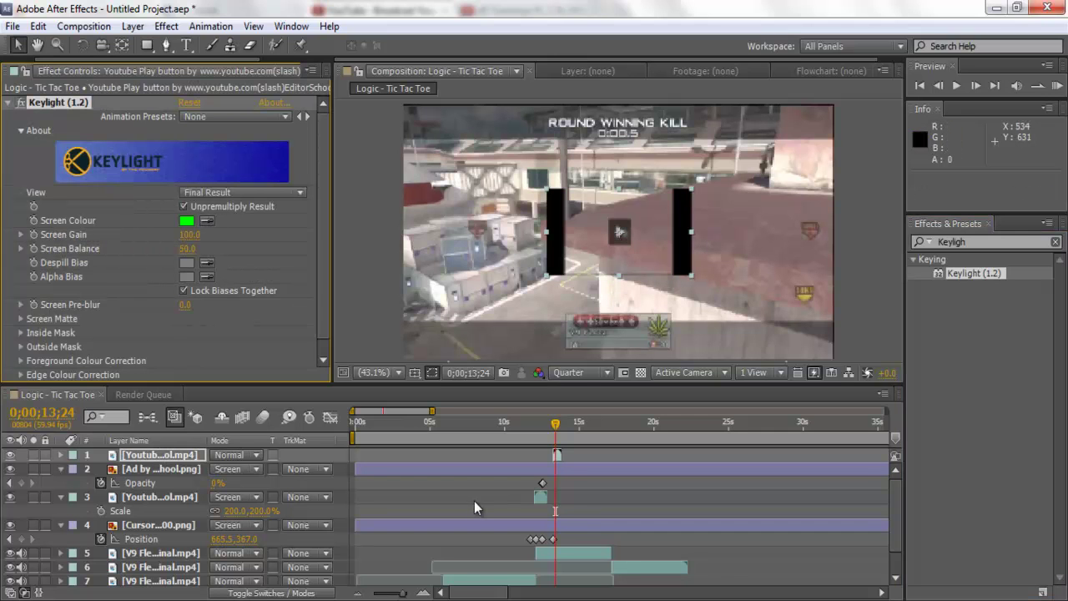
pyautogui.click(255, 454)
pyautogui.click(284, 450)
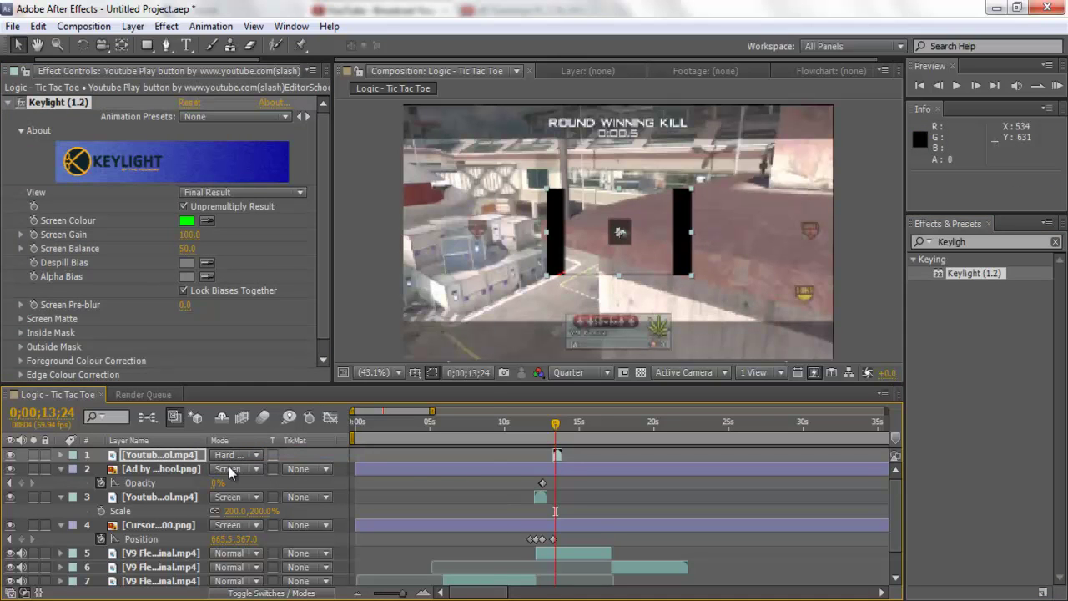
pyautogui.click(254, 455)
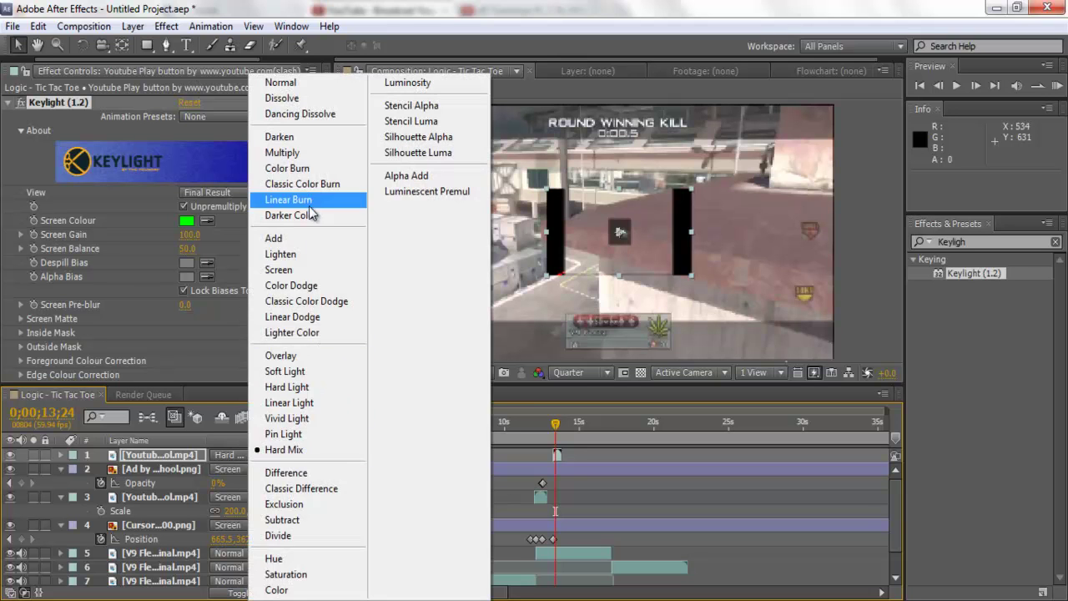
pyautogui.click(309, 270)
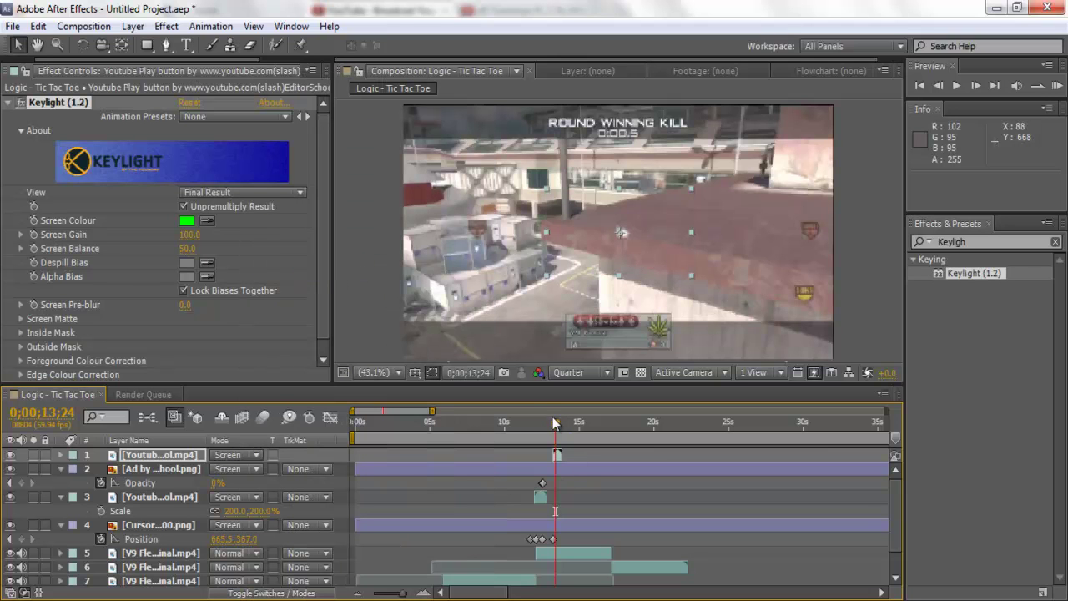
# Trim the end of the paused V9 Fleez clip to 0;00;13;59 and slide the following gameplay clip to start there
pyautogui.moveTo(558, 427); pyautogui.dragTo(564, 425)
pyautogui.moveTo(612, 553); pyautogui.dragTo(566, 553)
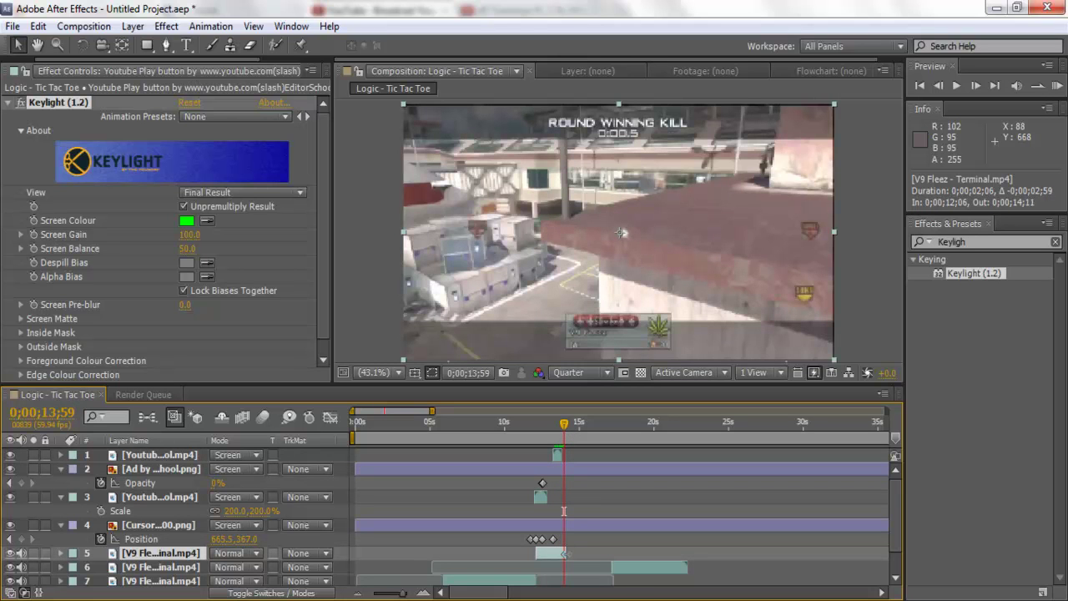
pyautogui.click(567, 566)
pyautogui.moveTo(643, 568); pyautogui.dragTo(594, 570)
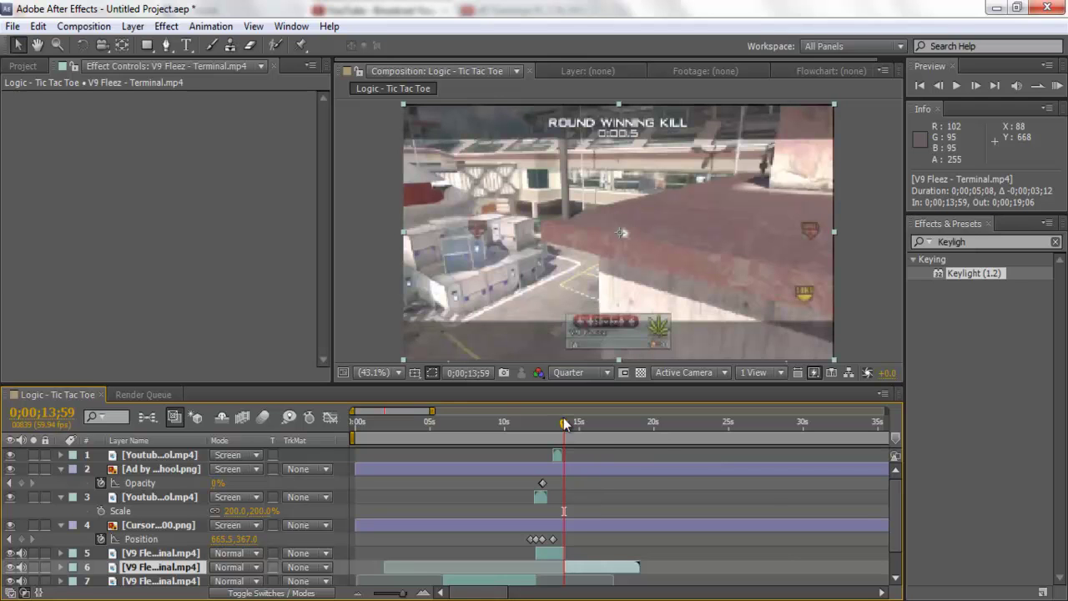
# Move the cursor image out past the frame's left edge, at about -66, 181, with a position keyframe at 0;00;14;02
pyautogui.moveTo(564, 427); pyautogui.dragTo(565, 427)
pyautogui.click(179, 524)
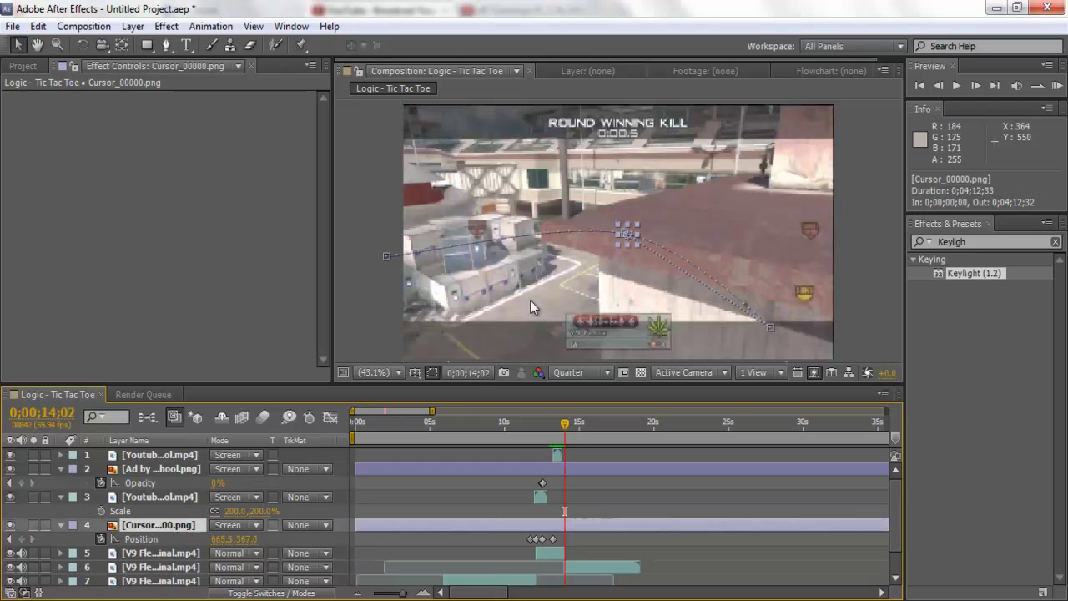
pyautogui.click(523, 197)
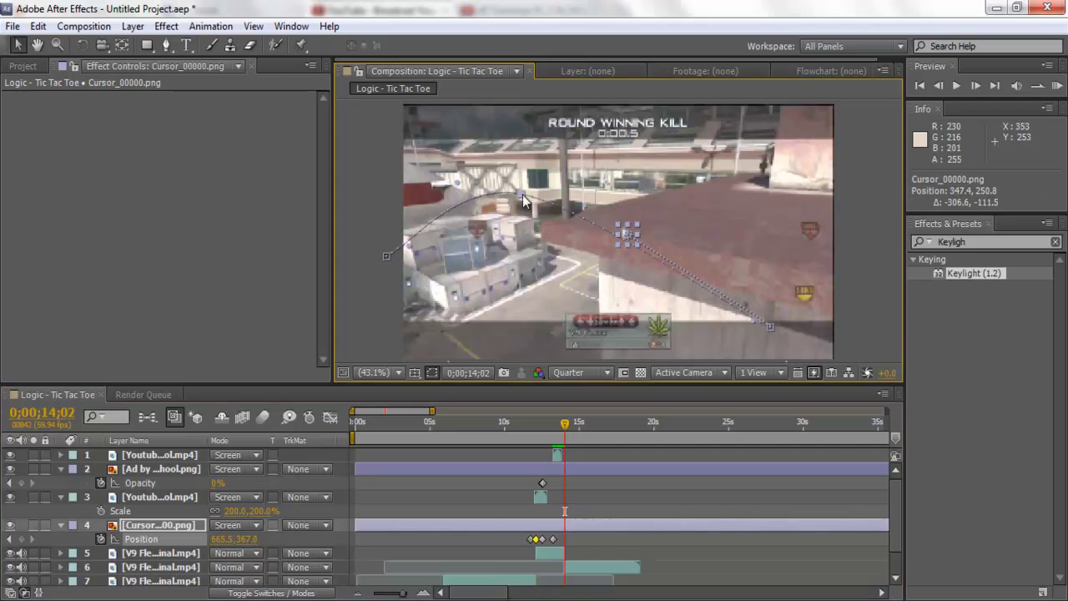
pyautogui.hotkey('ctrl', 'z')
pyautogui.moveTo(635, 235); pyautogui.dragTo(381, 167)
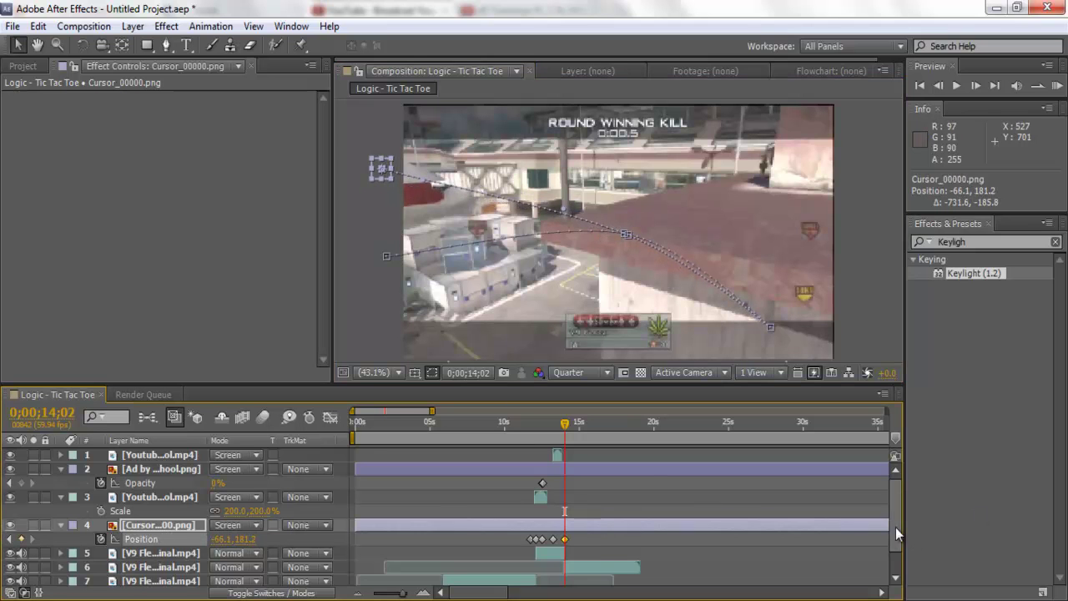
# Shift the second part of the Logic - Tic Tac Toe music to start at about 0;00;14;05
pyautogui.moveTo(895, 527); pyautogui.dragTo(895, 550)
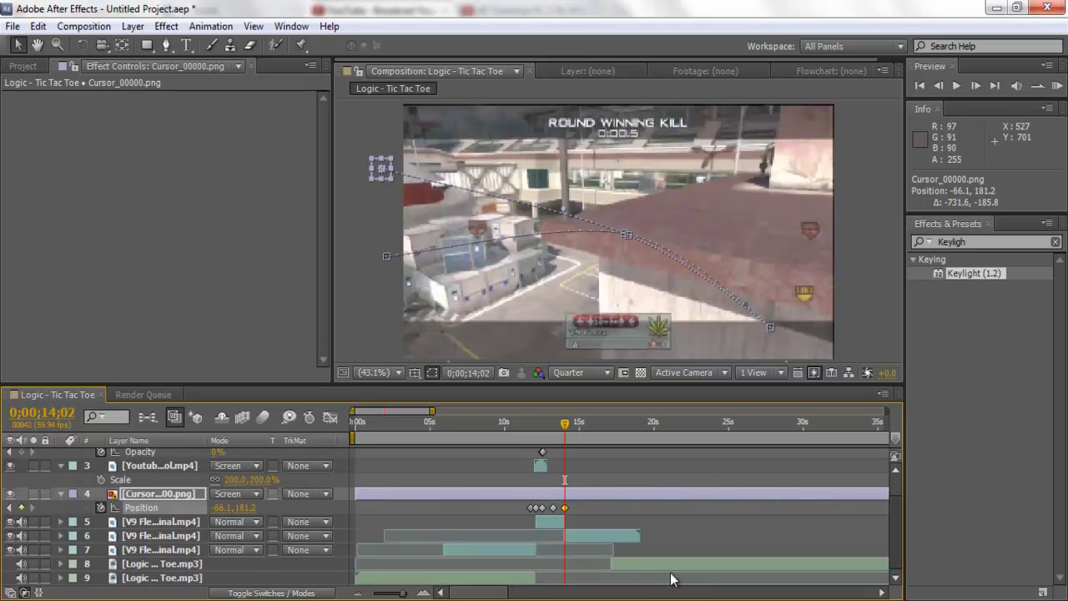
pyautogui.moveTo(650, 570); pyautogui.dragTo(604, 569)
# Preview the pause, ad and play sequence with a RAM preview from about 0;00;11;00 and replay it from 0;00;11;12
pyautogui.moveTo(567, 428); pyautogui.dragTo(521, 428)
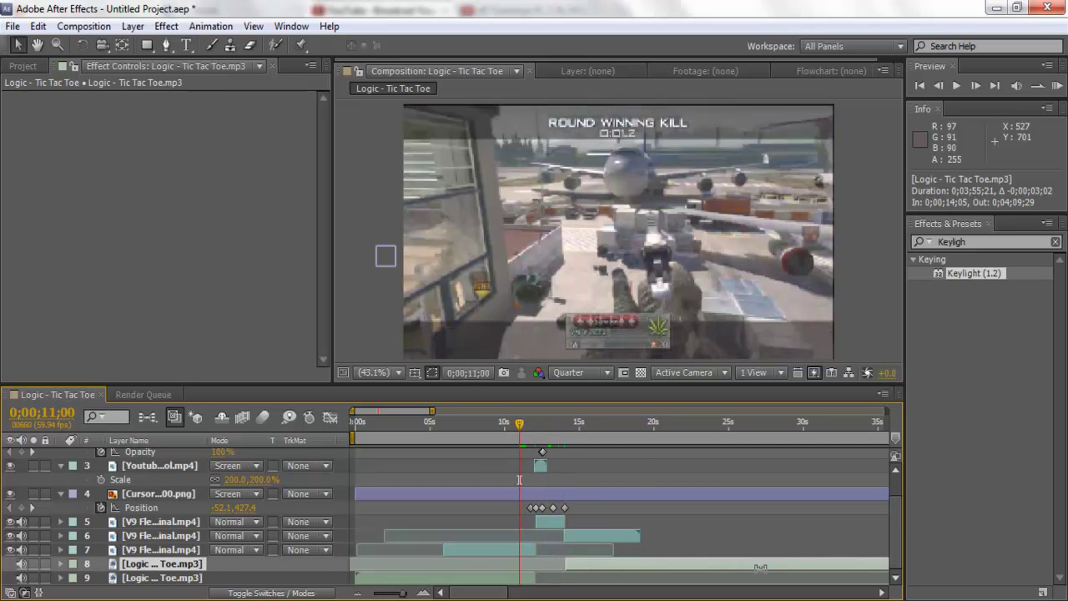
pyautogui.press('F9')
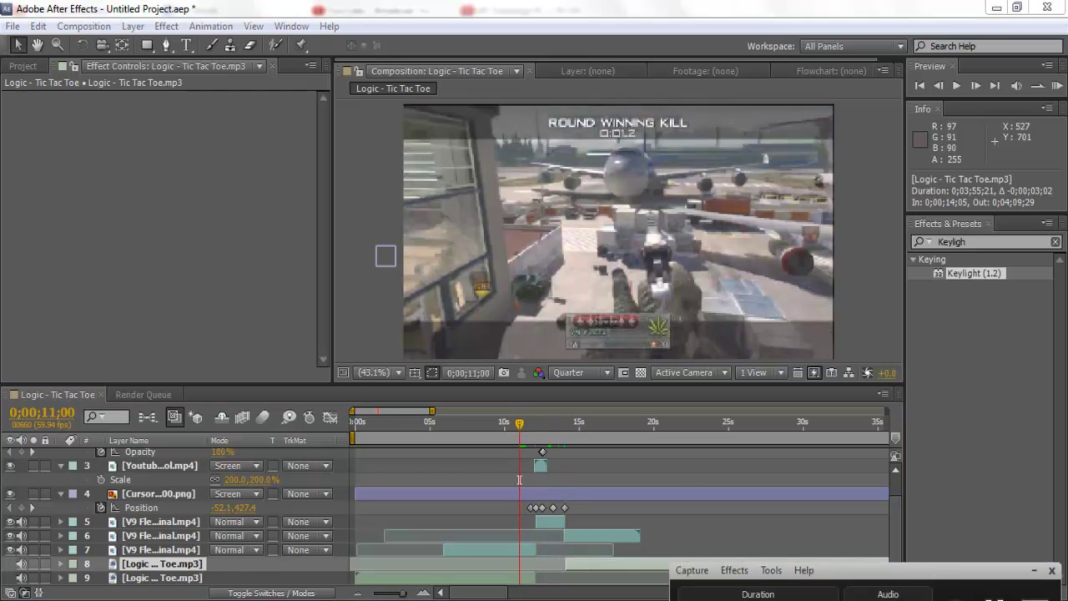
pyautogui.press('F9')
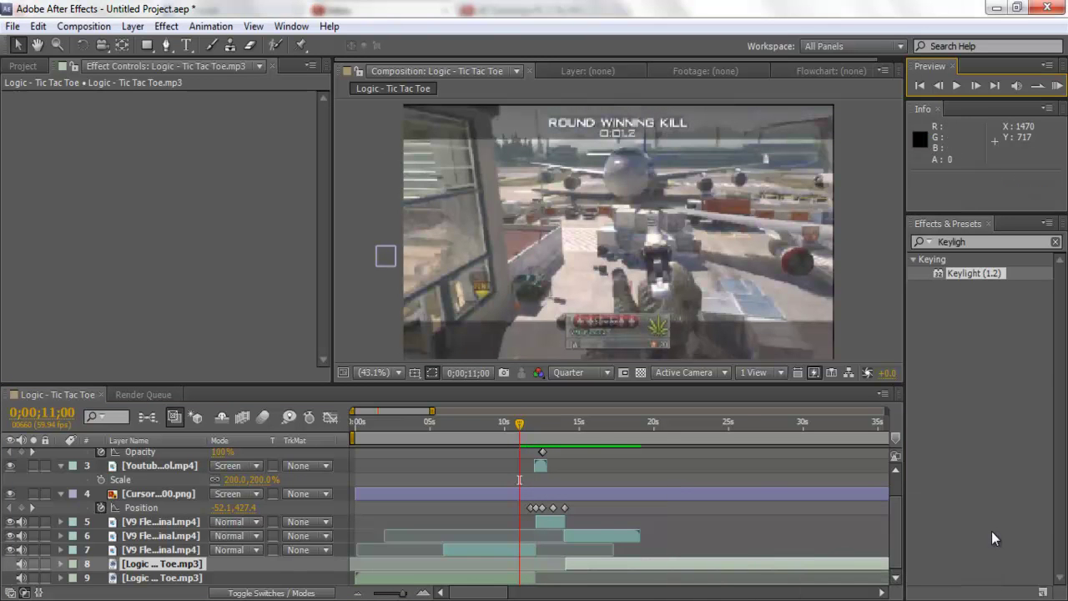
pyautogui.moveTo(517, 427)
pyautogui.mouseDown()
pyautogui.moveTo(567, 426)
pyautogui.moveTo(522, 431)
pyautogui.mouseUp()
pyautogui.click(1056, 86)
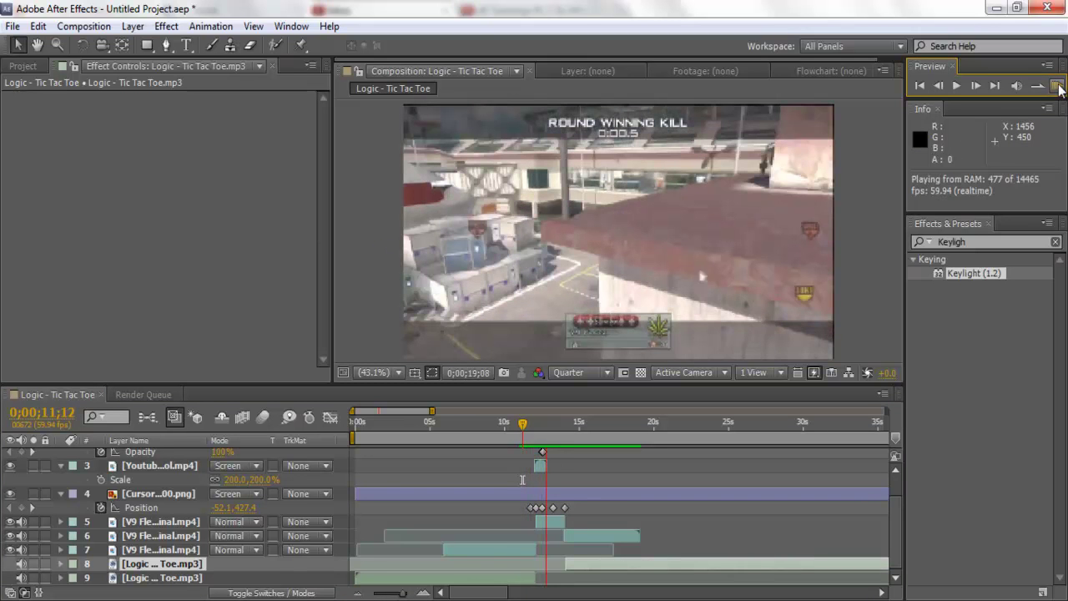
pyautogui.click(1056, 86)
pyautogui.click(1056, 86)
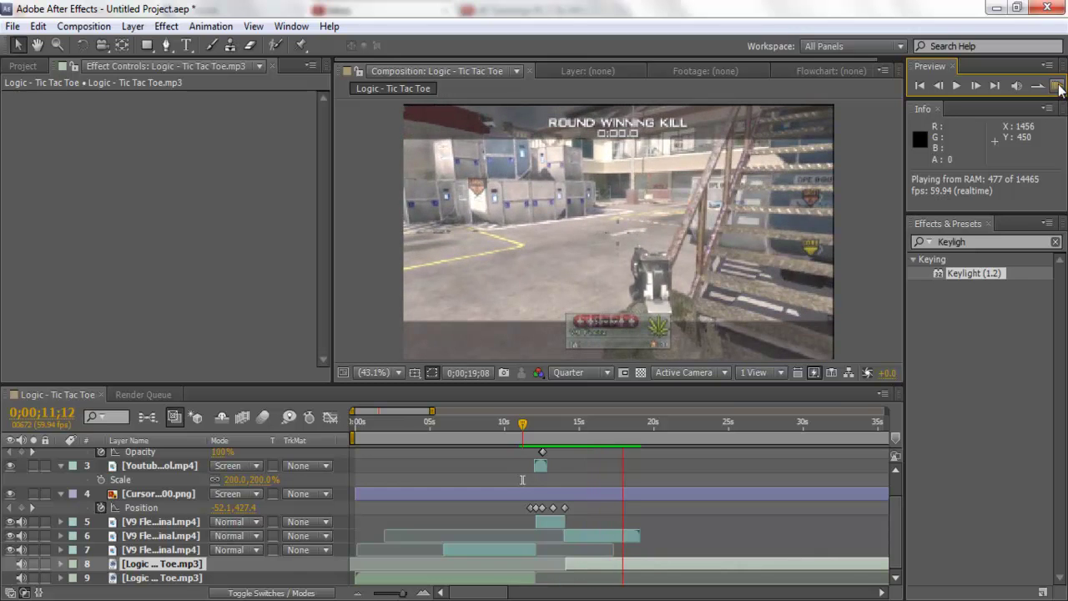
pyautogui.click(1056, 86)
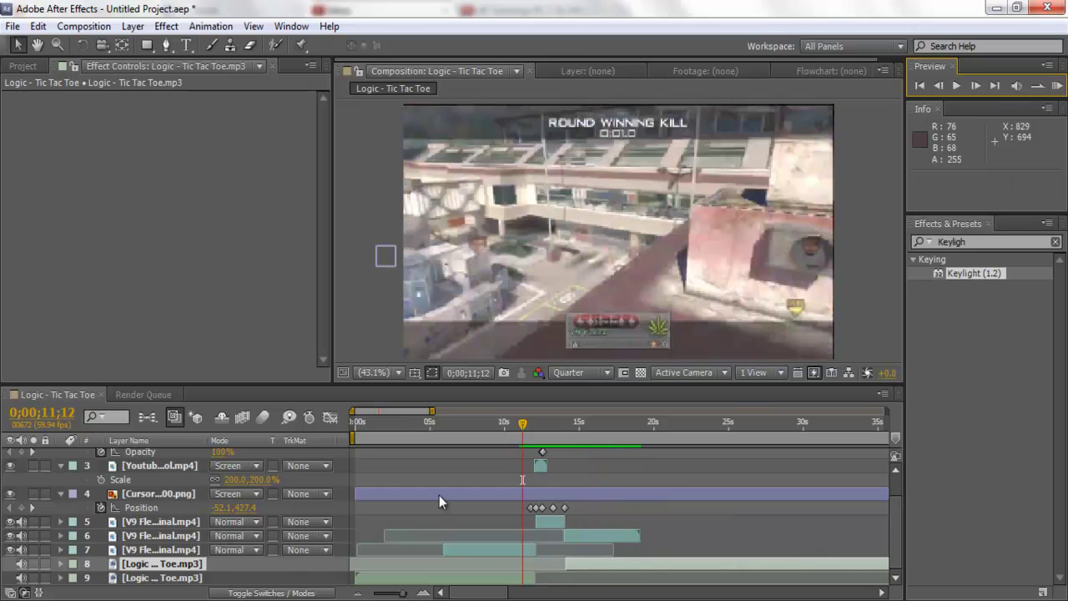
# Add Mouse Click Sound Effect.mp3 directly below the cursor layer and place it at about 0;00;11;47
pyautogui.click(12, 65)
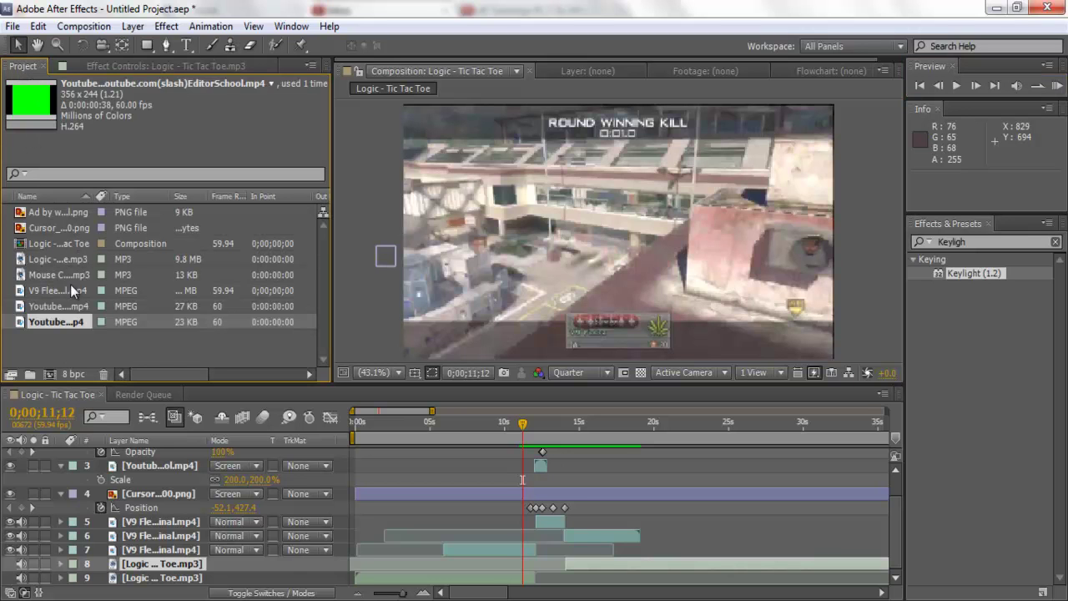
pyautogui.moveTo(70, 274); pyautogui.dragTo(159, 526)
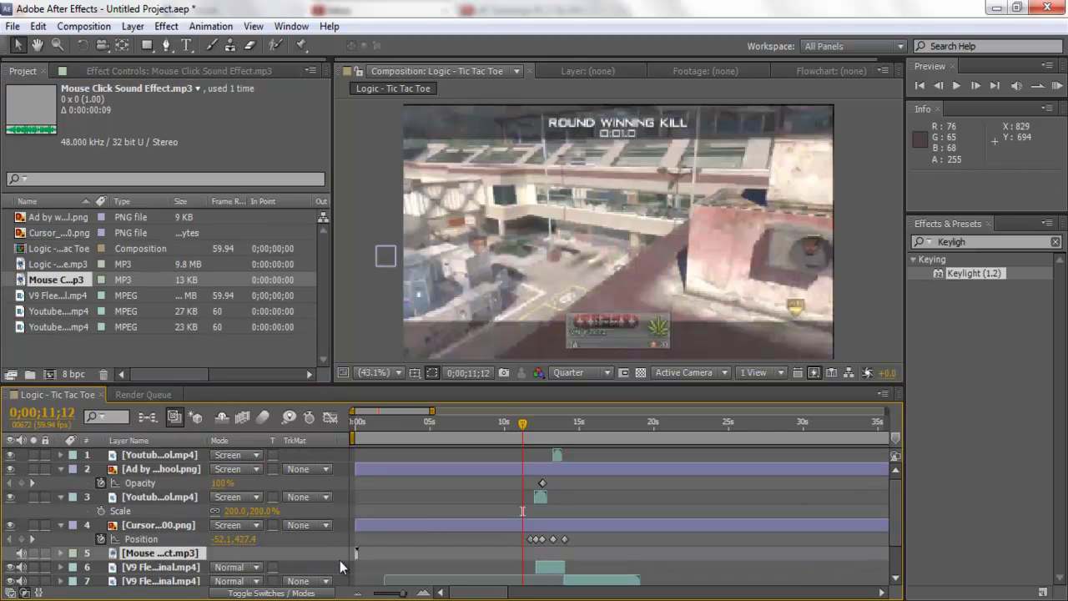
pyautogui.moveTo(407, 594); pyautogui.dragTo(442, 593)
pyautogui.moveTo(378, 566); pyautogui.dragTo(763, 534)
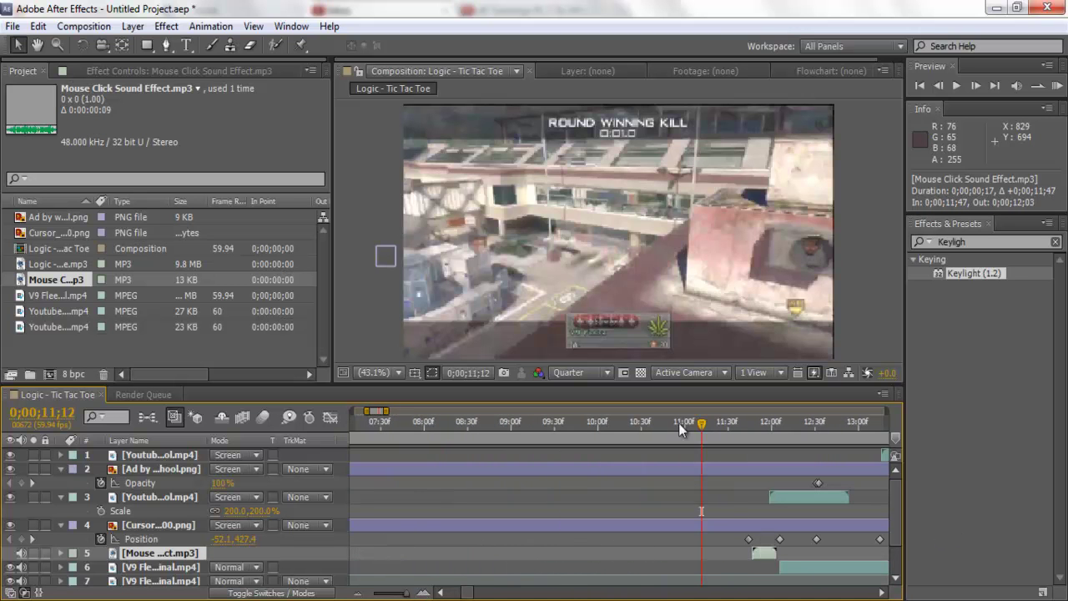
# Slide the mouse click sound to about 0;00;12;02, around the cursor keyframe at 0;00;12;06, and display its waveform
pyautogui.moveTo(704, 425); pyautogui.dragTo(777, 422)
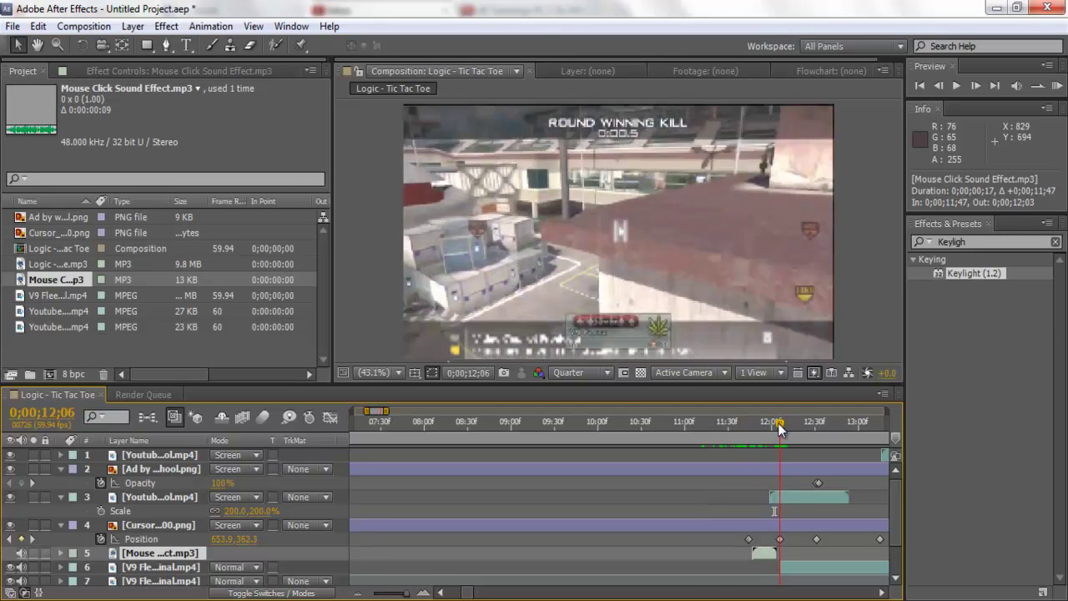
pyautogui.moveTo(767, 559); pyautogui.dragTo(788, 554)
pyautogui.press('l')
pyautogui.press('l')
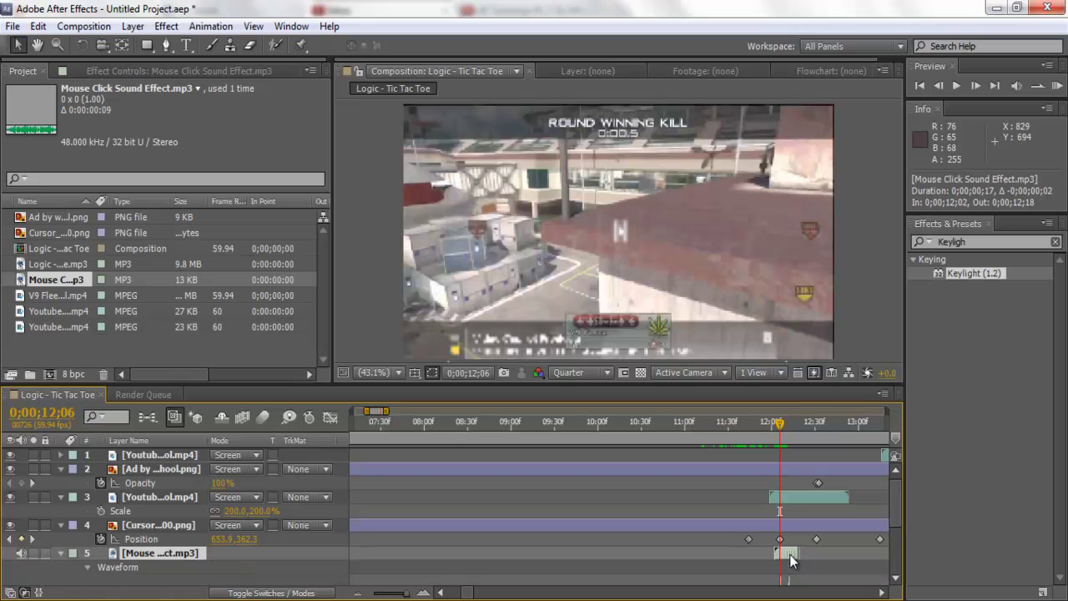
# Paste two more copies of the Mouse Click Sound Effect.mp3 layer below the cursor layer
pyautogui.hotkey('ctrl', 'v')
pyautogui.hotkey('ctrl', 'v')
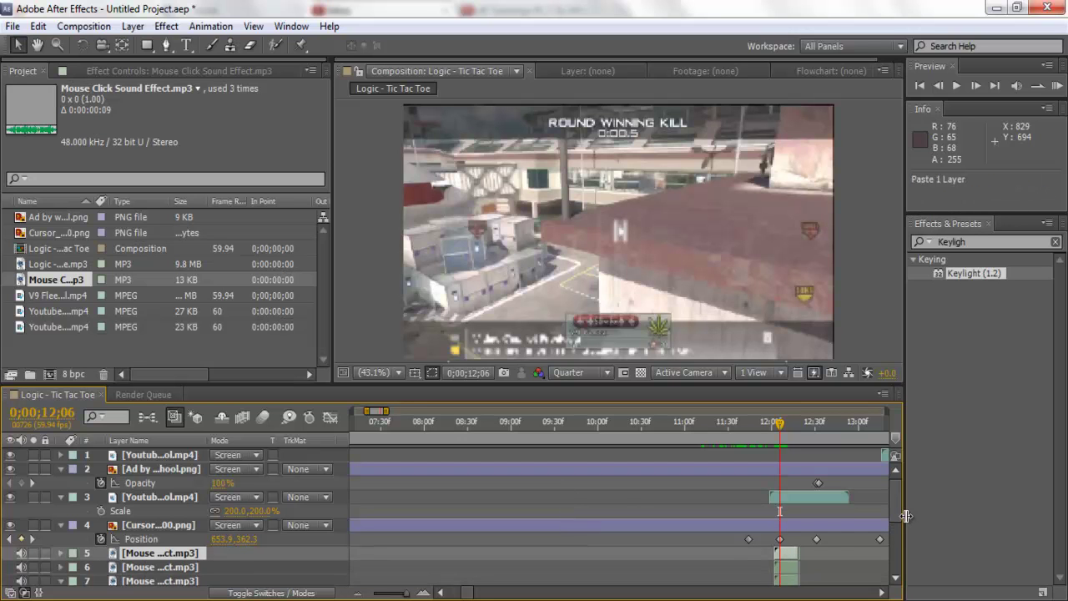
pyautogui.scroll(-3, 899, 510)
# Slide the second mouse click sound to just before the cursor keyframe at 0;00;12;32, using its waveform to line up the click
pyautogui.moveTo(780, 422); pyautogui.dragTo(818, 428)
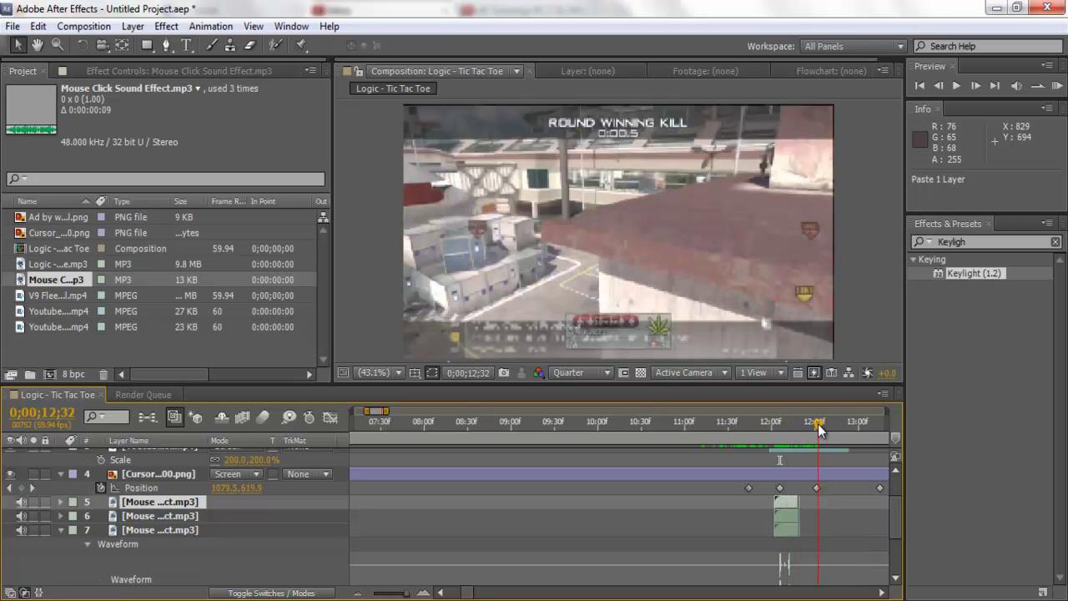
pyautogui.click(144, 516)
pyautogui.moveTo(789, 515); pyautogui.dragTo(861, 517)
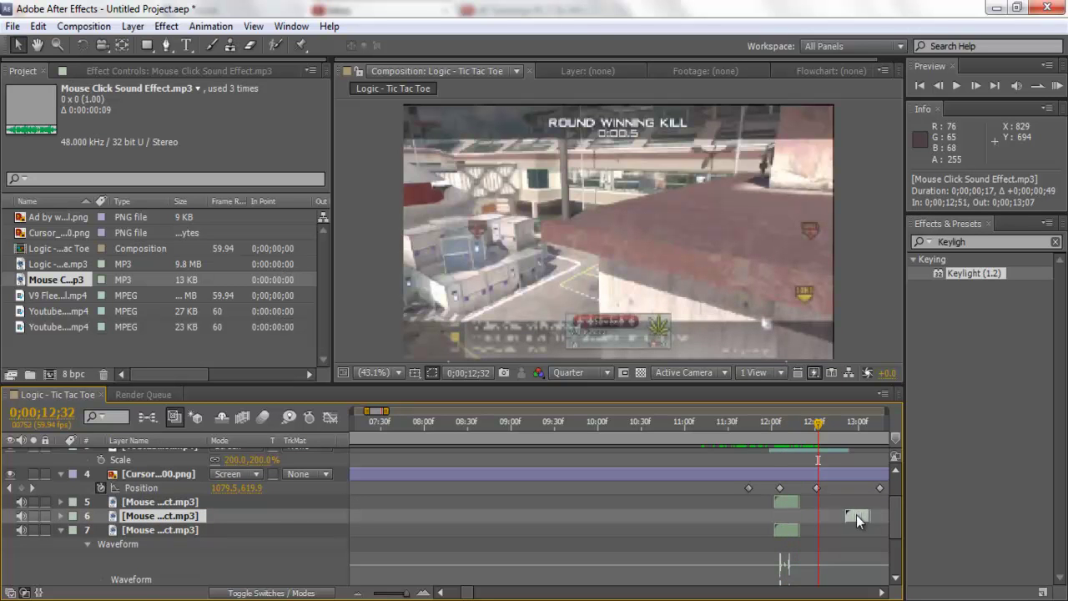
pyautogui.press('l')
pyautogui.press('l')
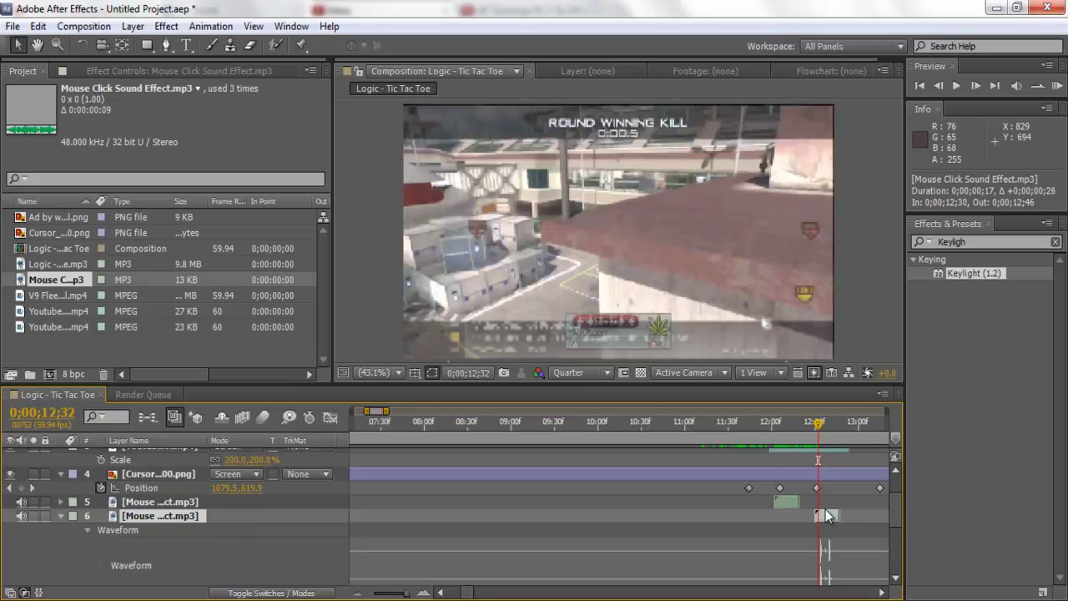
pyautogui.moveTo(825, 512); pyautogui.dragTo(824, 512)
pyautogui.click(60, 515)
# Slide the third mouse click sound to about 0;00;13;13 and the YouTube play button clip to 0;00;13;10, around the cursor keyframe at 0;00;13;15
pyautogui.click(119, 531)
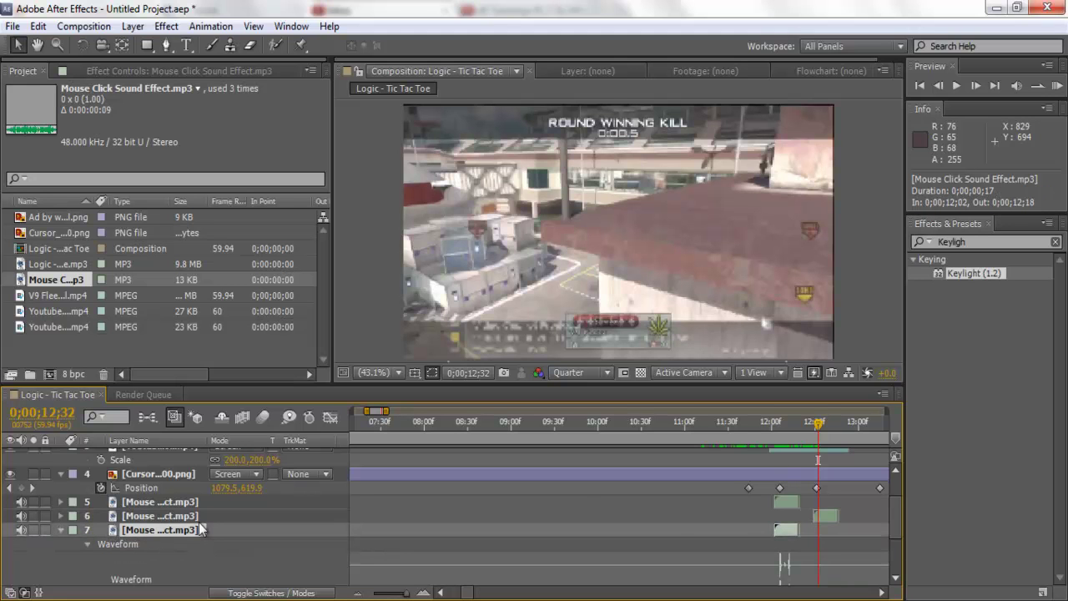
pyautogui.moveTo(800, 529); pyautogui.dragTo(882, 520)
pyautogui.moveTo(821, 421); pyautogui.dragTo(589, 456)
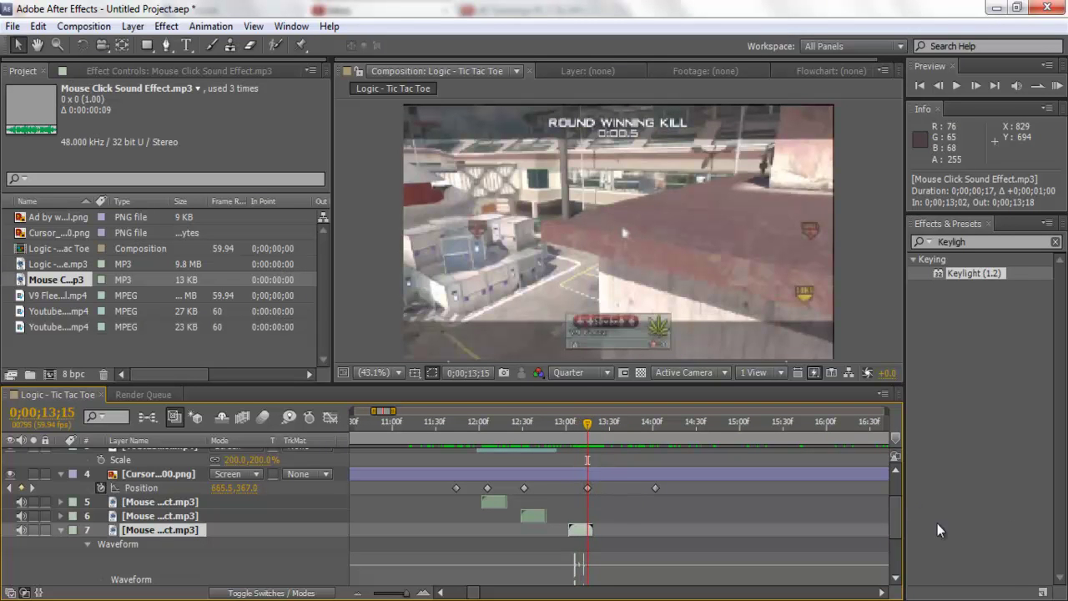
pyautogui.moveTo(901, 525); pyautogui.dragTo(897, 502)
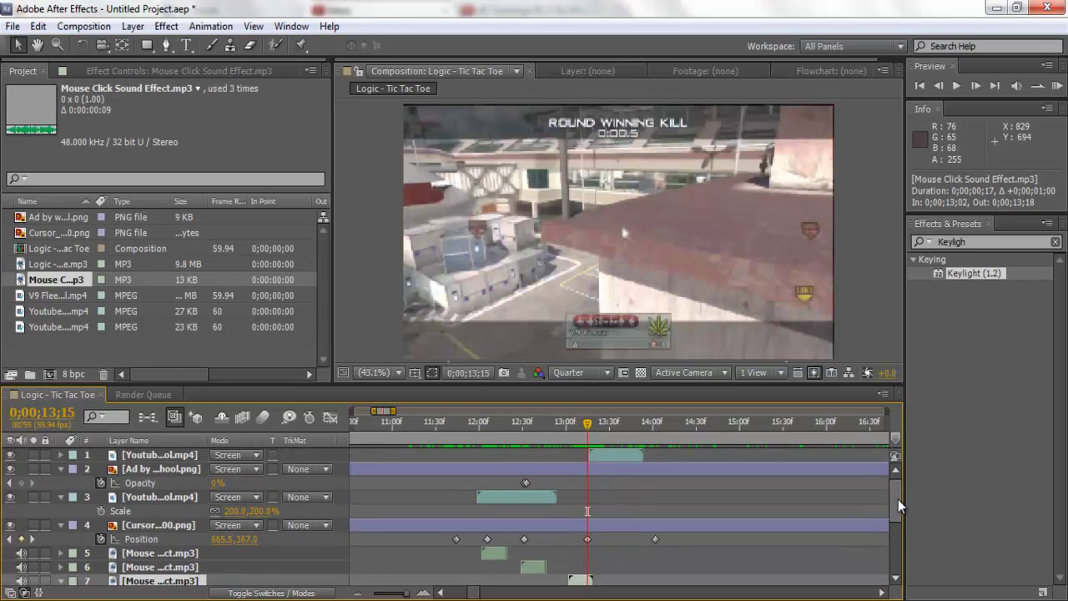
pyautogui.moveTo(603, 453); pyautogui.dragTo(589, 426)
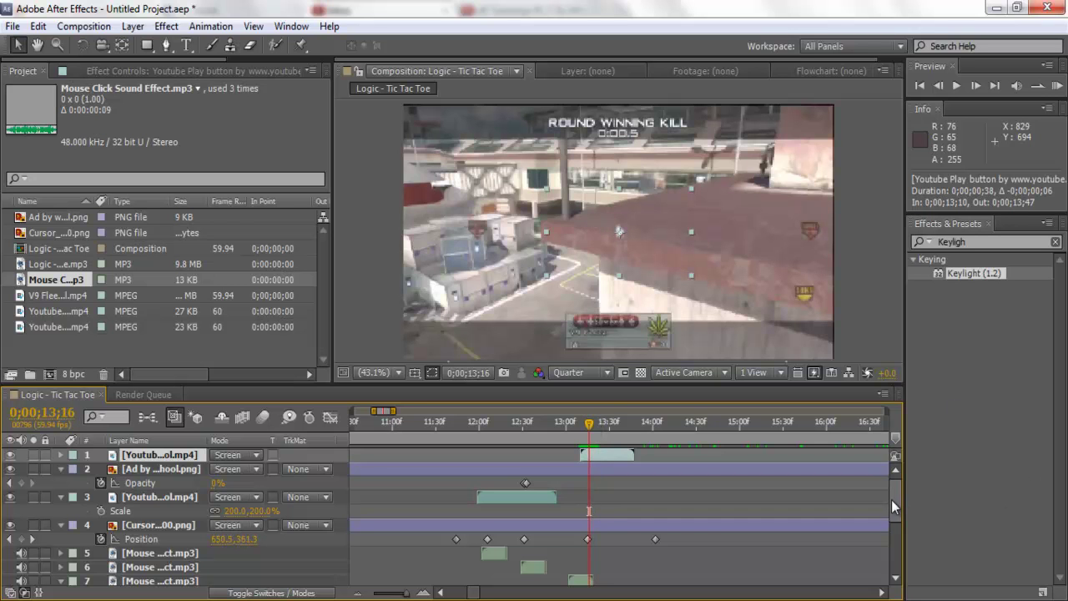
pyautogui.moveTo(893, 500); pyautogui.dragTo(894, 514)
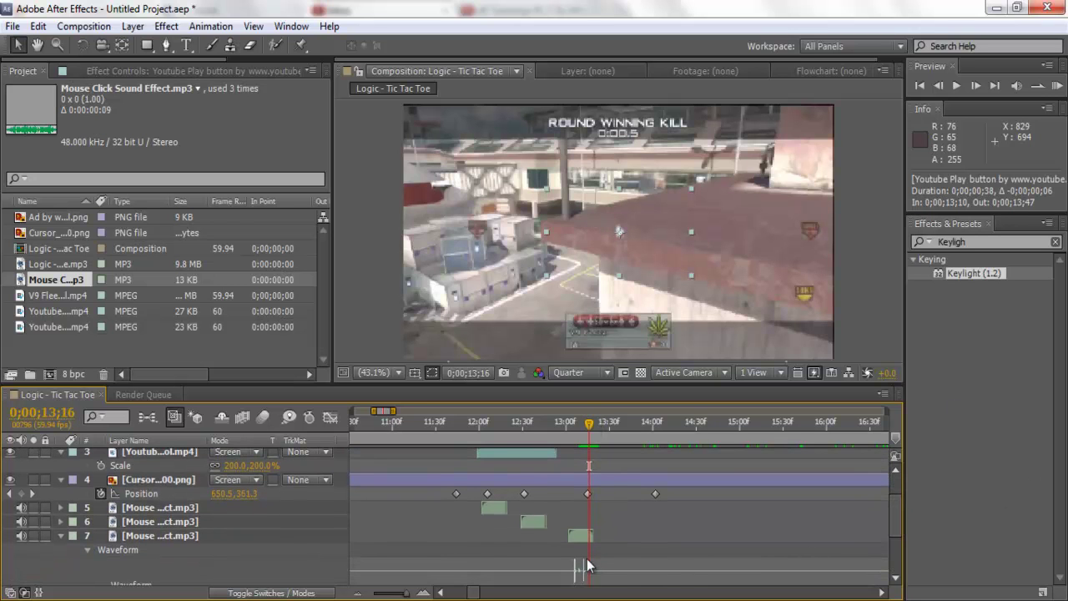
pyautogui.moveTo(579, 538); pyautogui.dragTo(595, 539)
# Preview the sequence with its click sounds using a RAM preview from 0;00;11;57 and again from 0;00;10;59
pyautogui.moveTo(585, 424); pyautogui.dragTo(475, 438)
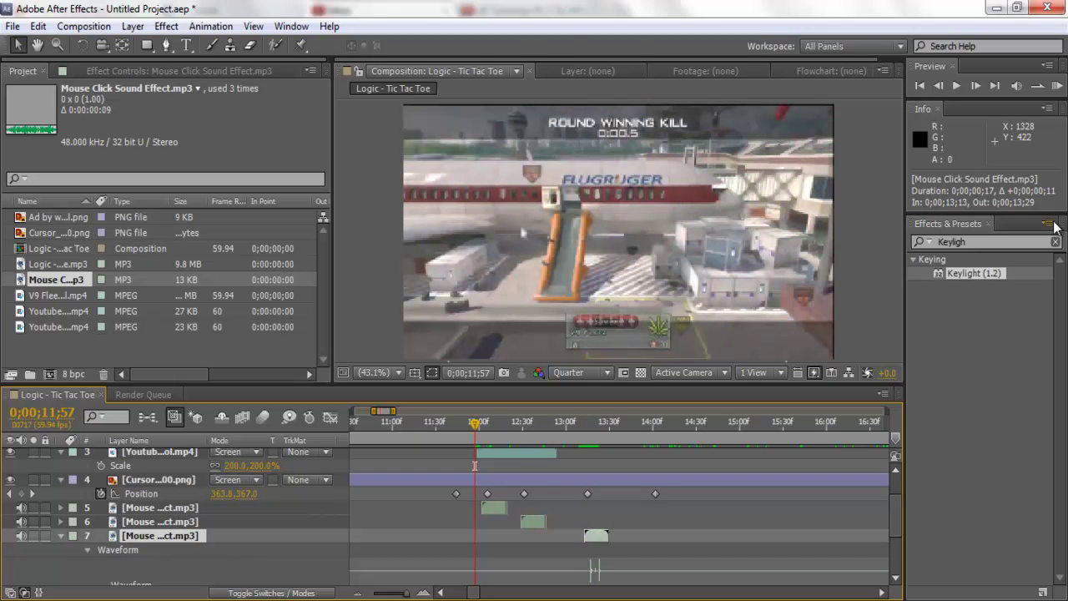
pyautogui.click(1056, 85)
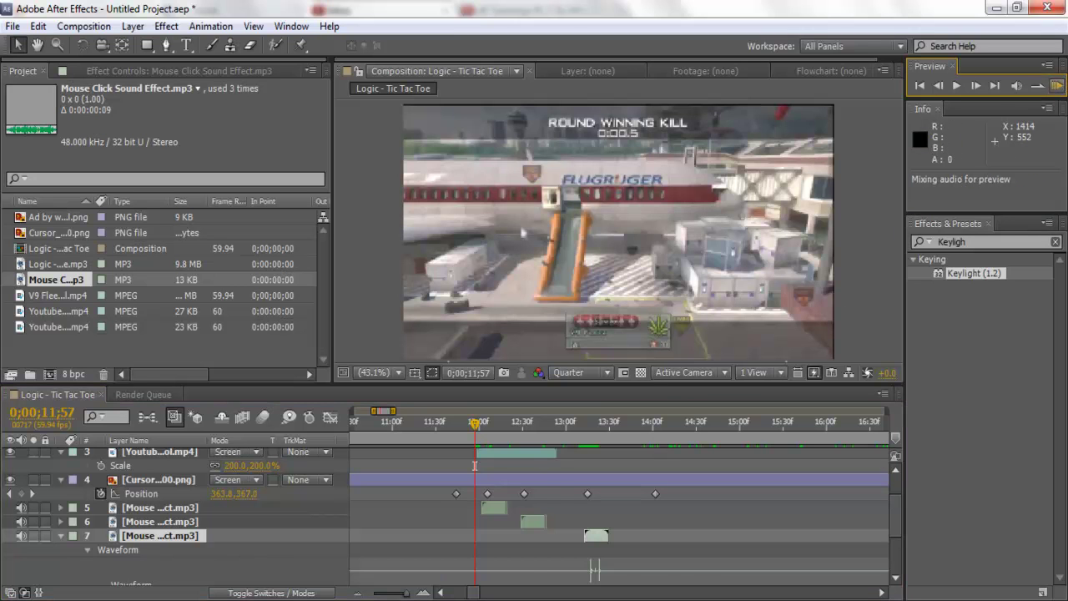
pyautogui.click(976, 600)
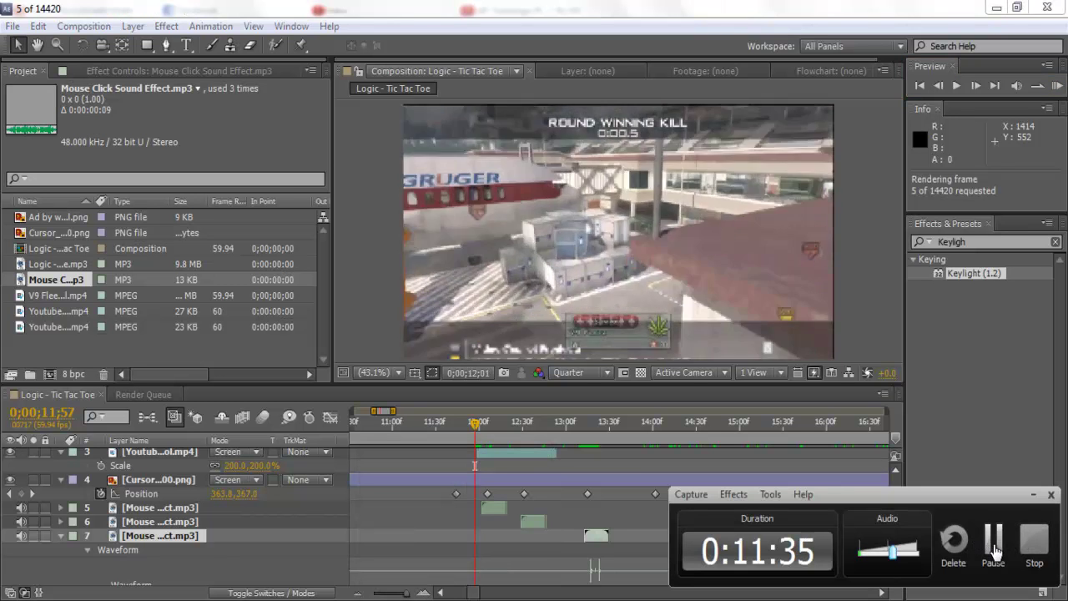
pyautogui.click(993, 544)
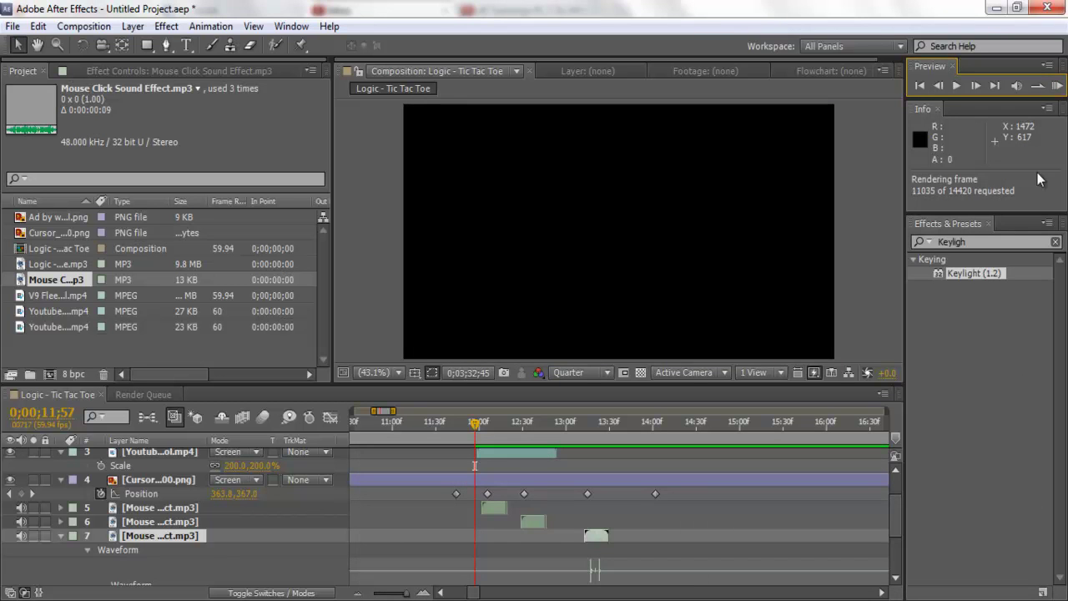
pyautogui.click(1056, 85)
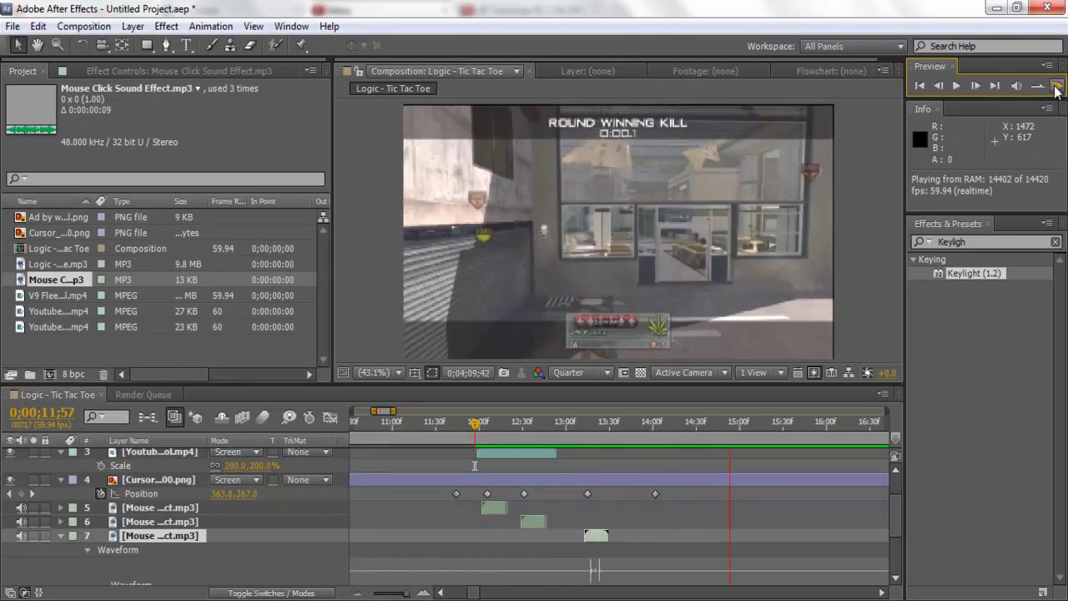
pyautogui.moveTo(432, 424); pyautogui.dragTo(391, 422)
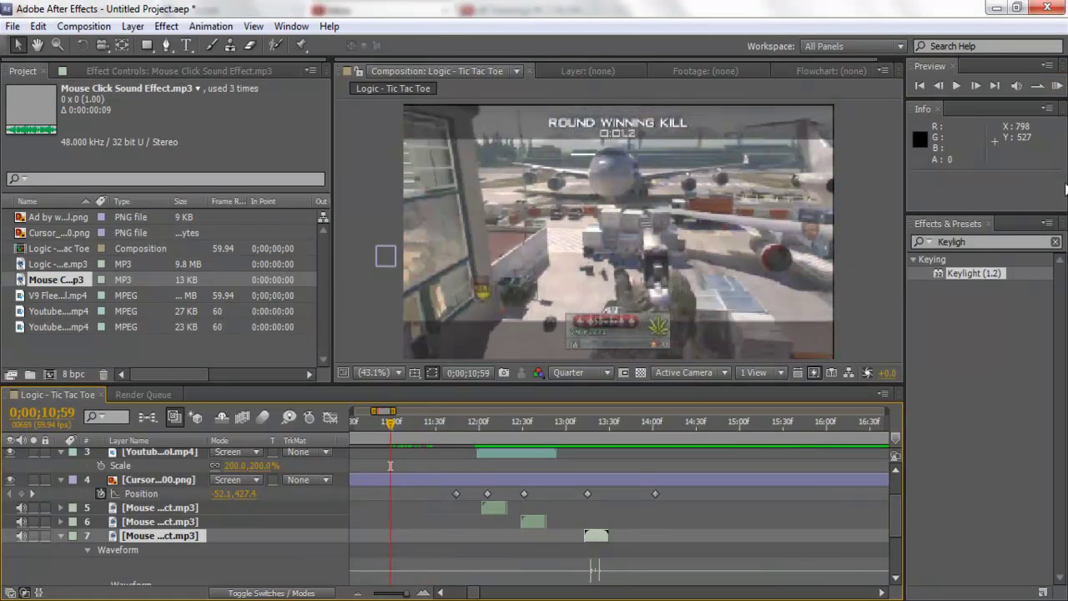
pyautogui.click(1058, 87)
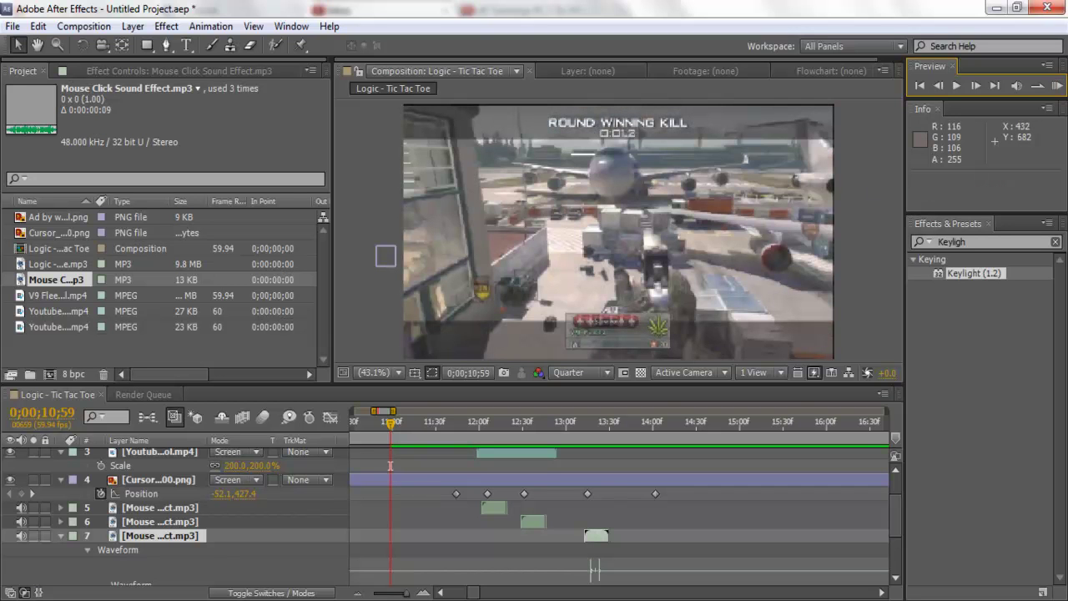
# Switch to Windows Explorer and play the MY BEST OCE EVER video from the OCE-TCE folder inside the Edit folder on the Desktop
pyautogui.hotkey('ctrl', 'i')
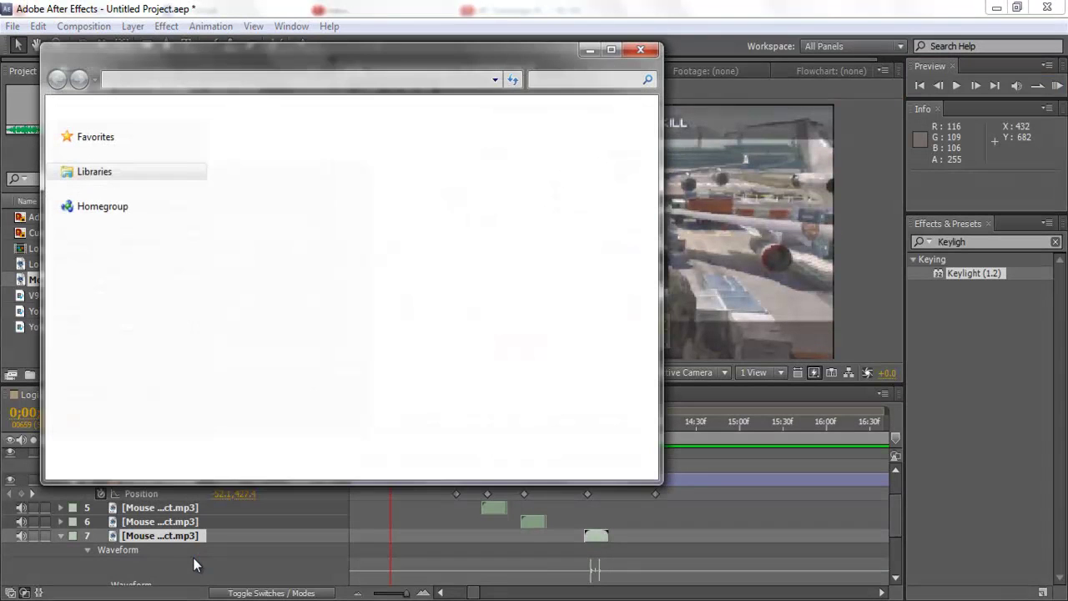
pyautogui.click(89, 226)
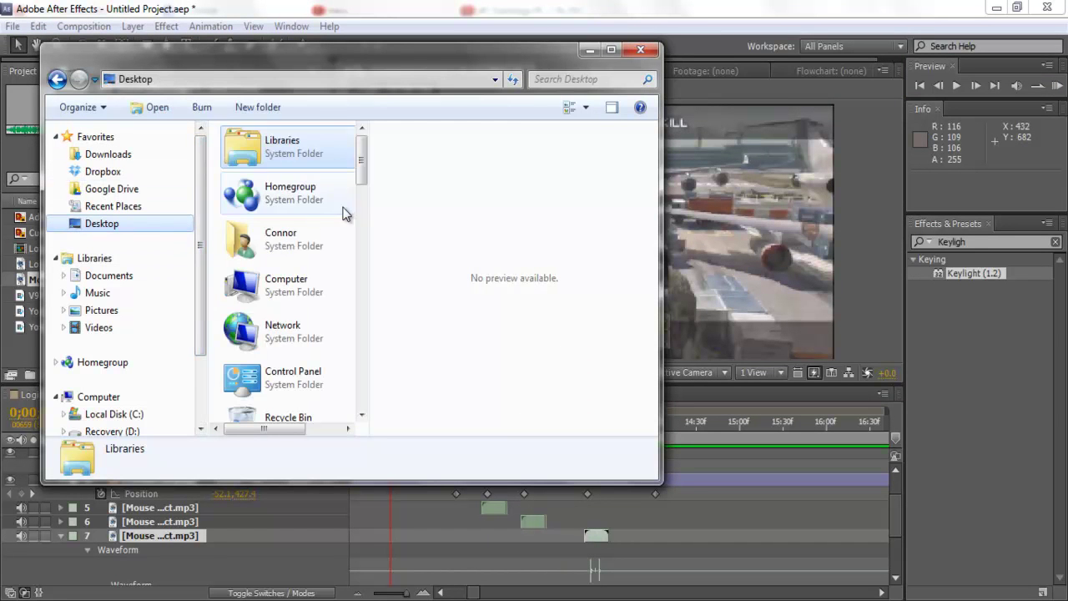
pyautogui.moveTo(356, 171); pyautogui.dragTo(350, 282)
pyautogui.doubleClick(283, 334)
pyautogui.doubleClick(288, 312)
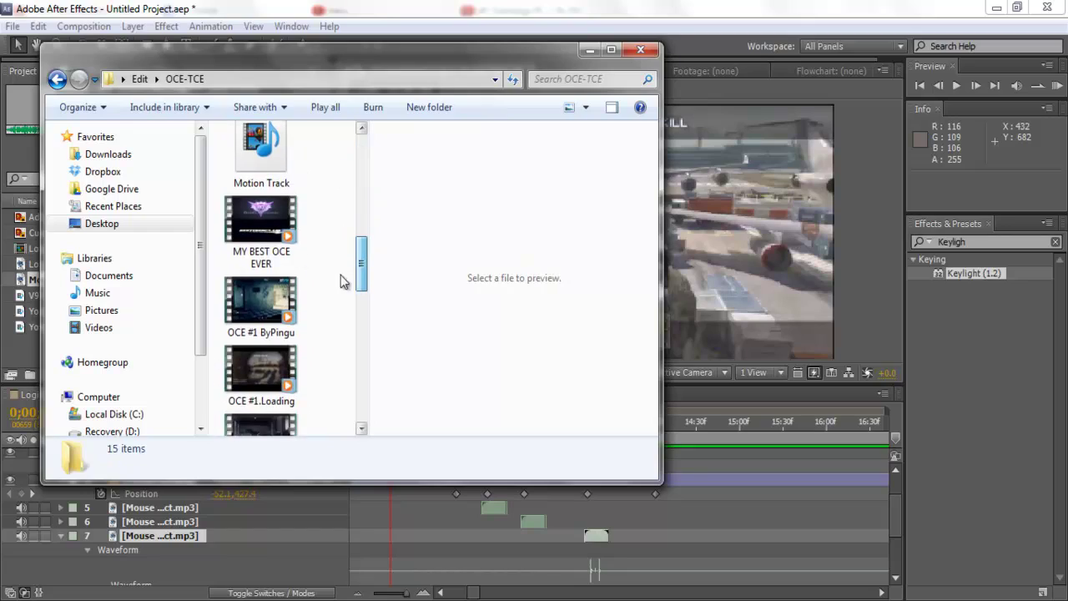
pyautogui.click(263, 243)
pyautogui.click(589, 51)
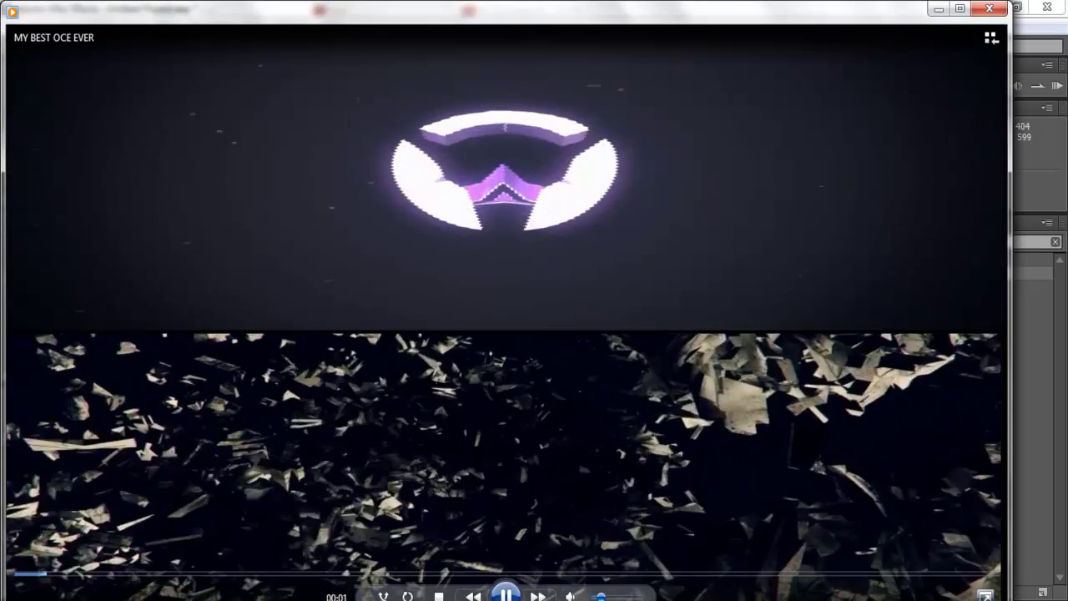
# Watch the pause, ad and play effect in the finished video at full screen, skipping past its intro, and close the player
pyautogui.doubleClick(813, 550)
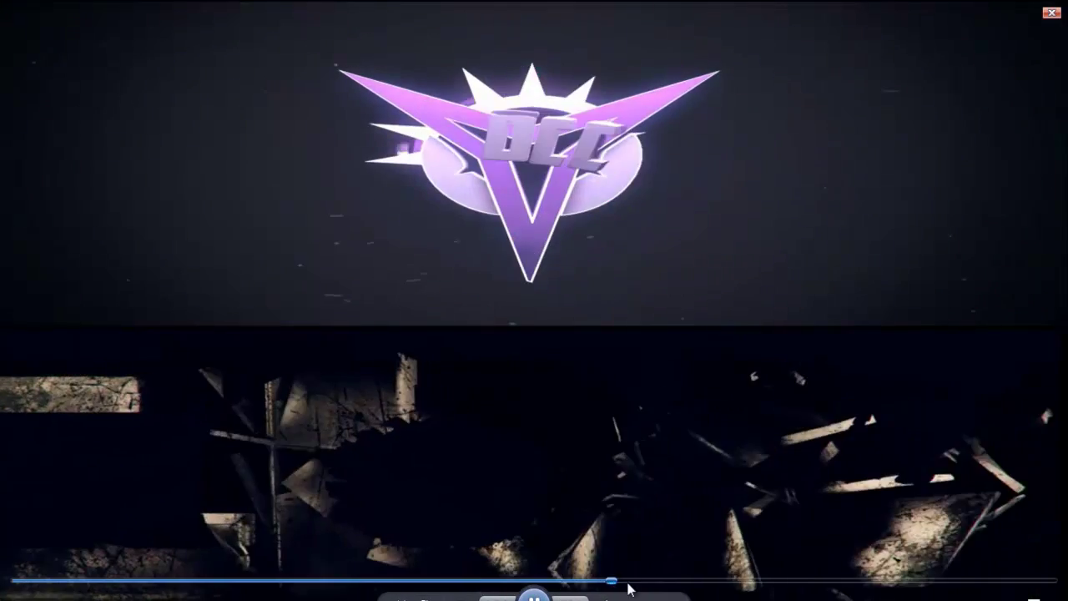
pyautogui.click(638, 579)
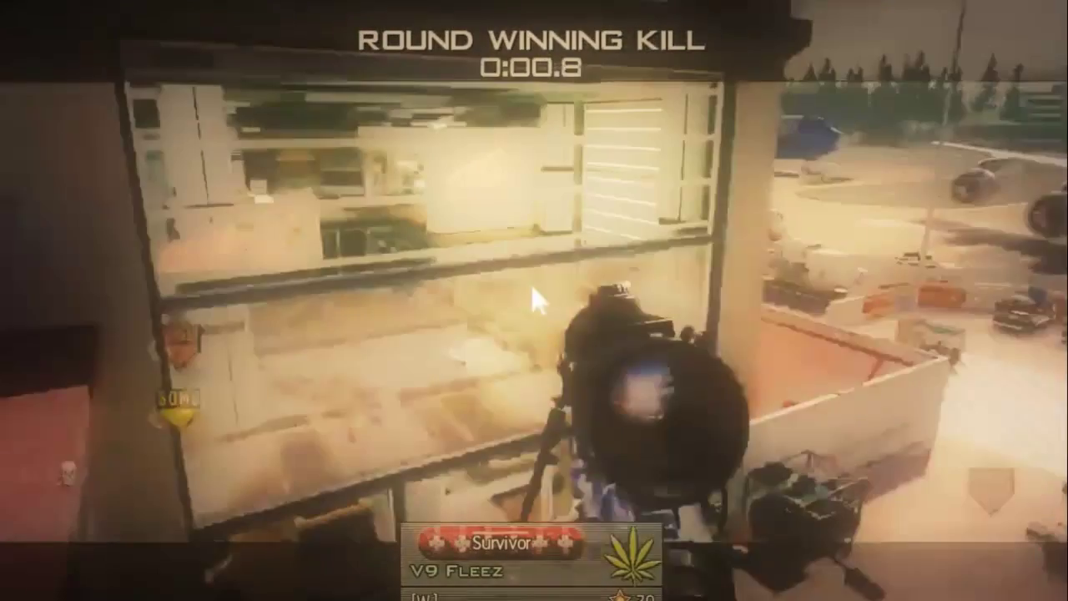
pyautogui.click(533, 298)
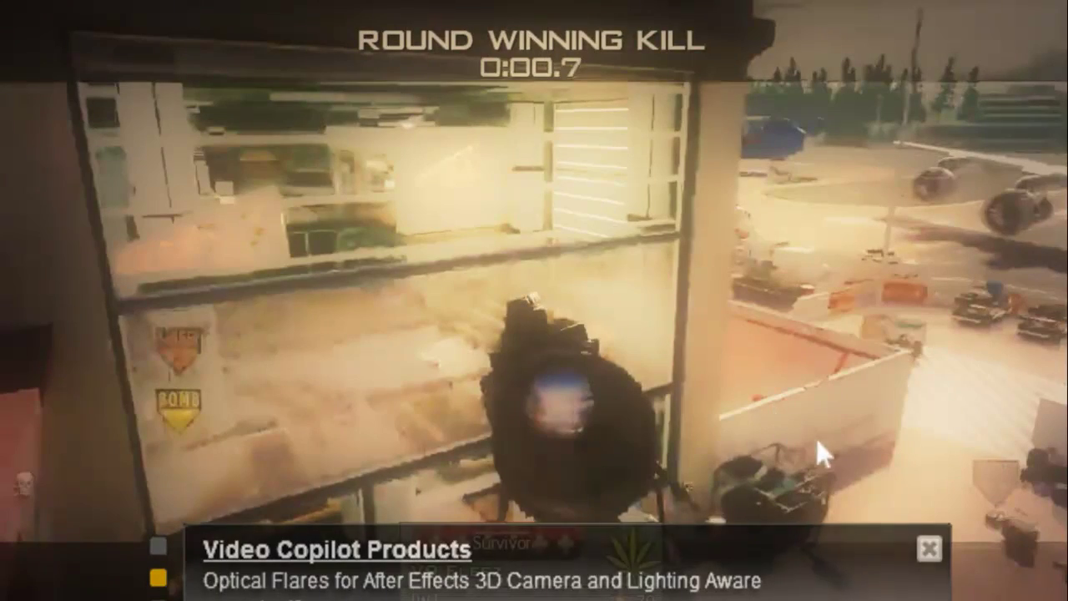
pyautogui.click(928, 548)
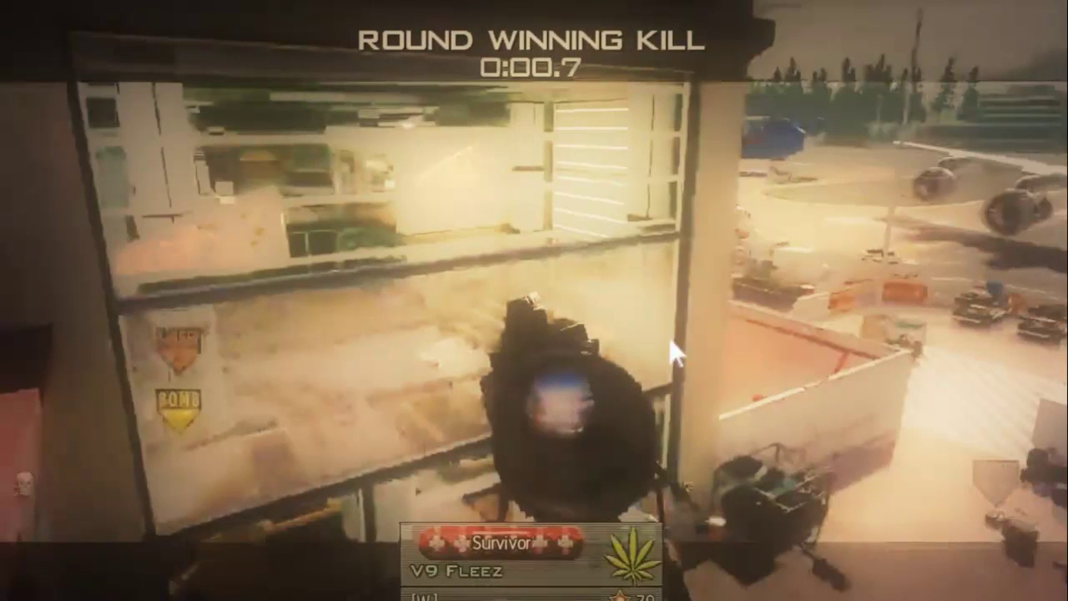
pyautogui.click(518, 298)
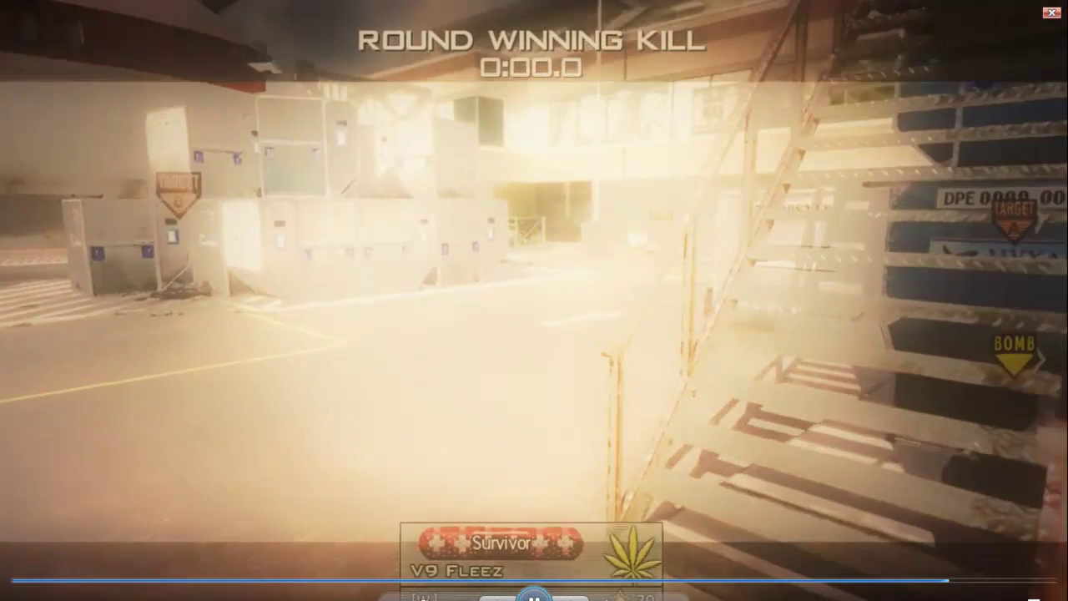
pyautogui.press('Escape')
pyautogui.click(990, 9)
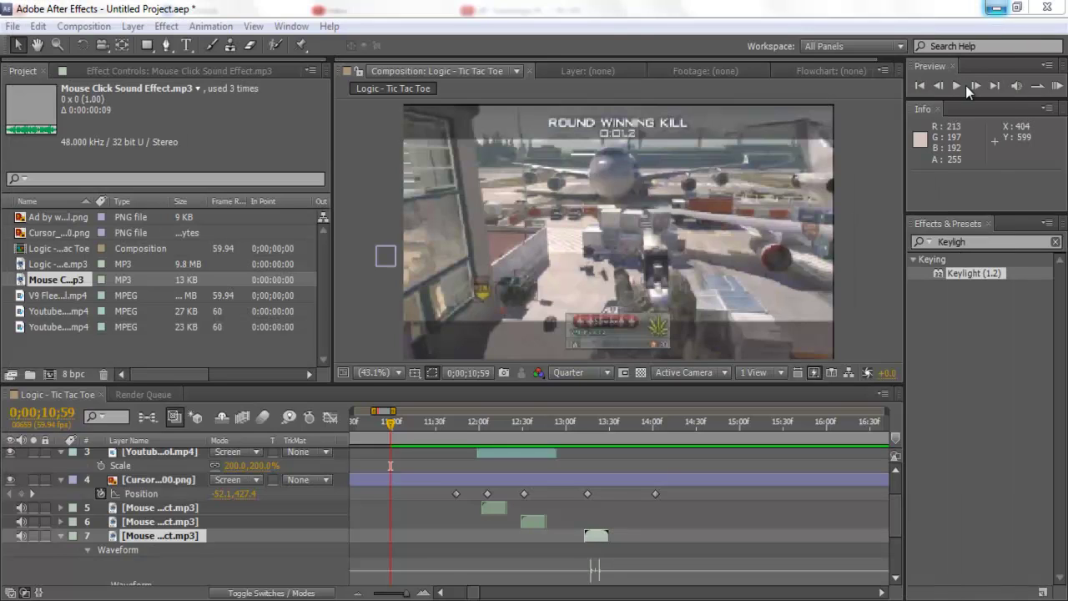